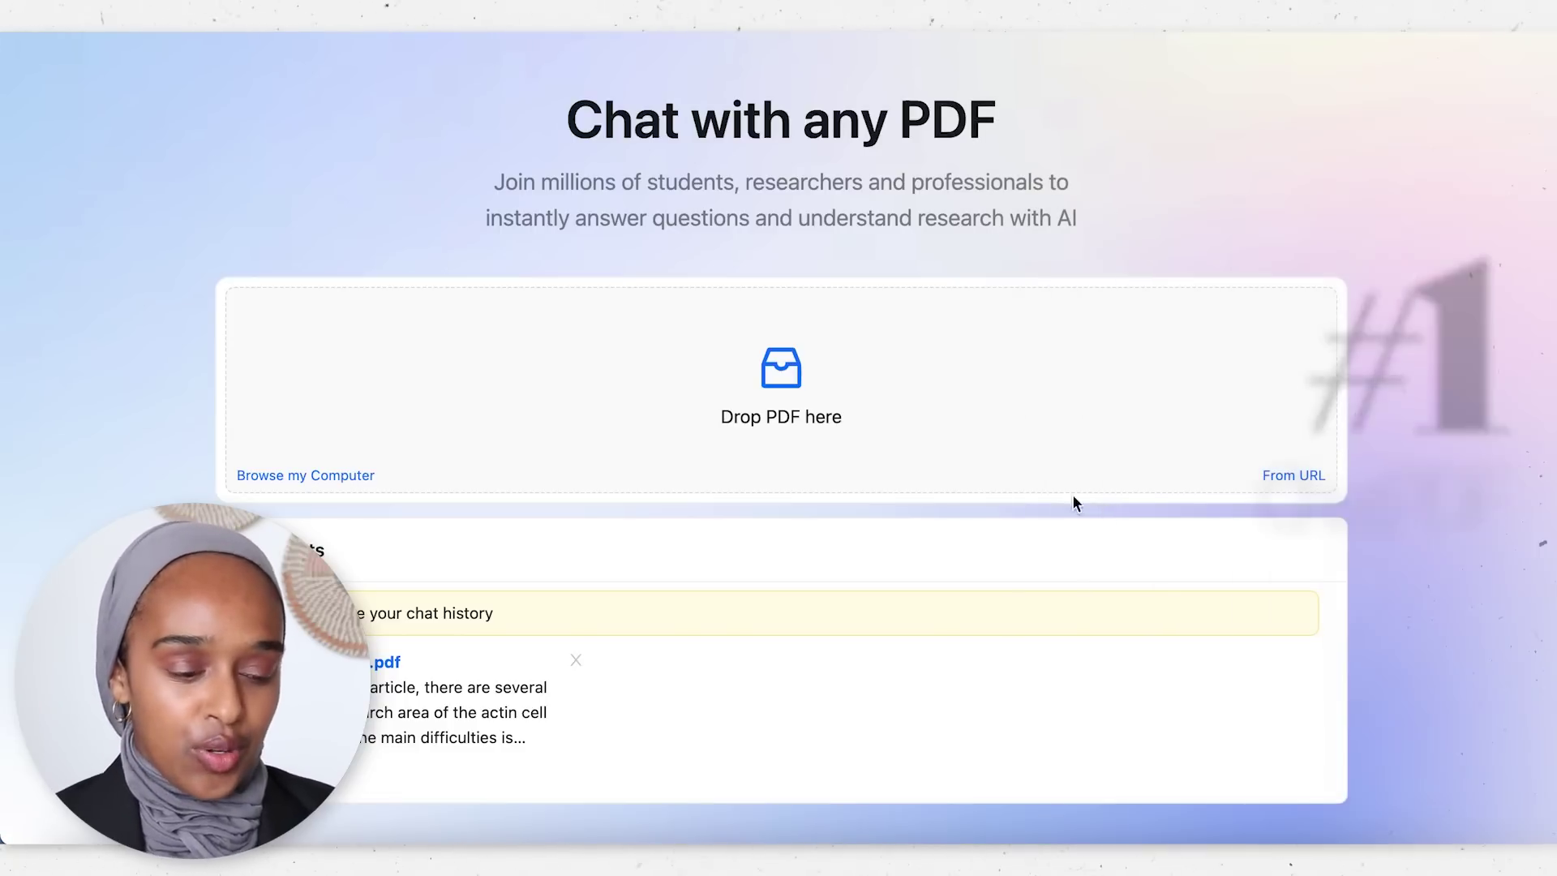
Step: Scroll the ChatPDF start page down and back up to view the My Chats history
scroll(873, 414, "down", 1)
scroll(873, 414, "up", 1)
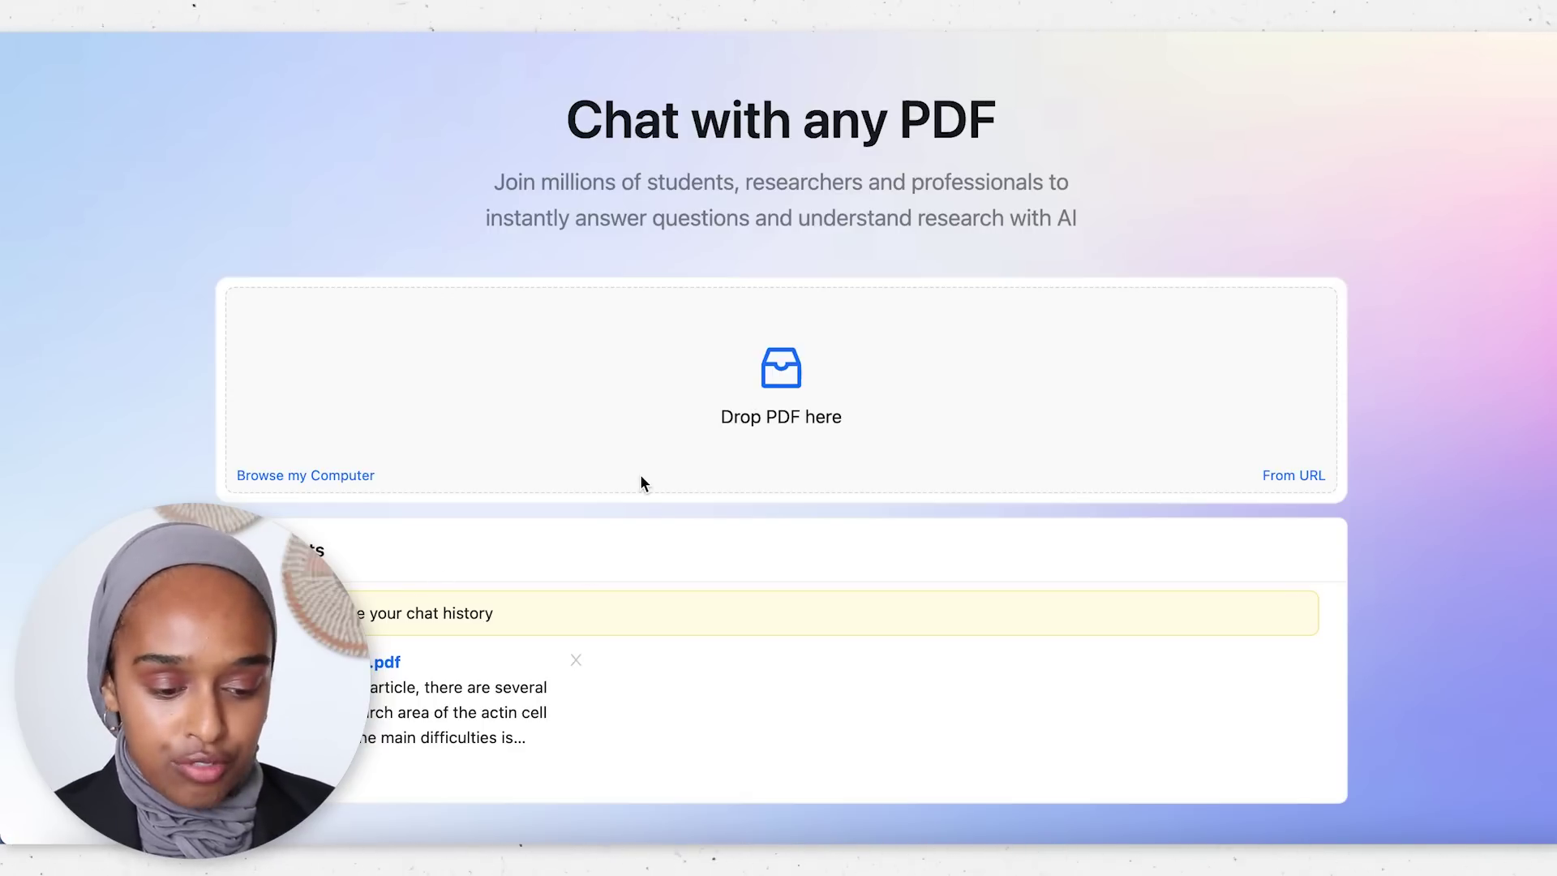
left_click(386, 662)
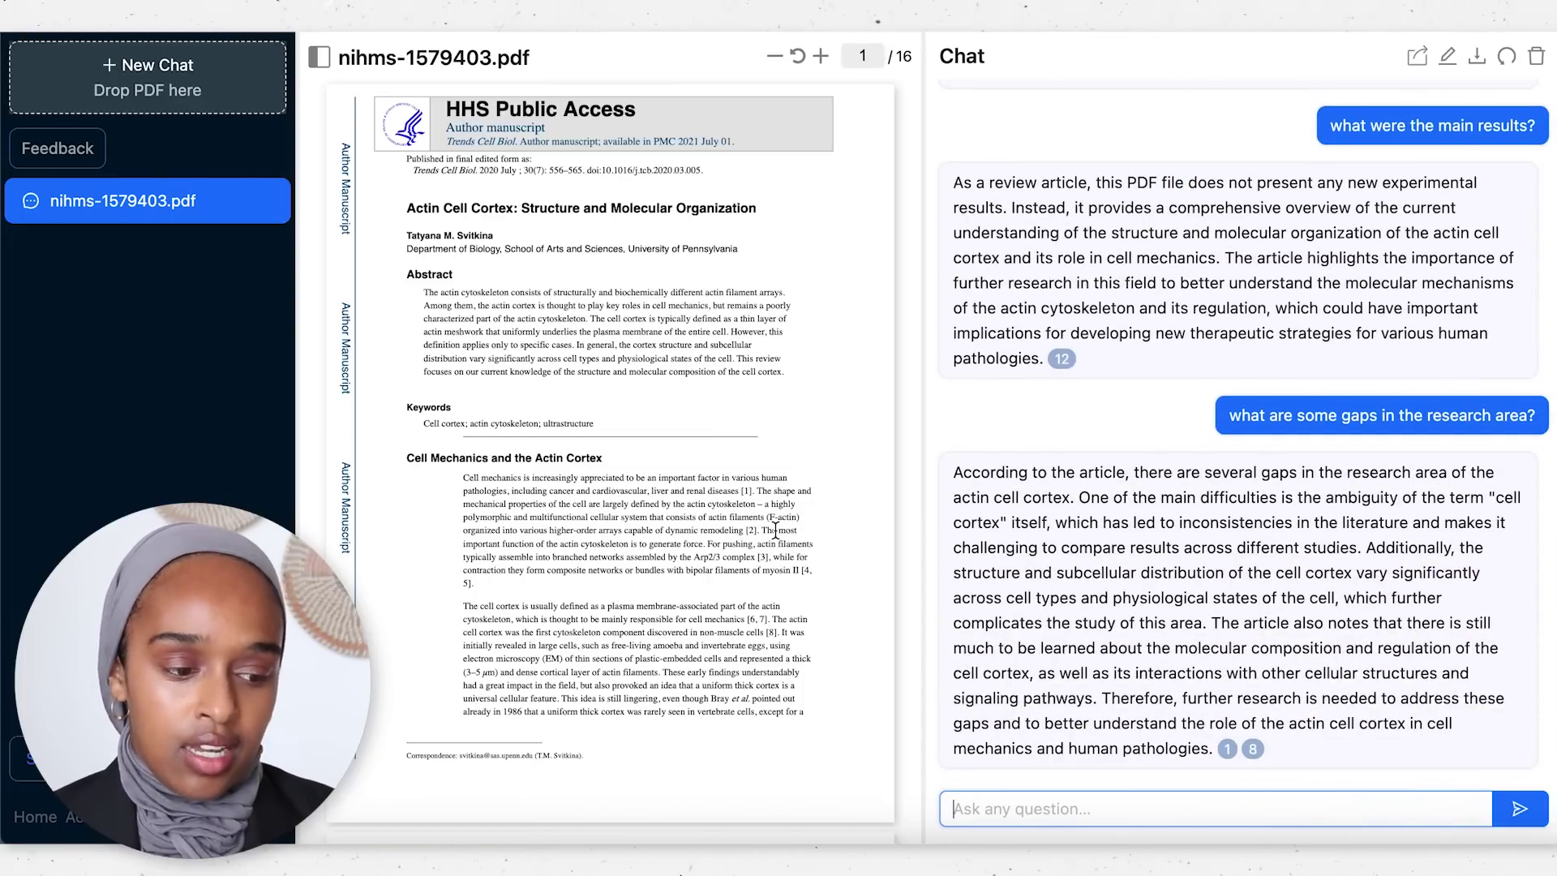
scroll(1184, 300, "up", 10)
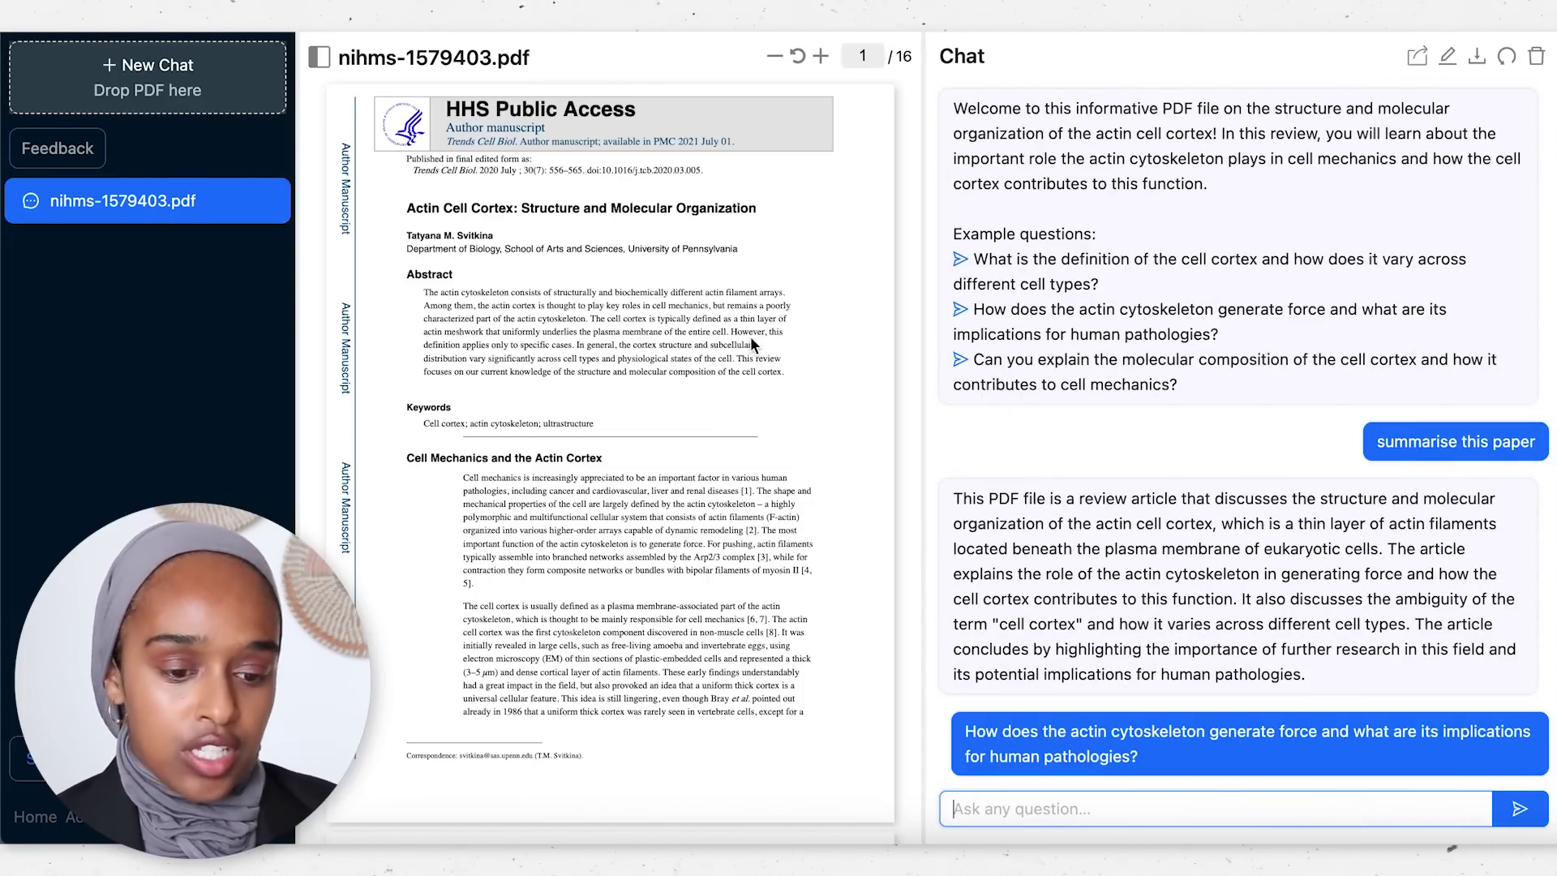
scroll(670, 282, "down", 20)
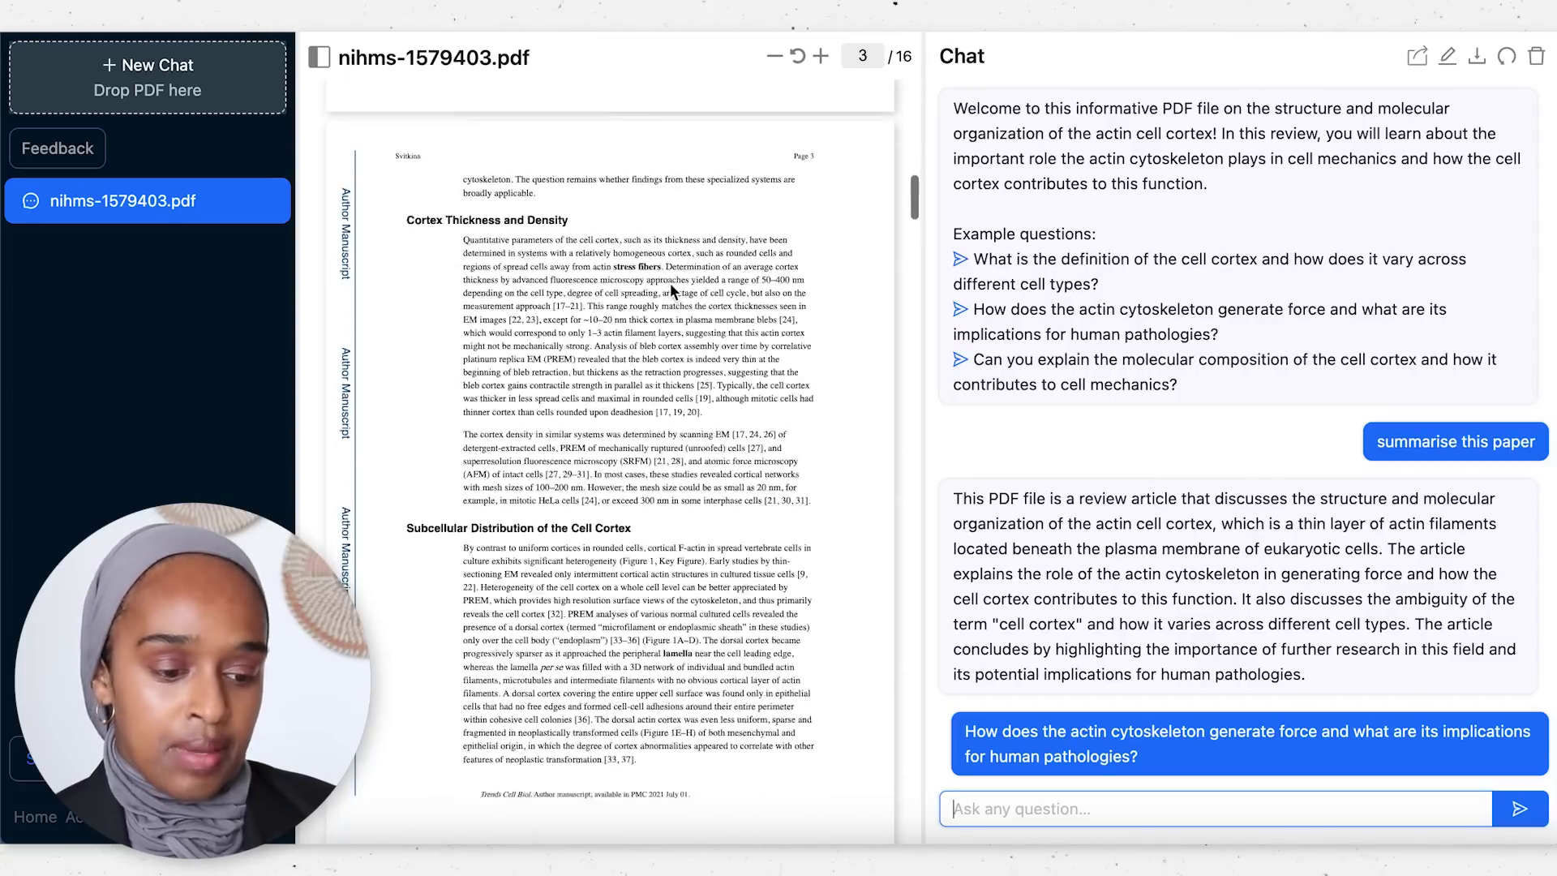
scroll(670, 284, "down", 15)
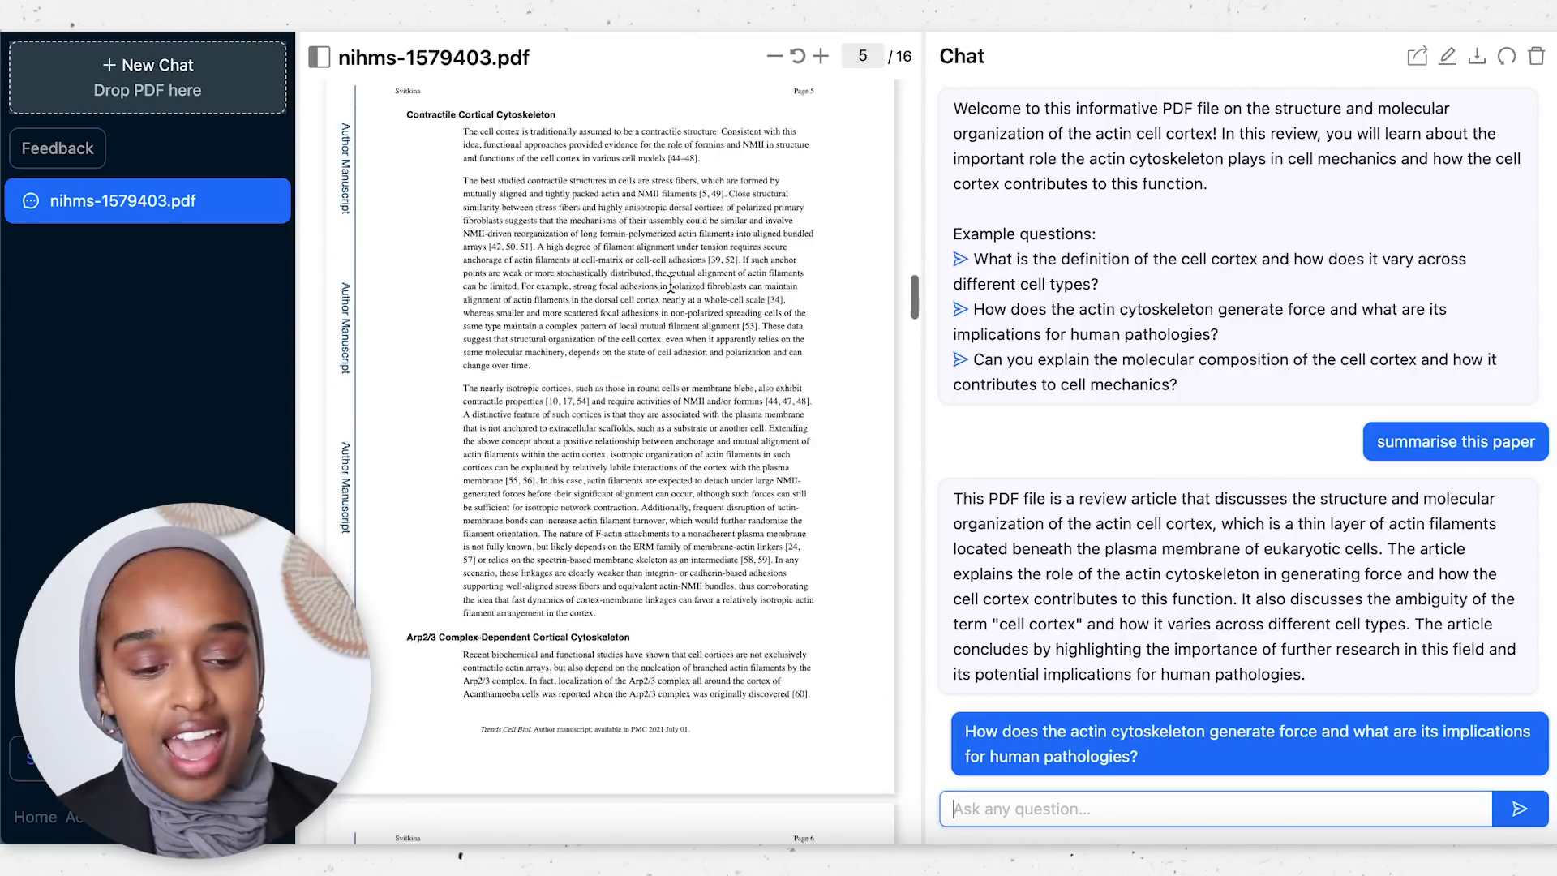
scroll(670, 282, "up", 20)
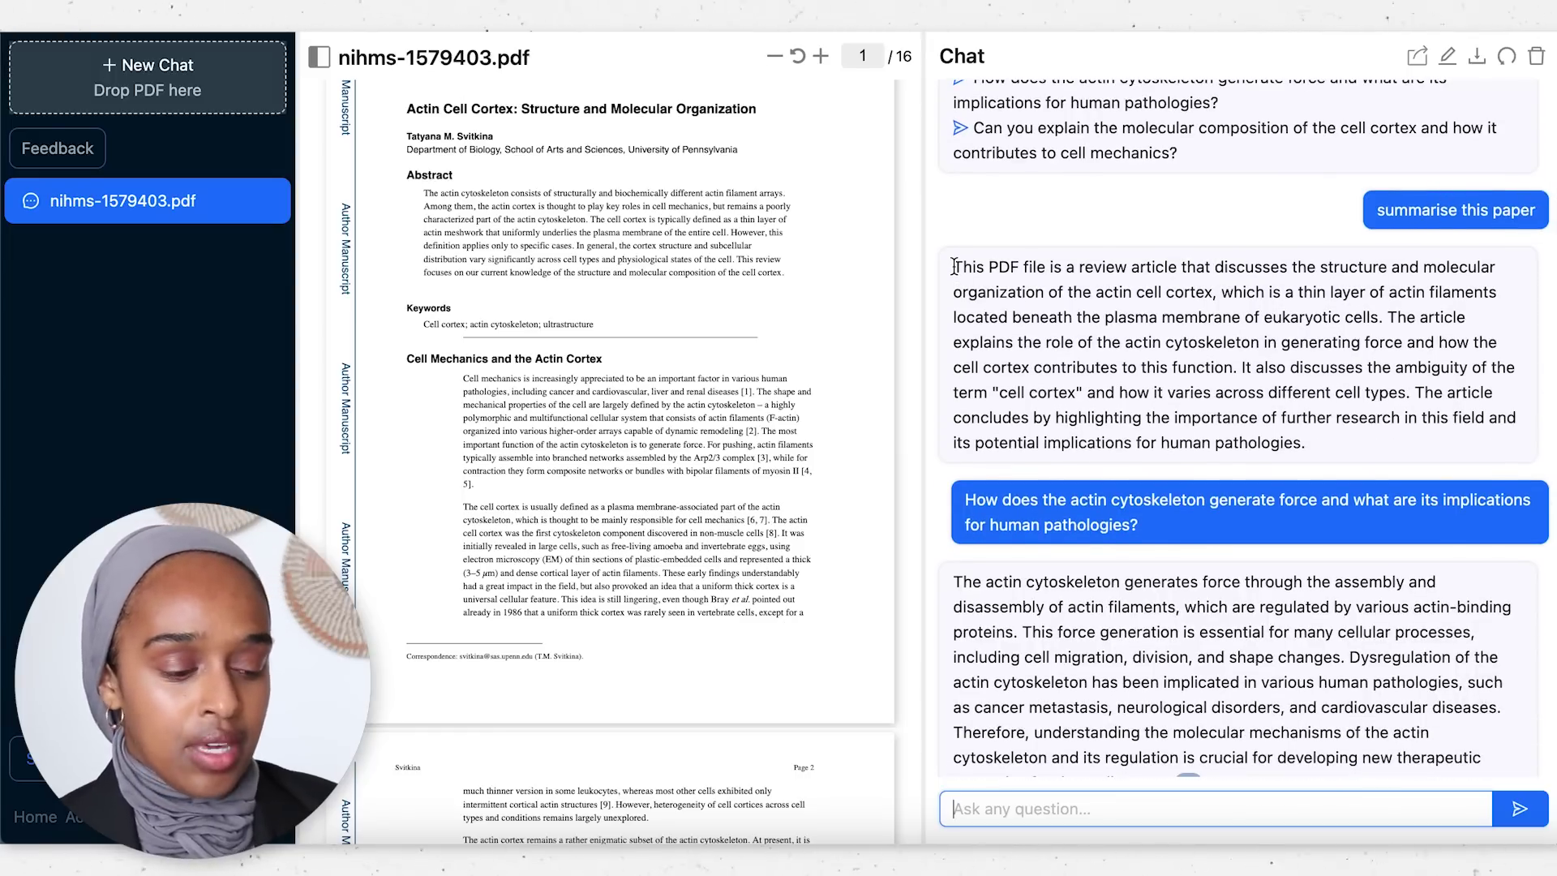
left_click_drag(953, 268, 1177, 369)
left_click(1320, 448)
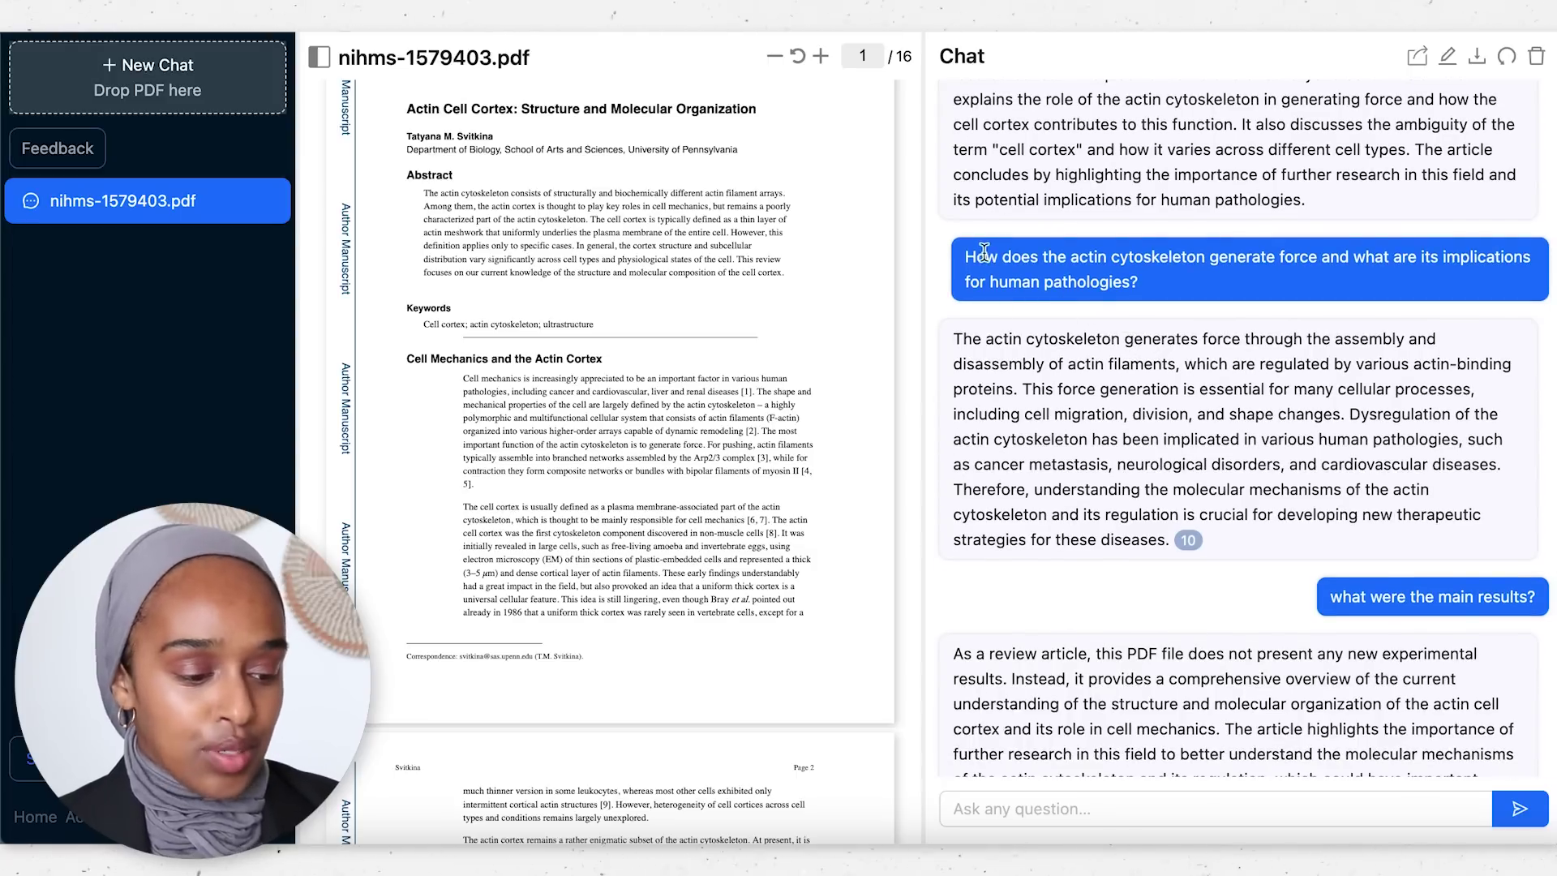
left_click_drag(976, 257, 1201, 288)
left_click(1204, 288)
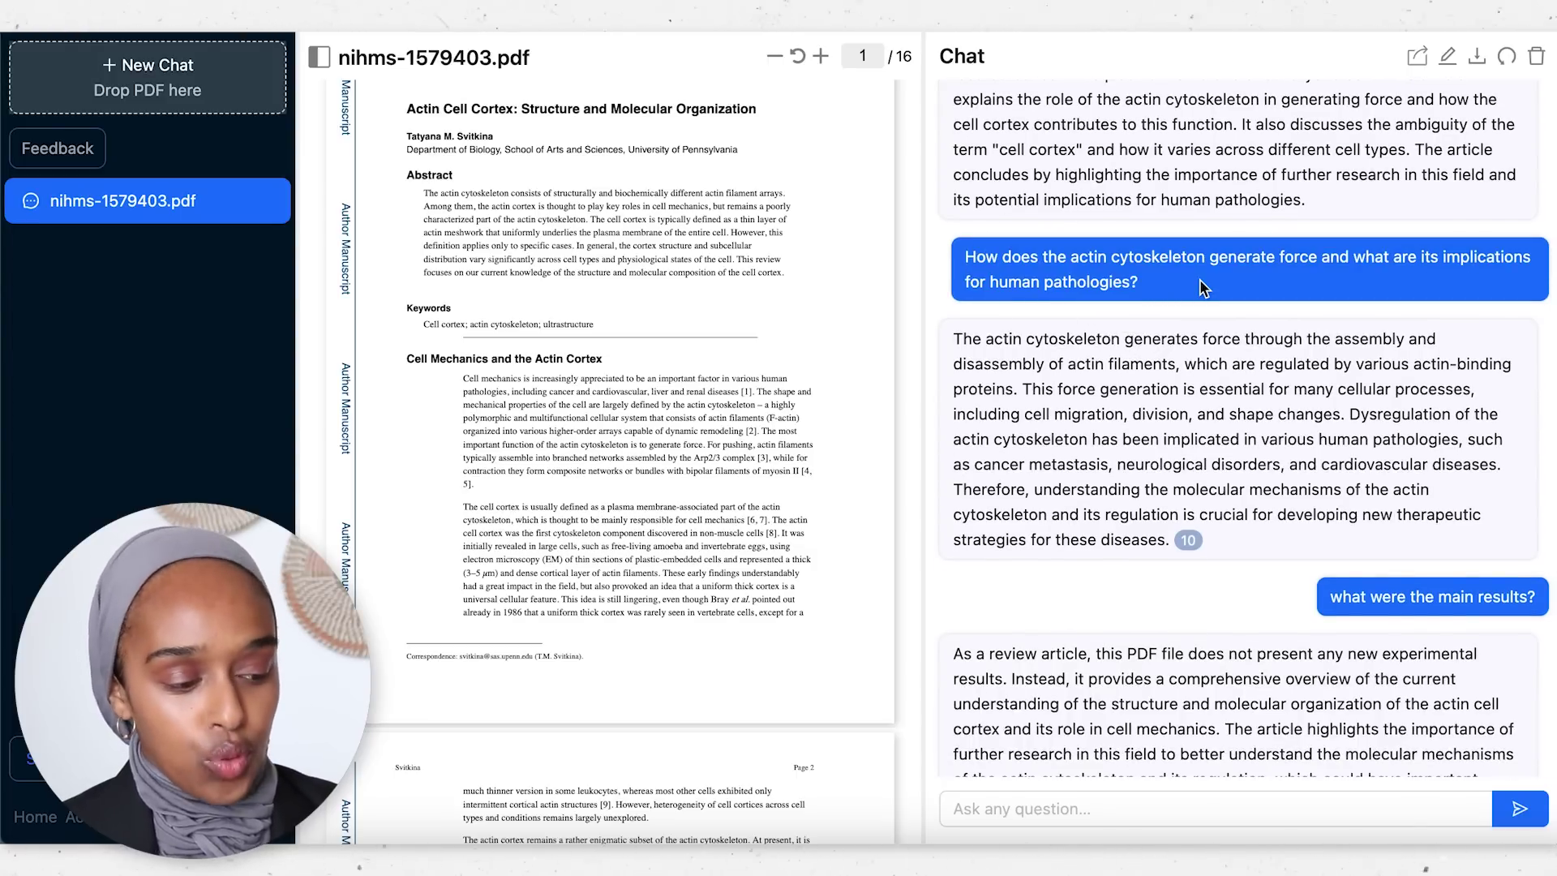
scroll(1201, 286, "down", 2)
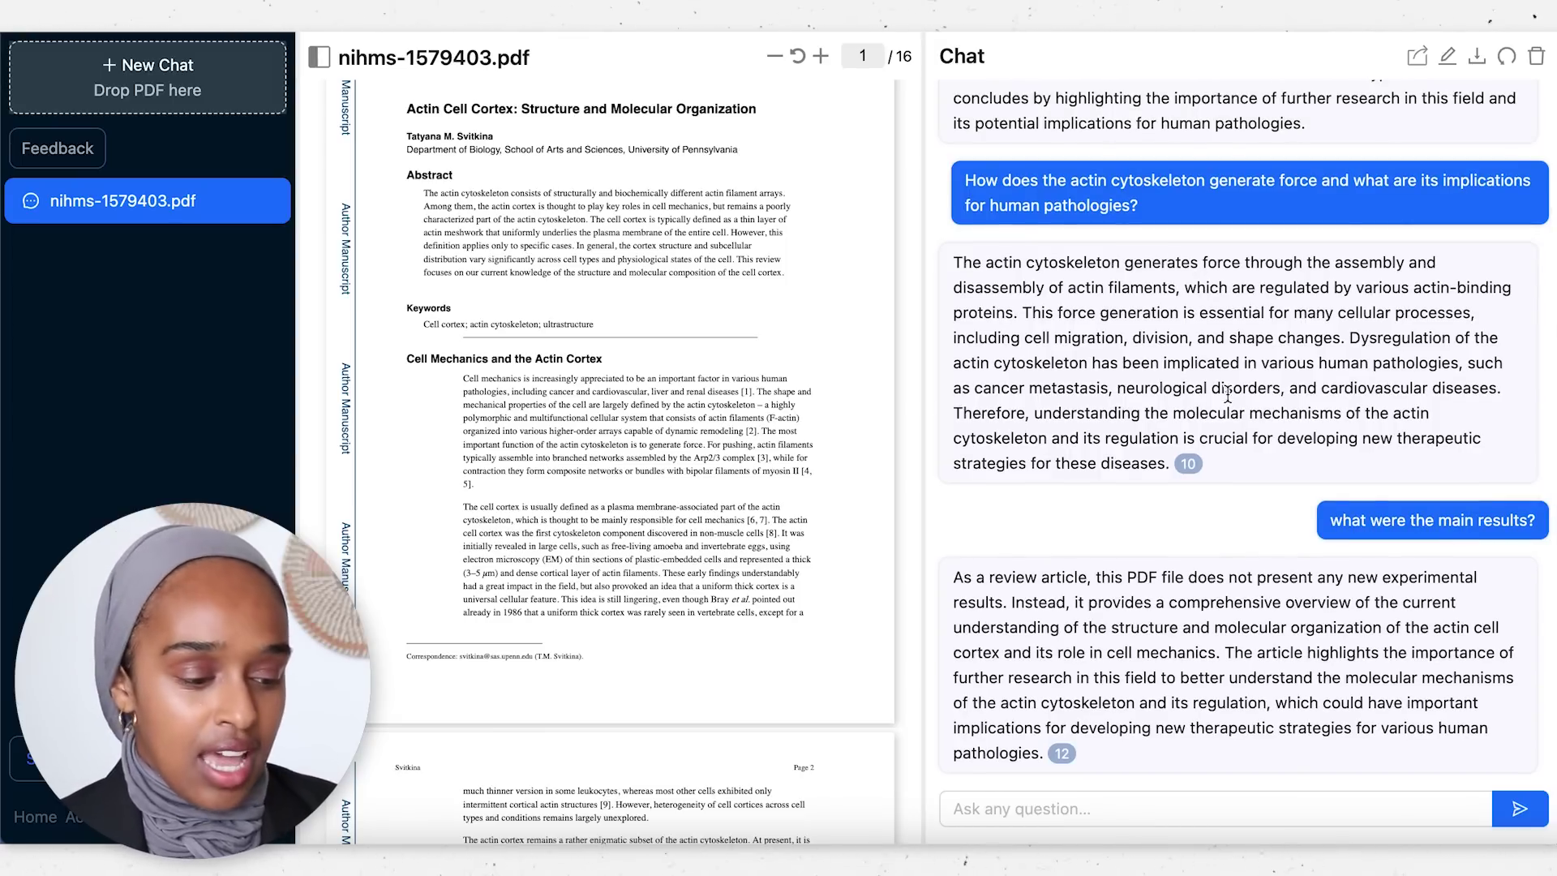
left_click(1187, 466)
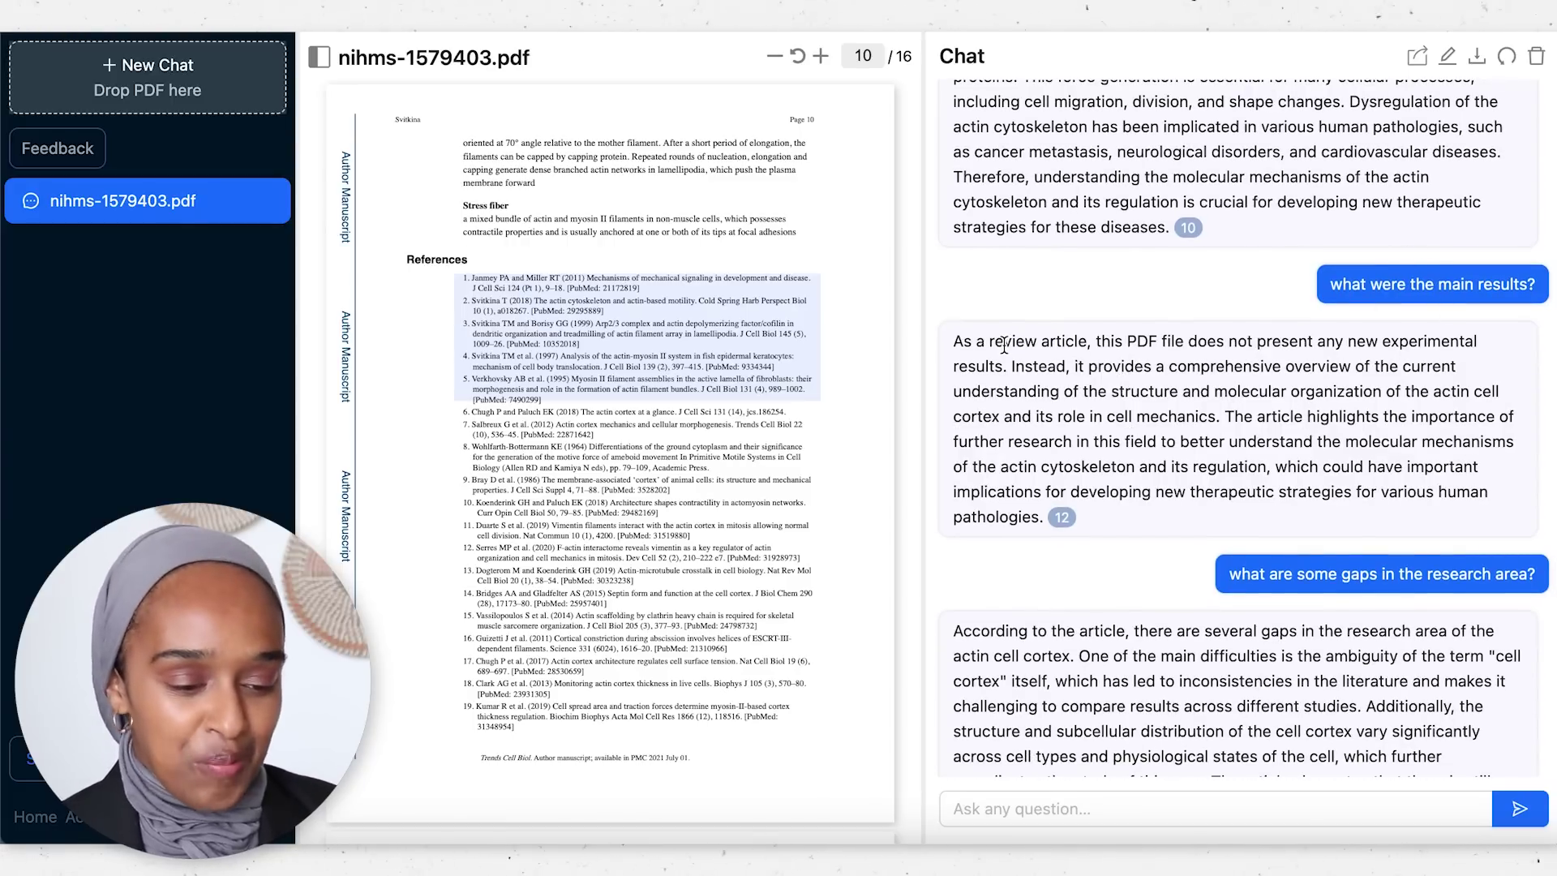
scroll(770, 284, "up", 20)
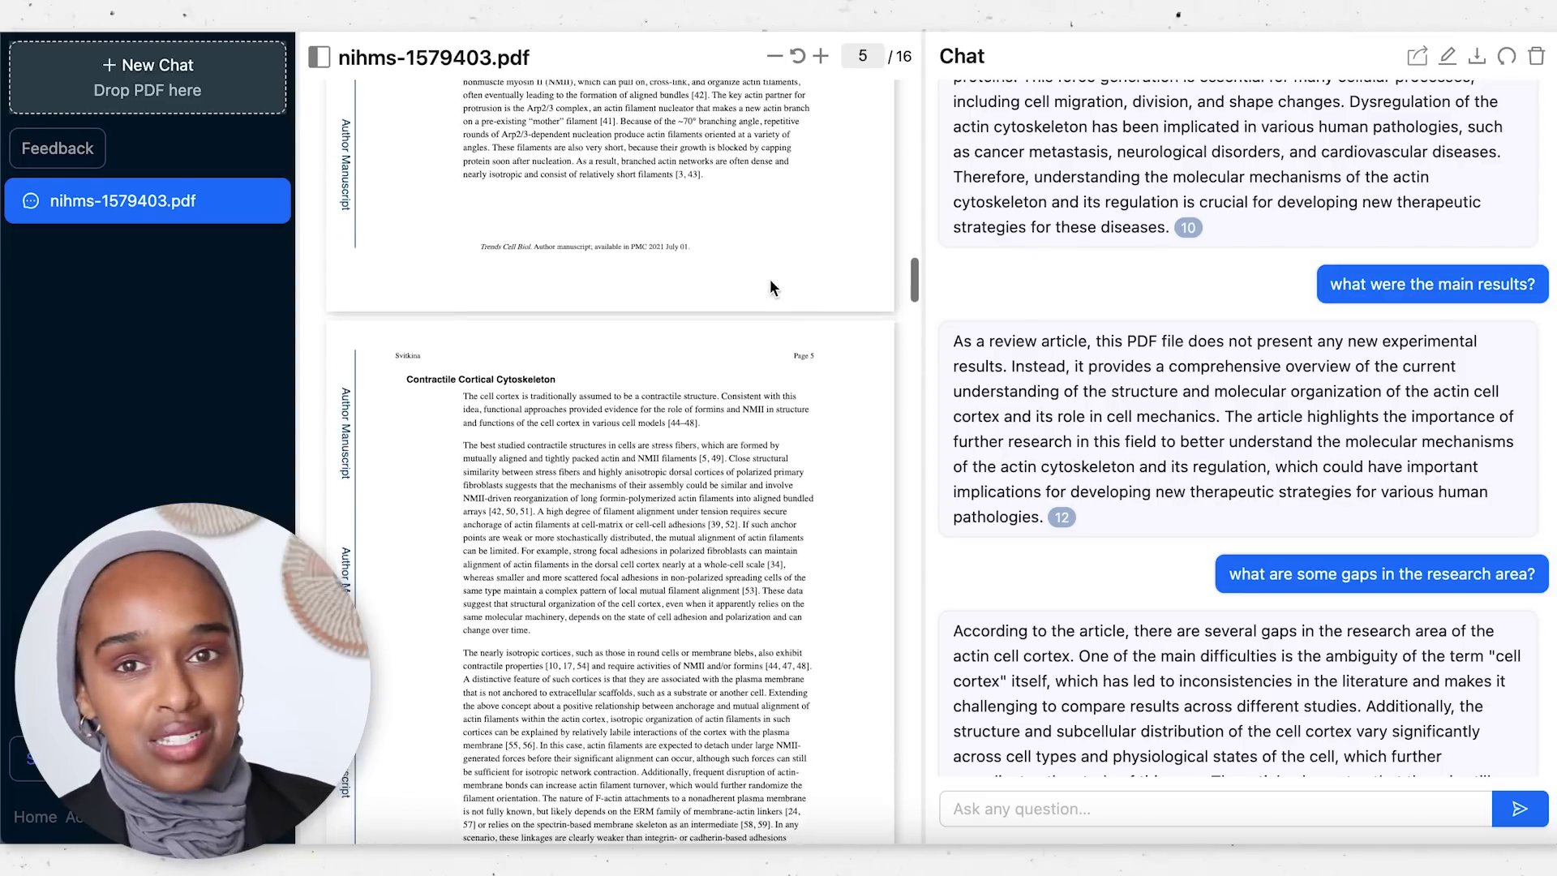
scroll(771, 279, "up", 20)
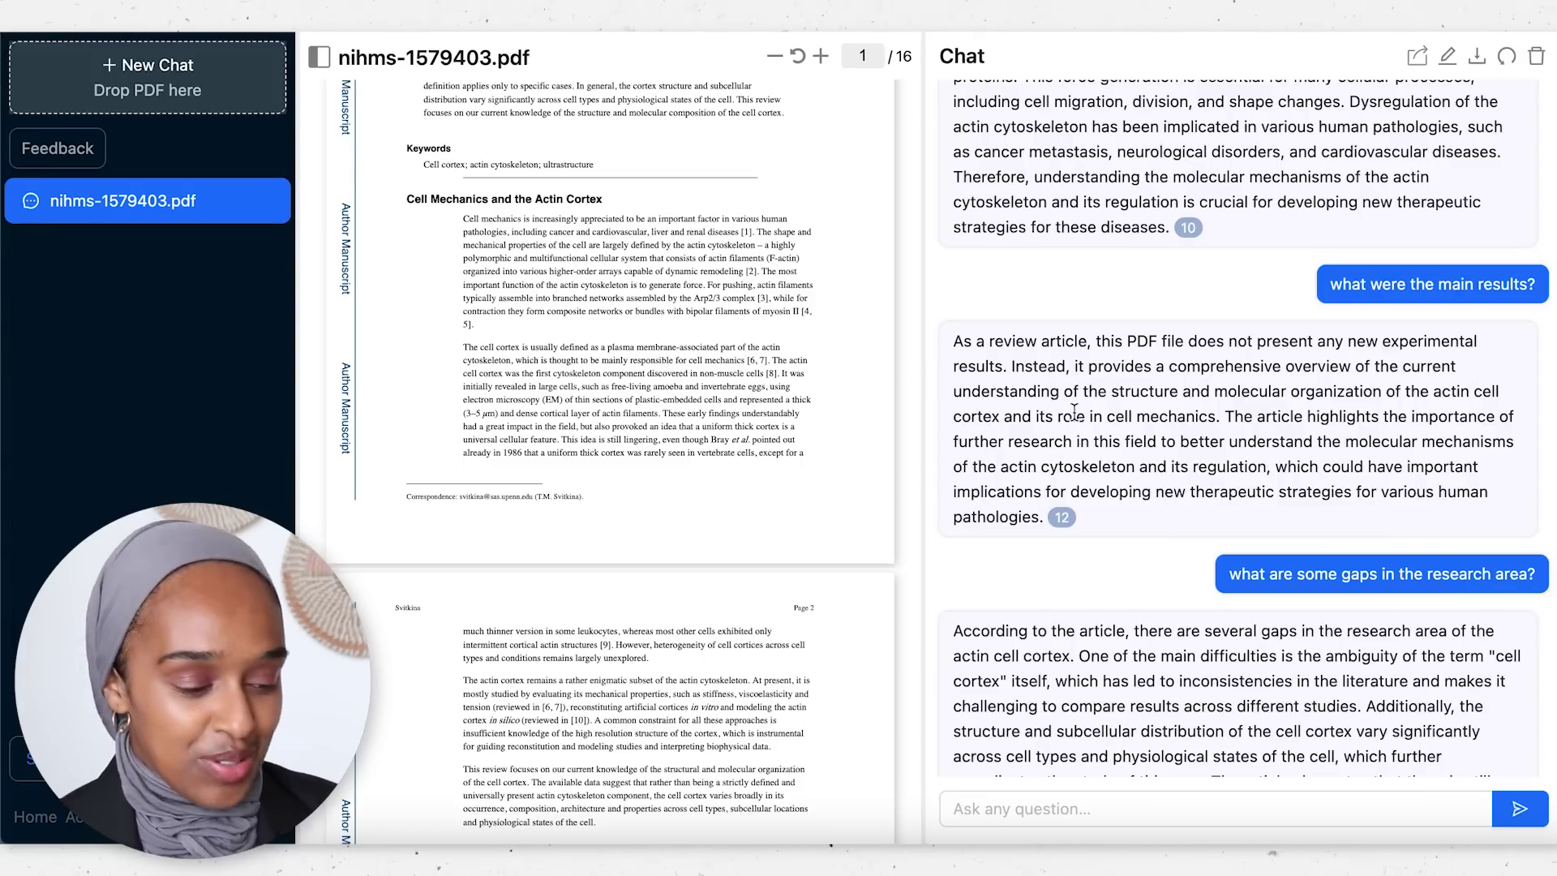
scroll(1075, 413, "down", 3)
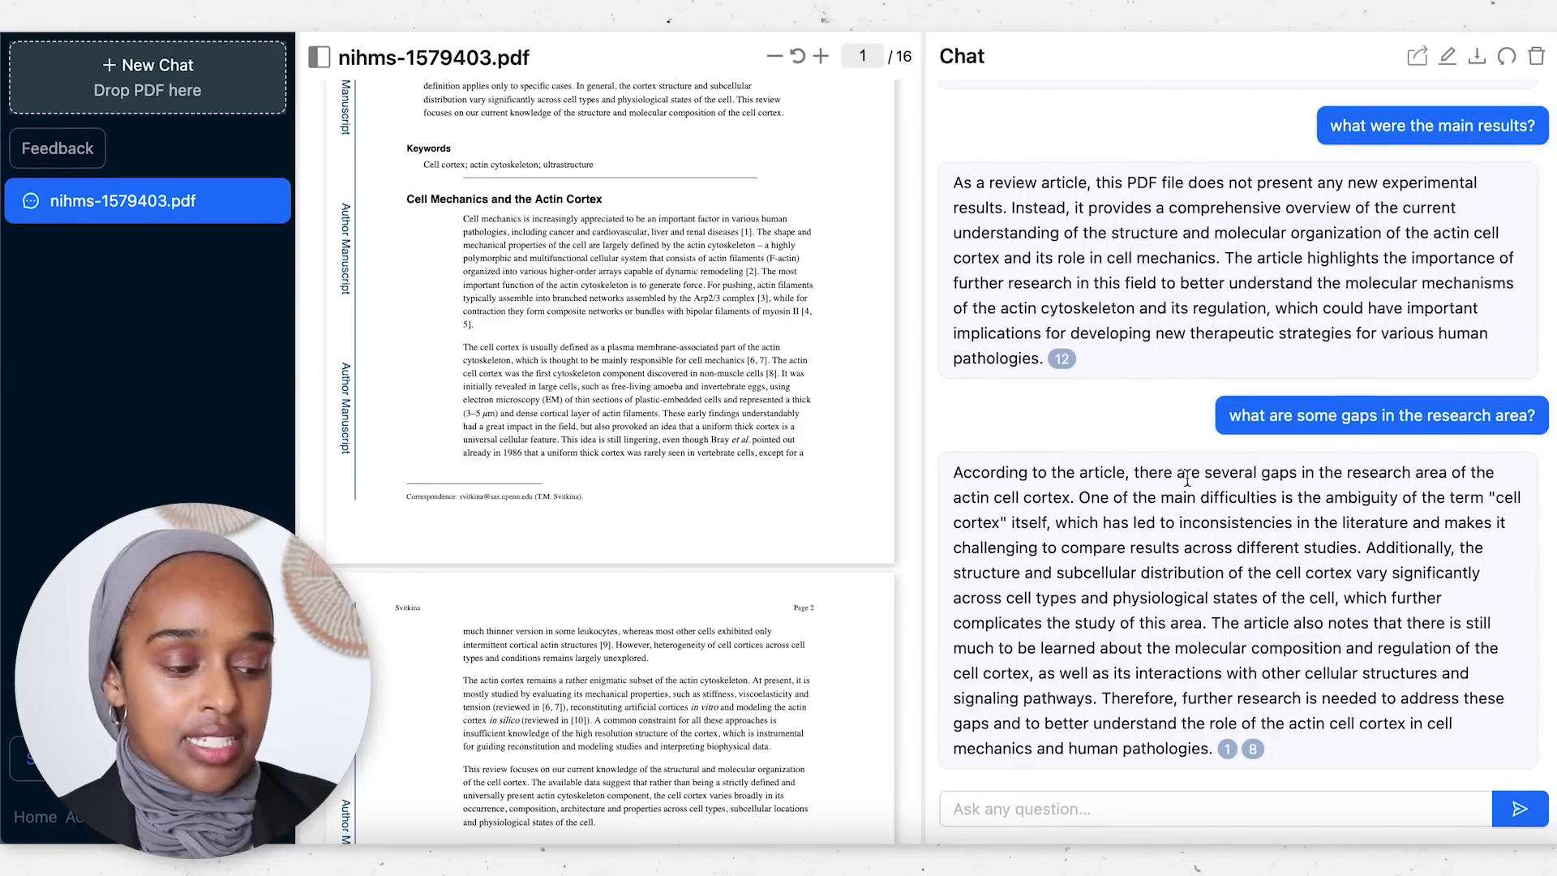
left_click_drag(1192, 475, 1448, 474)
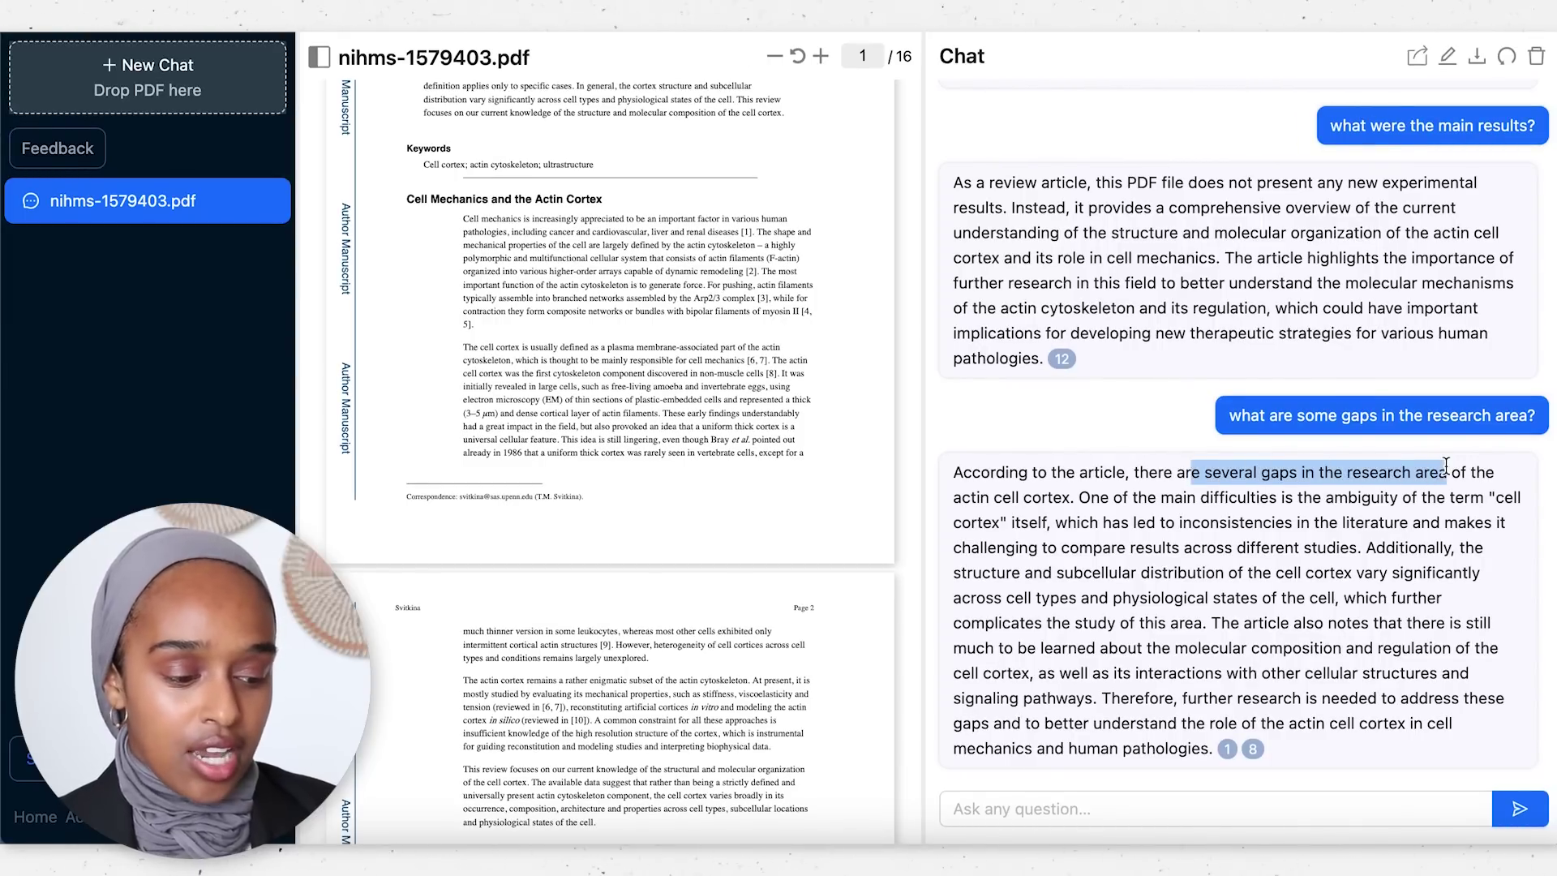
left_click(1282, 547)
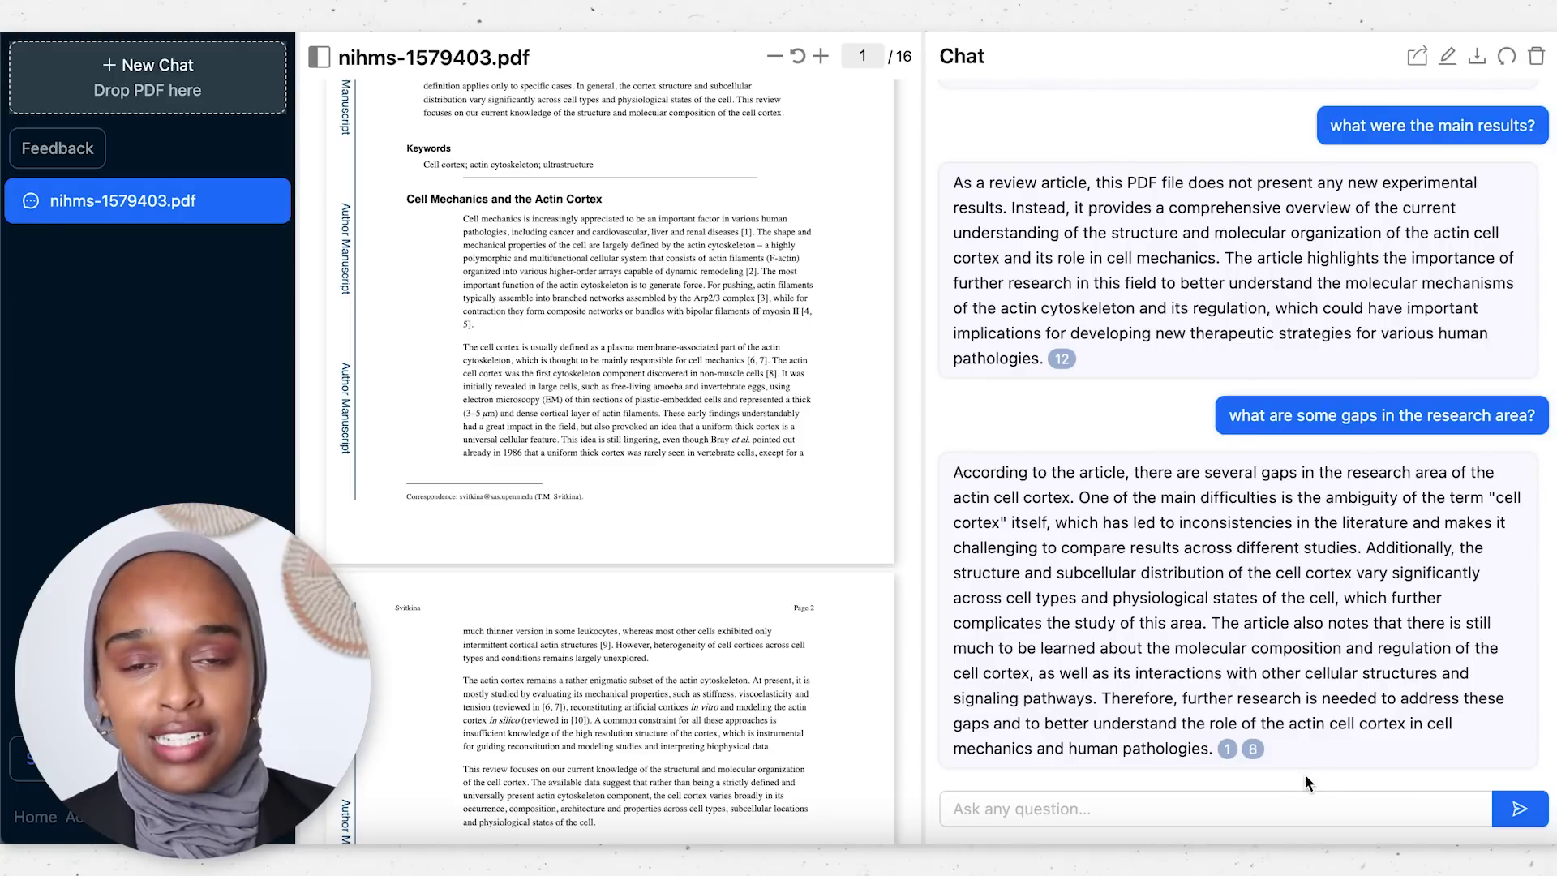
scroll(774, 434, "up", 3)
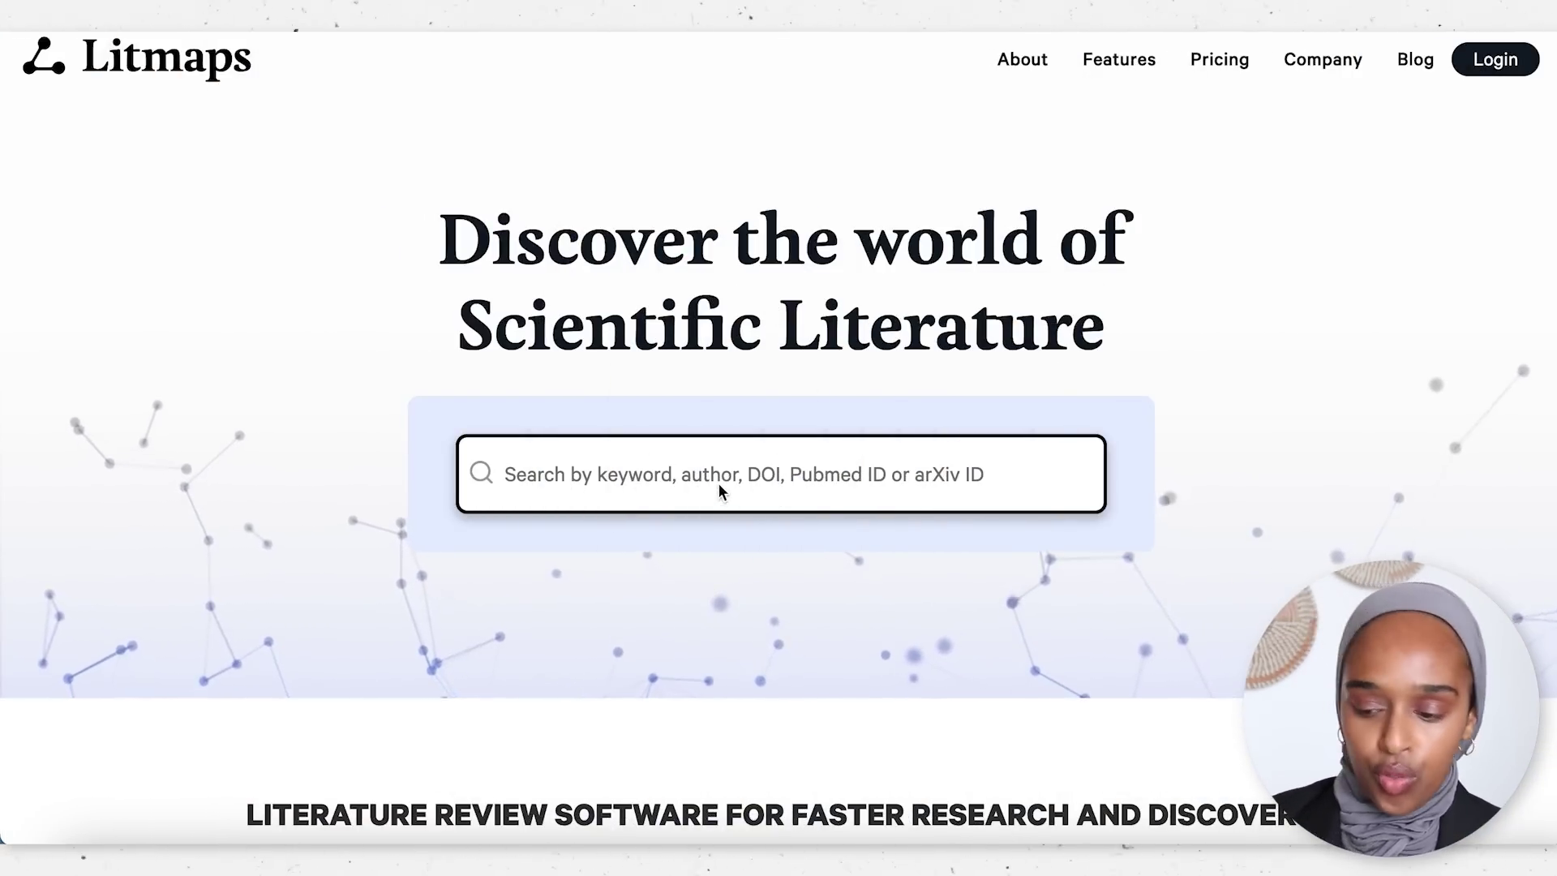
Step: Scroll the Litmaps home page down to the Discover, Visualize, Share and Monitor feature cards
scroll(718, 479, "down", 1)
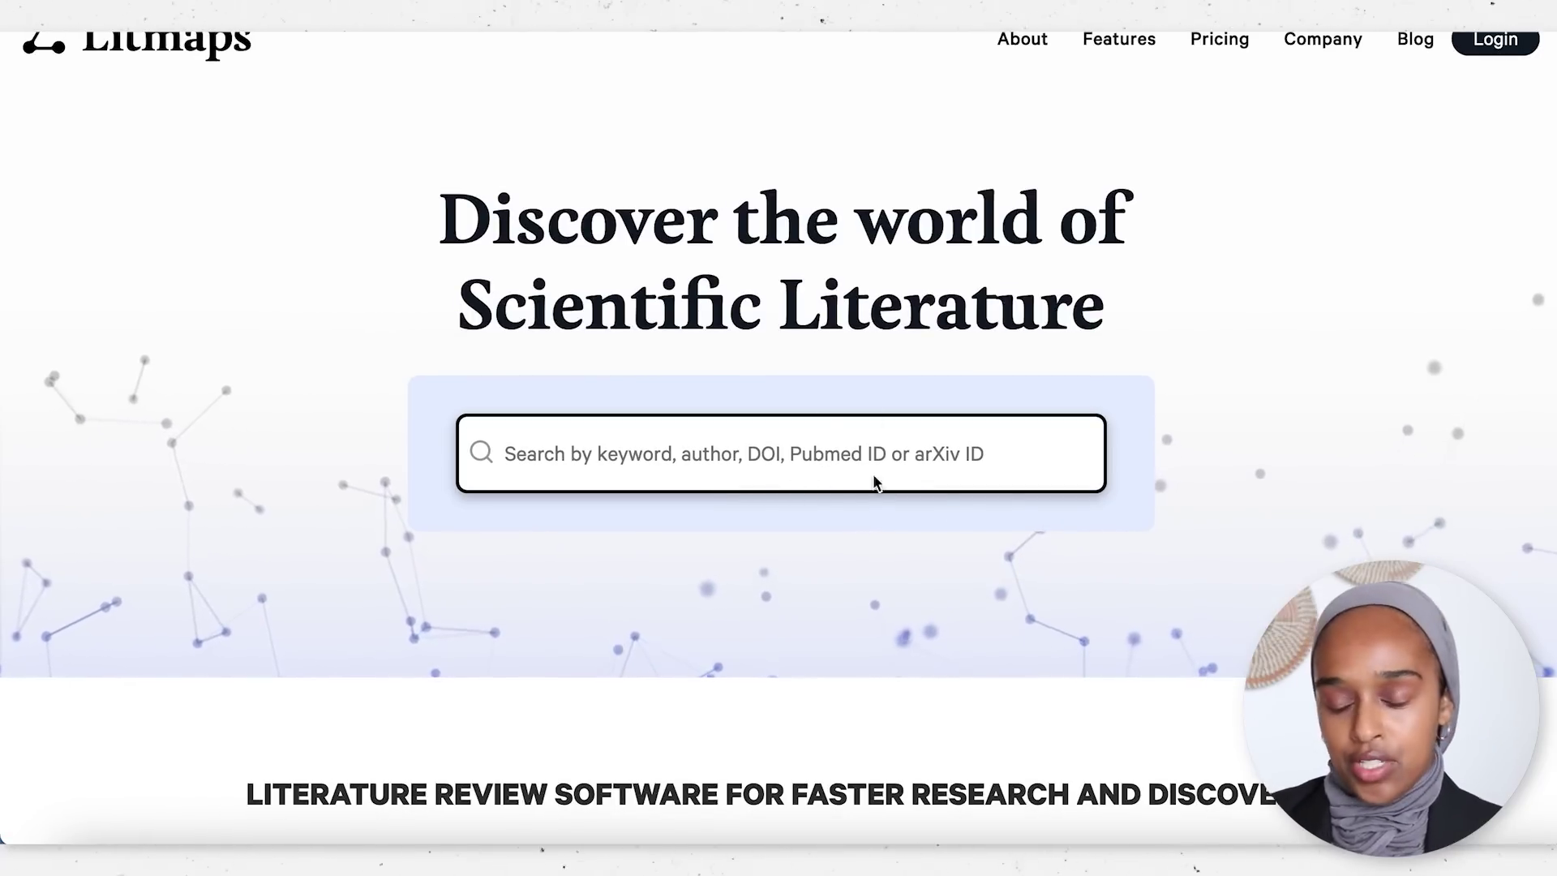
scroll(849, 459, "down", 4)
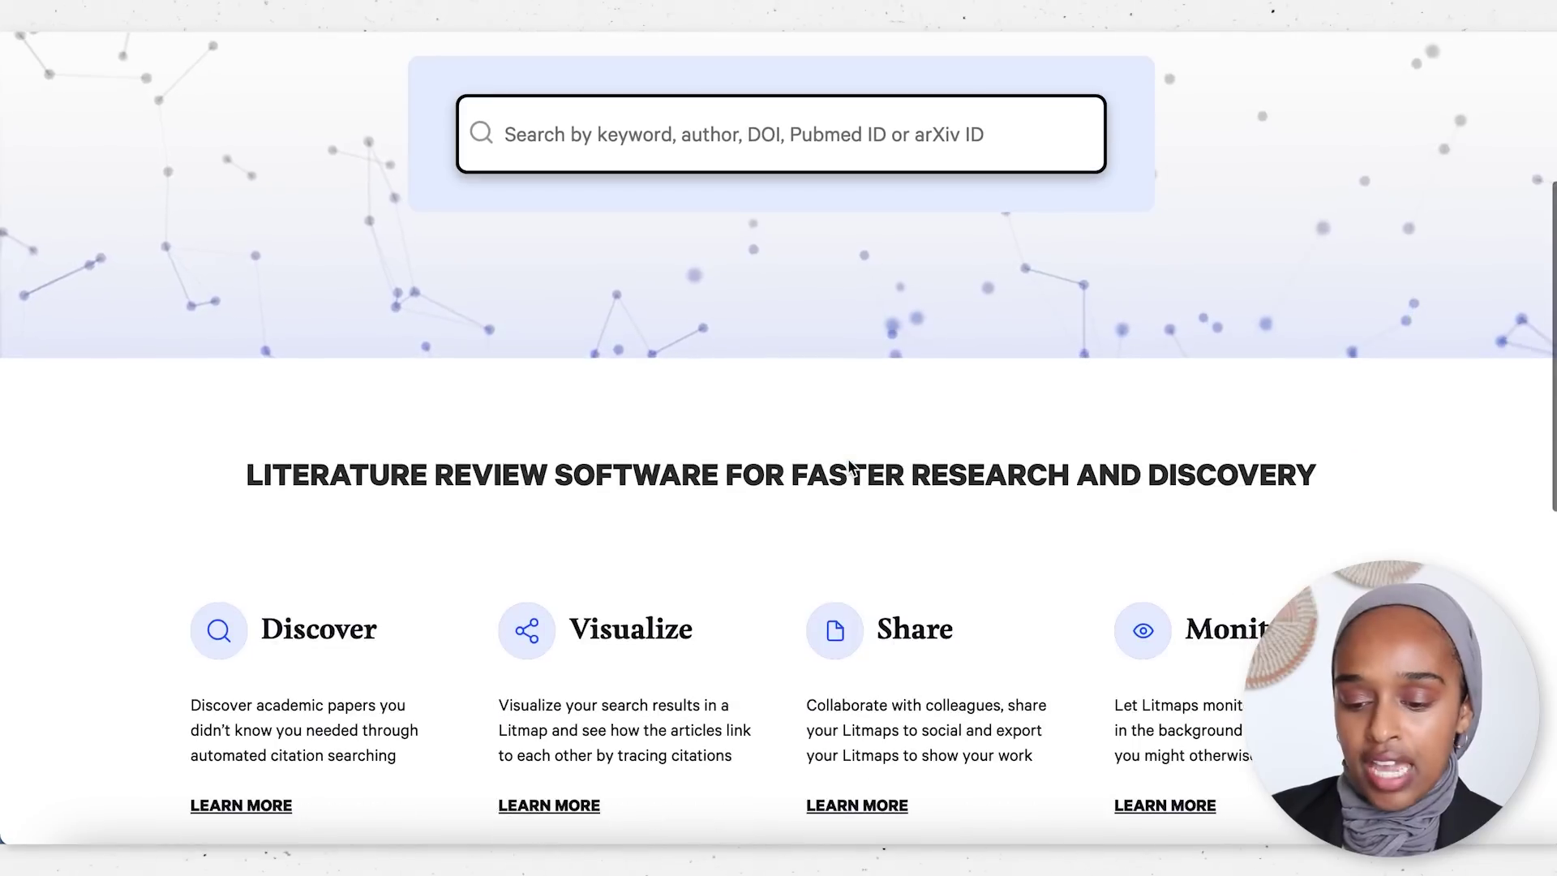
scroll(849, 464, "down", 3)
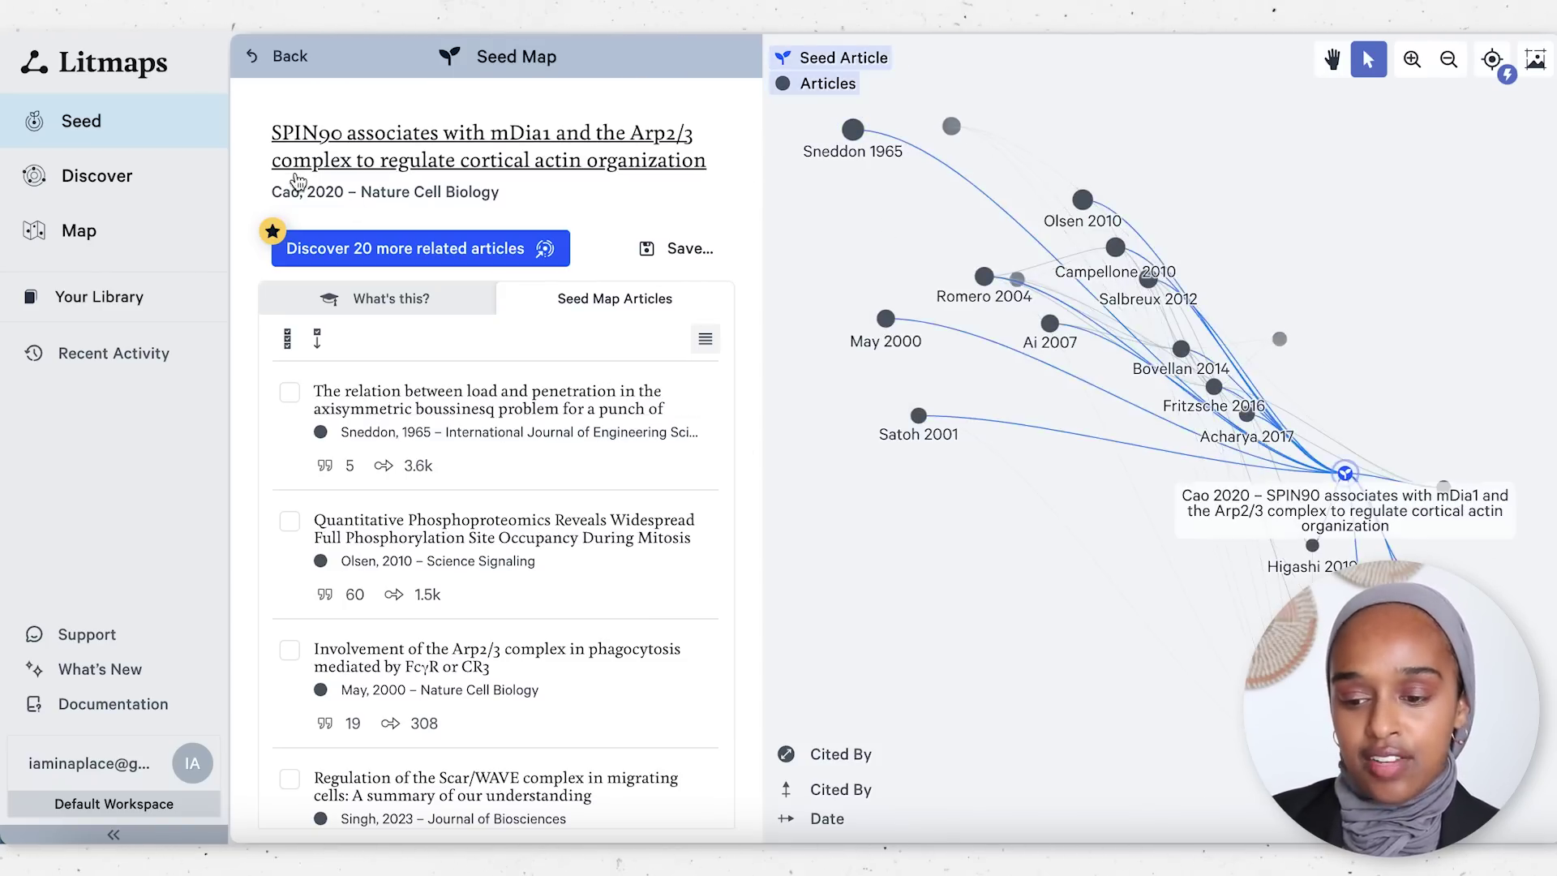
Step: Go back from the Cao 2020 SPIN90 seed map to the Seed Maps start page
left_click(272, 57)
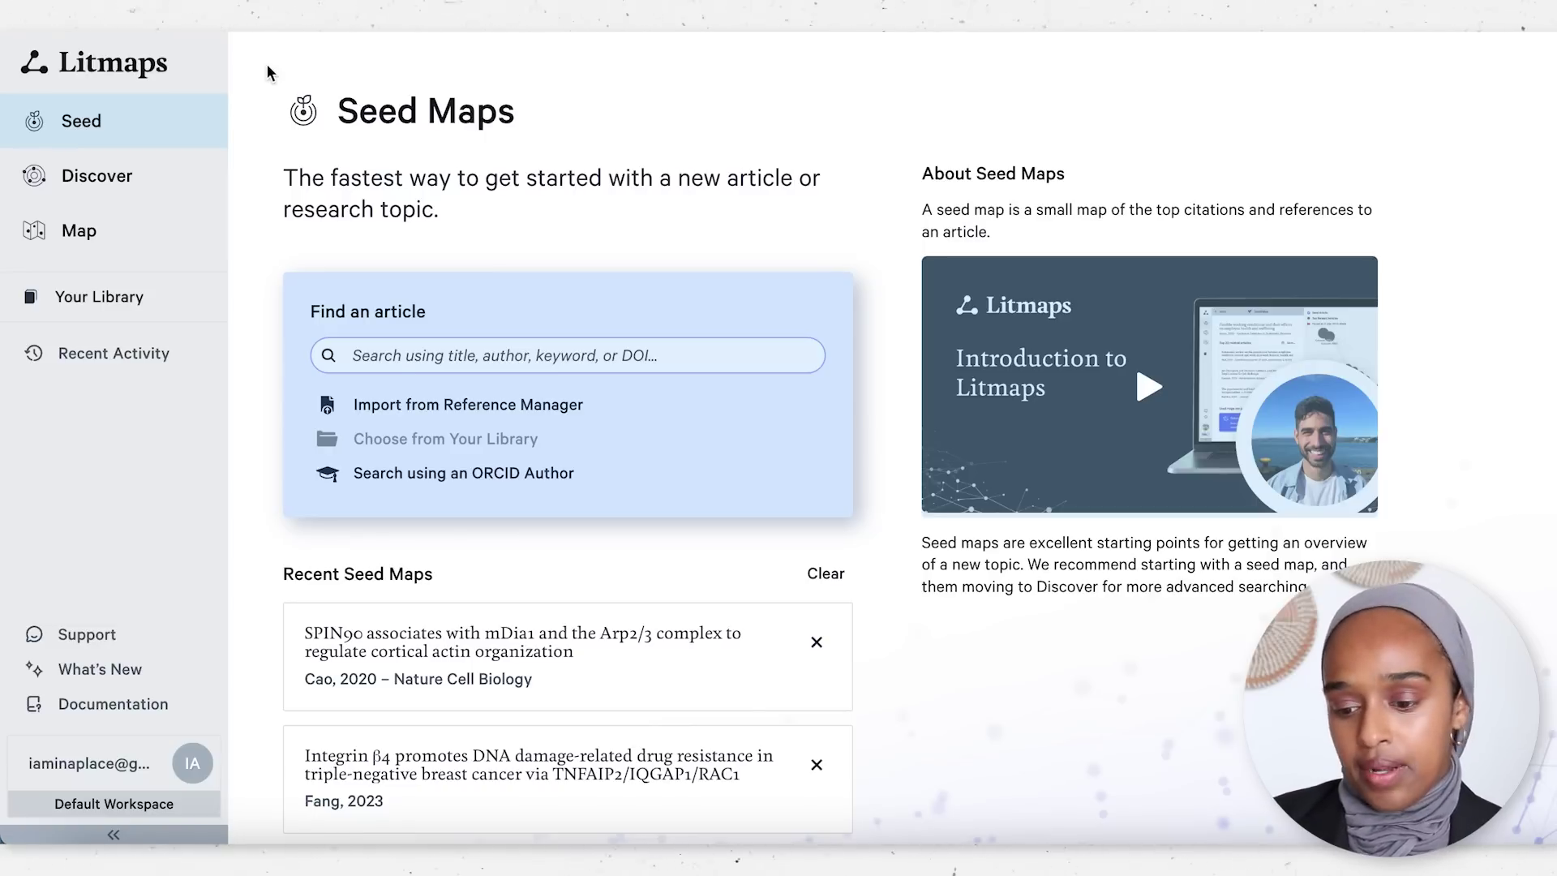
Step: Search Litmaps articles for 'iqgap1' and browse the results
left_click(514, 370)
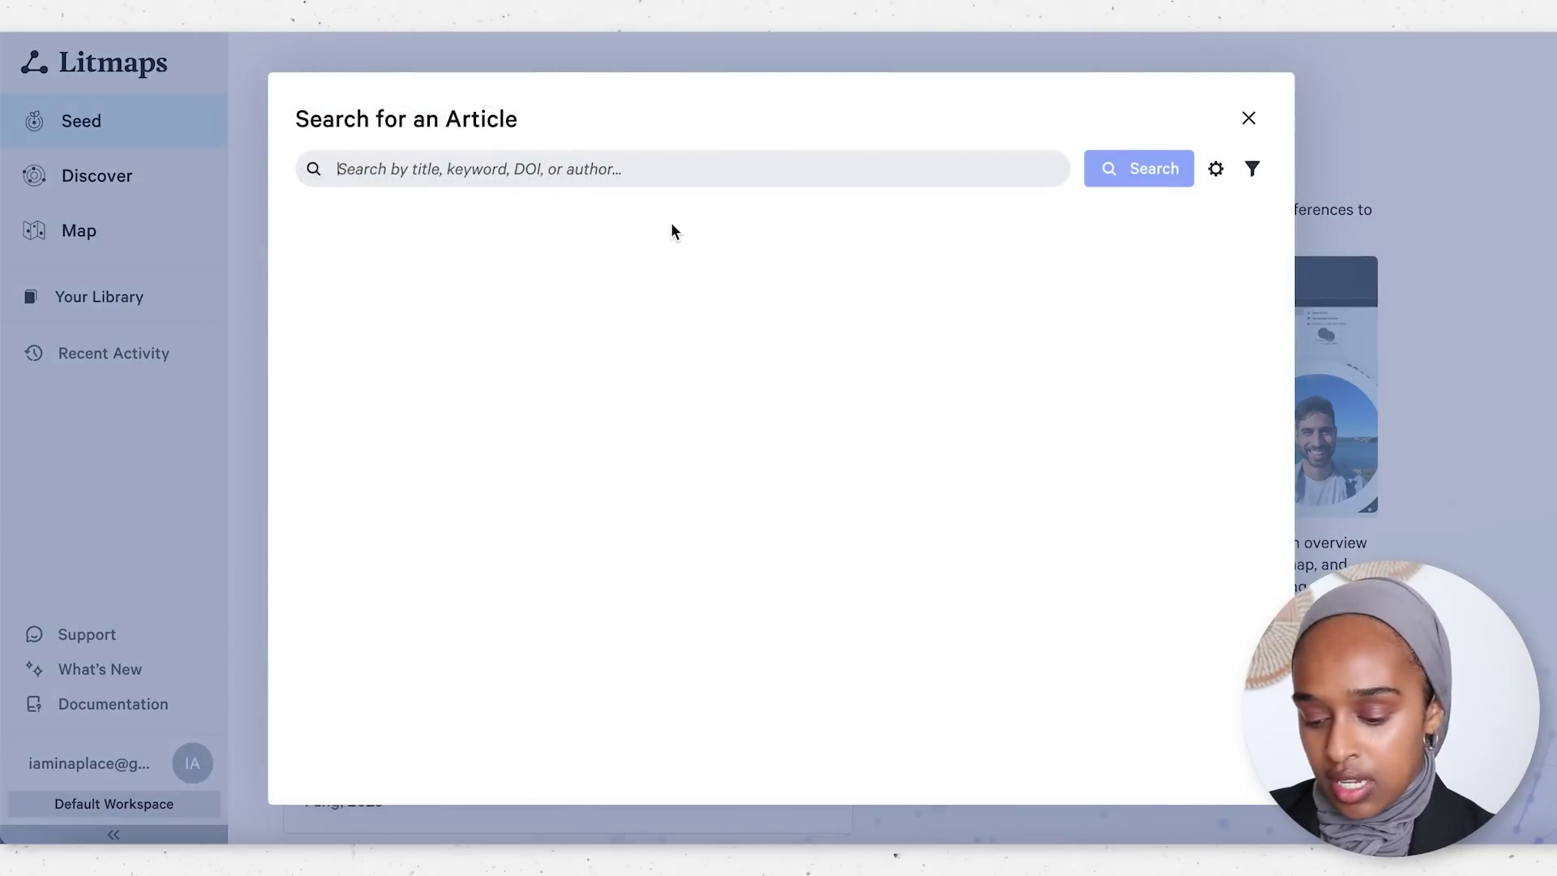
type("iqg")
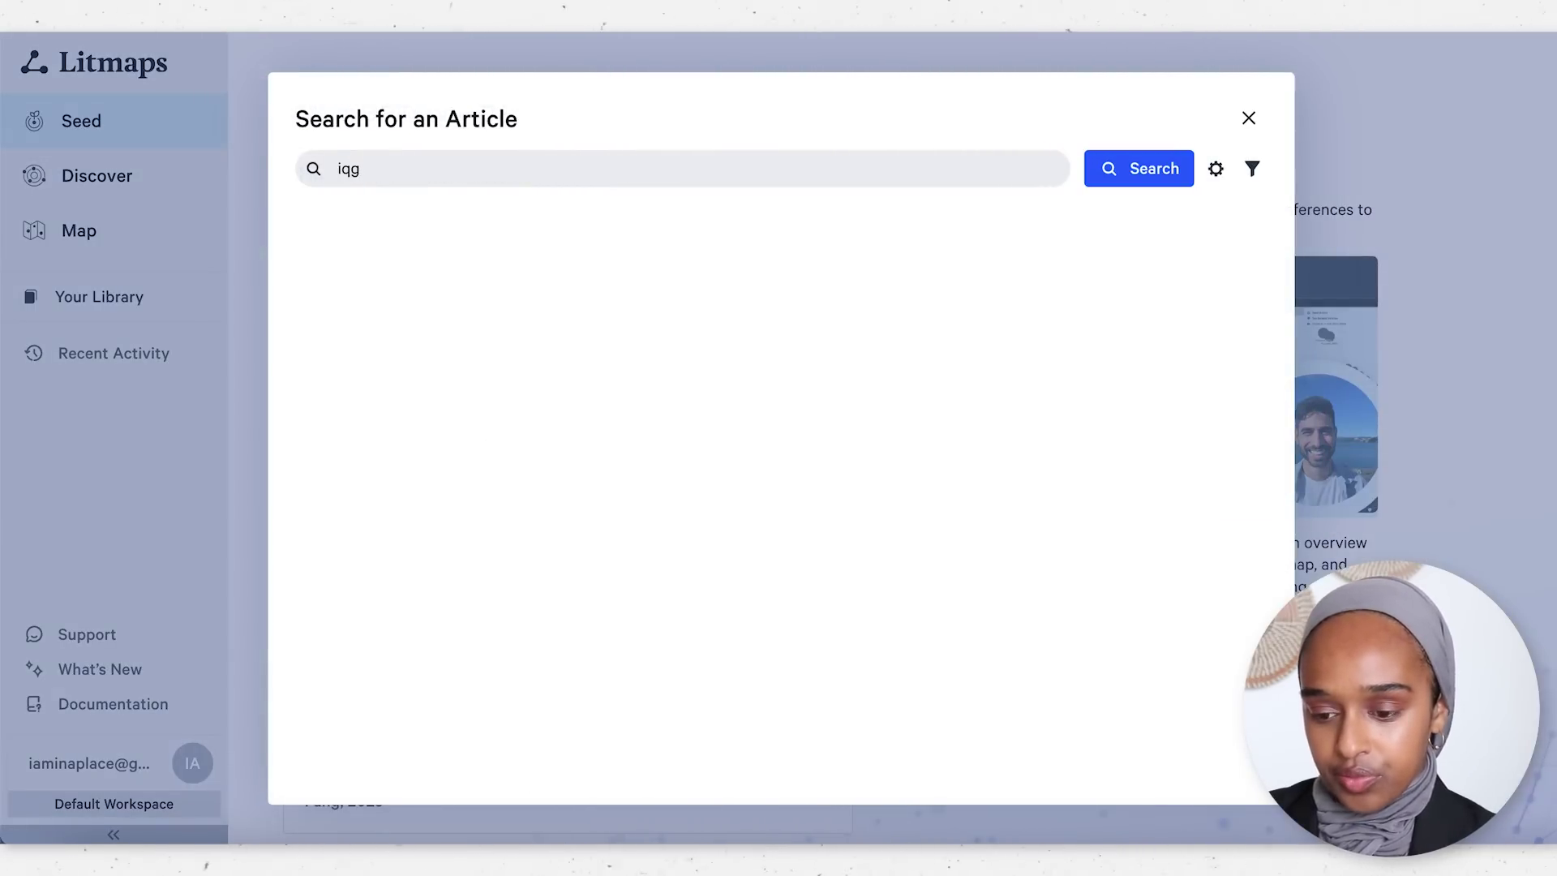
type("ap1")
key("Return")
scroll(698, 334, "down", 10)
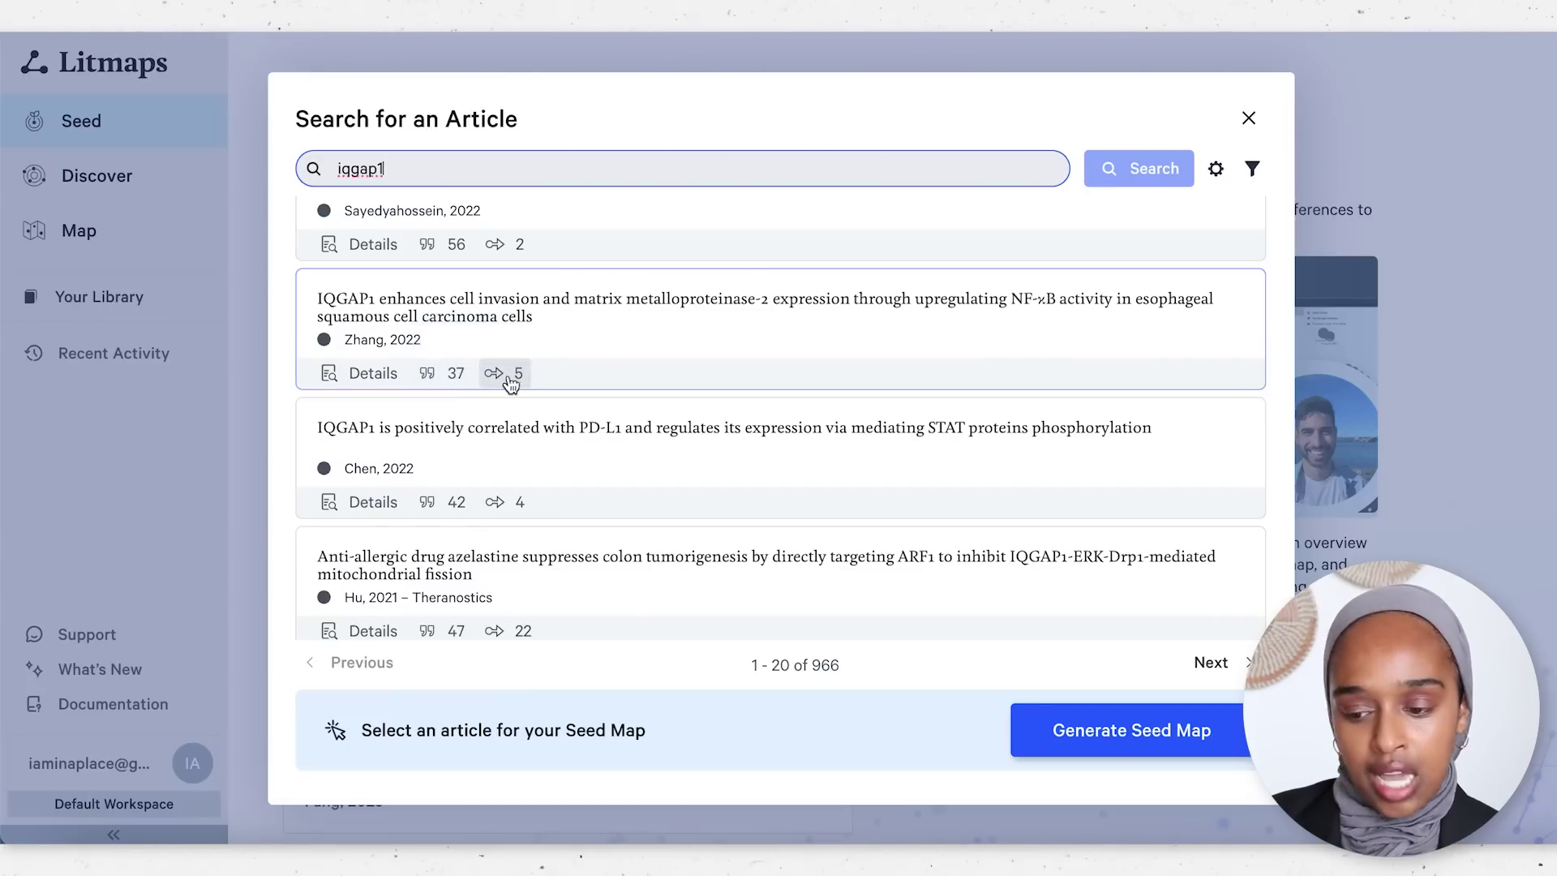
scroll(528, 482, "down", 5)
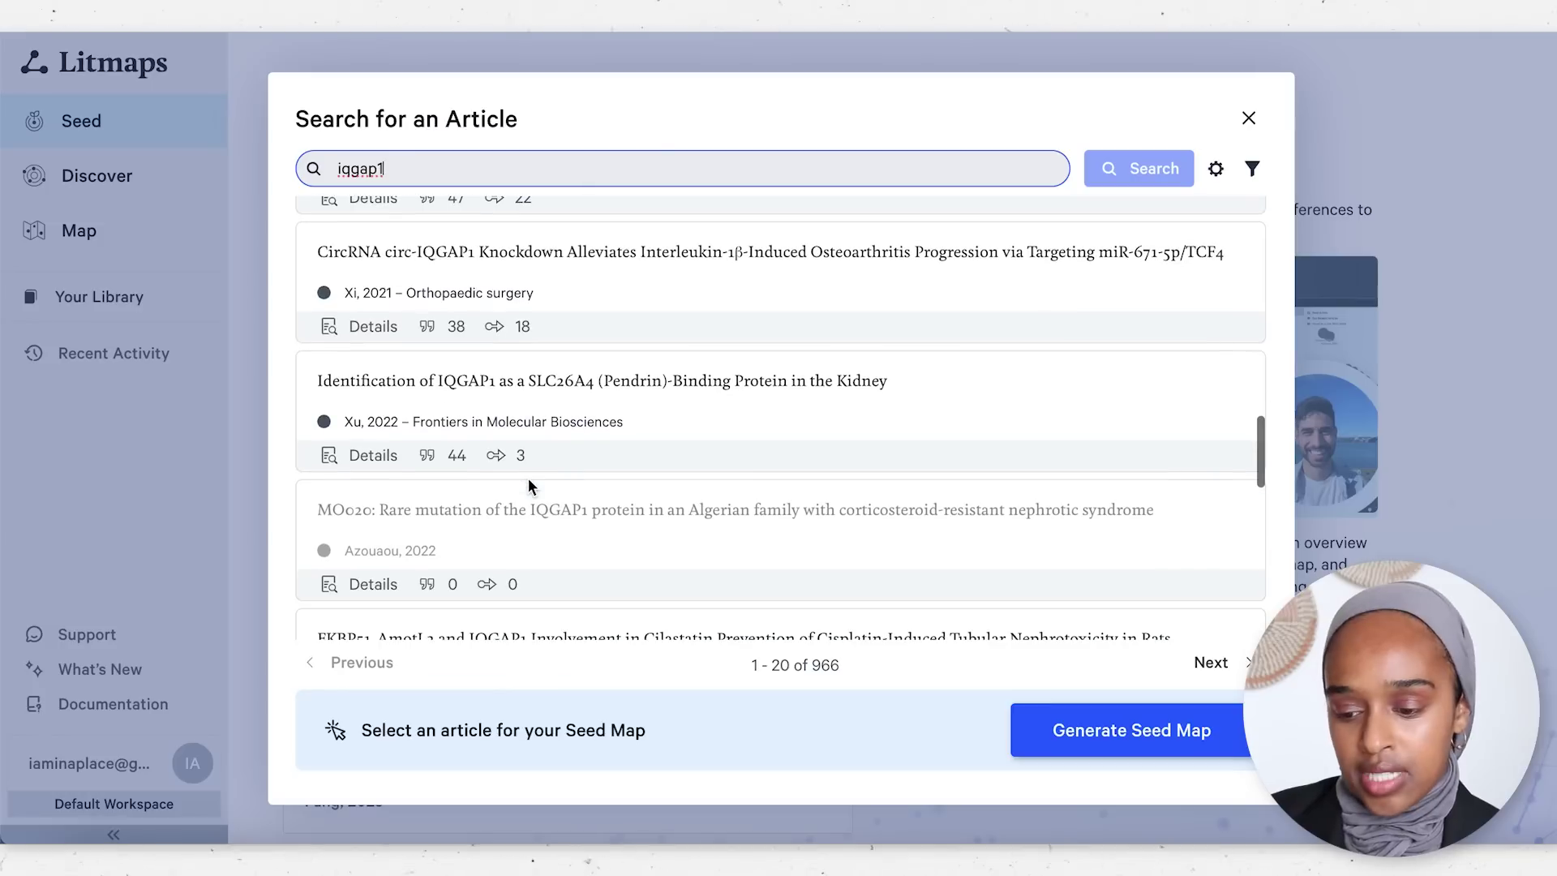
scroll(512, 469, "down", 3)
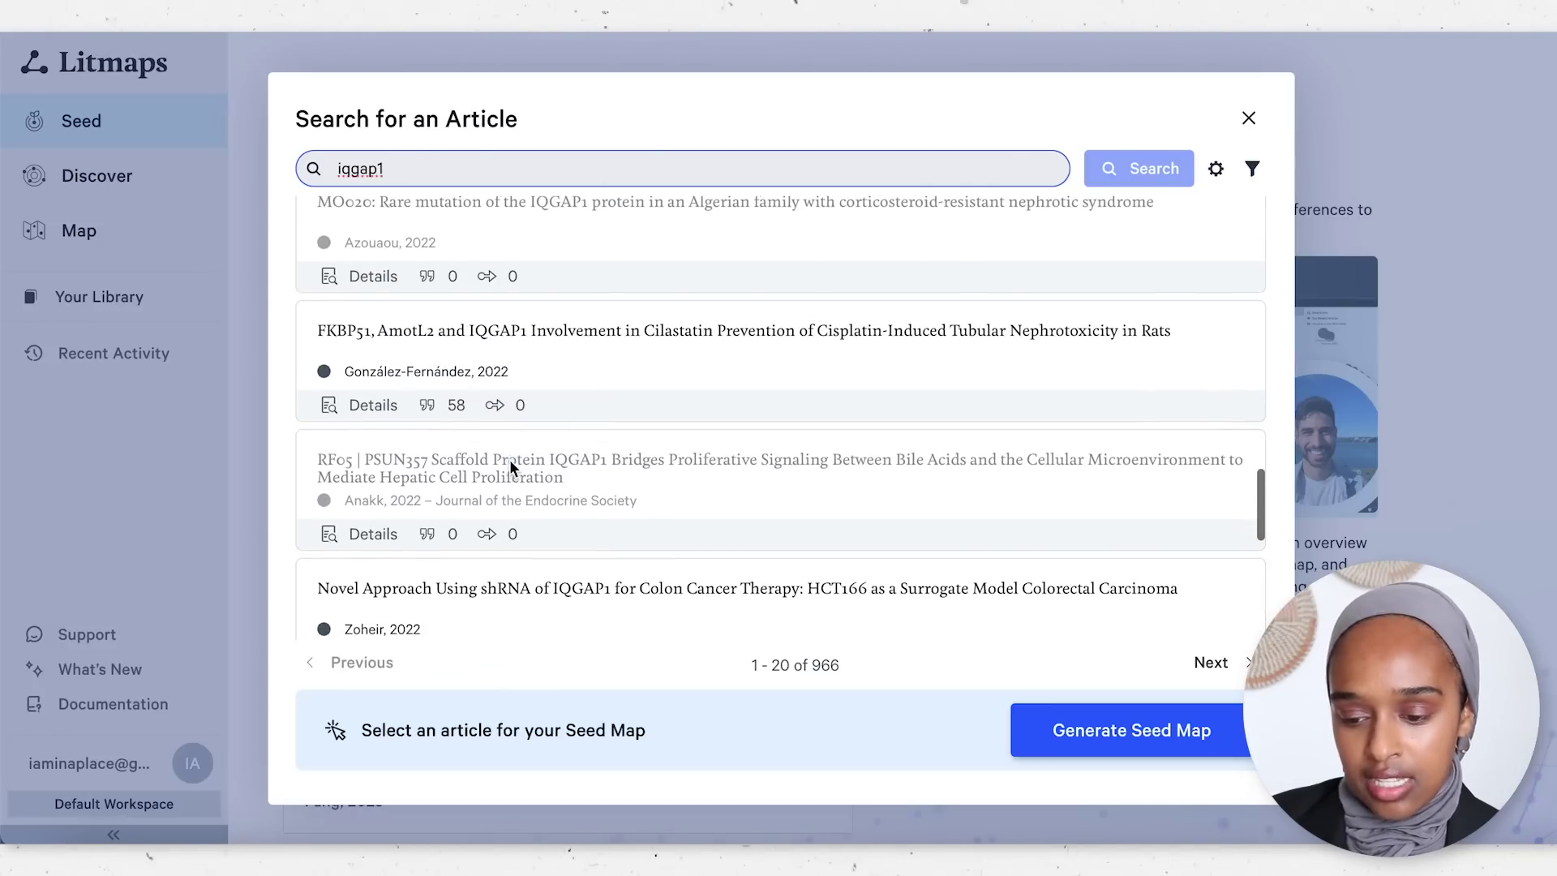
Step: Check the 2022 cilastatin nephrotoxicity article's details, then pick the IQGAP1-shRNA hepatic cancer article as seed
left_click(372, 407)
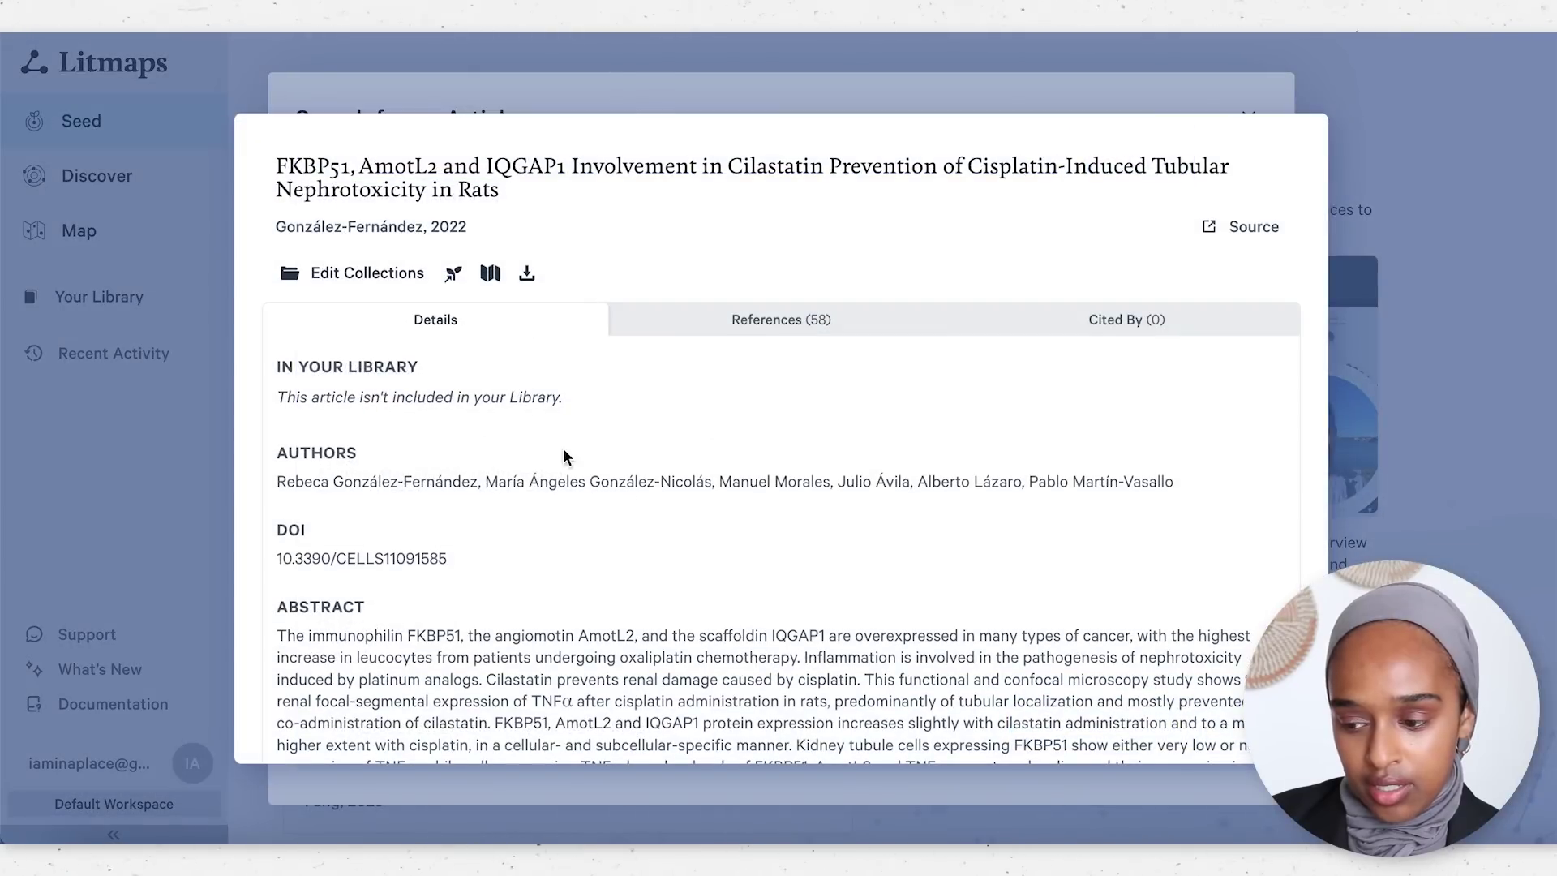
scroll(563, 455, "down", 1)
scroll(766, 324, "down", 1)
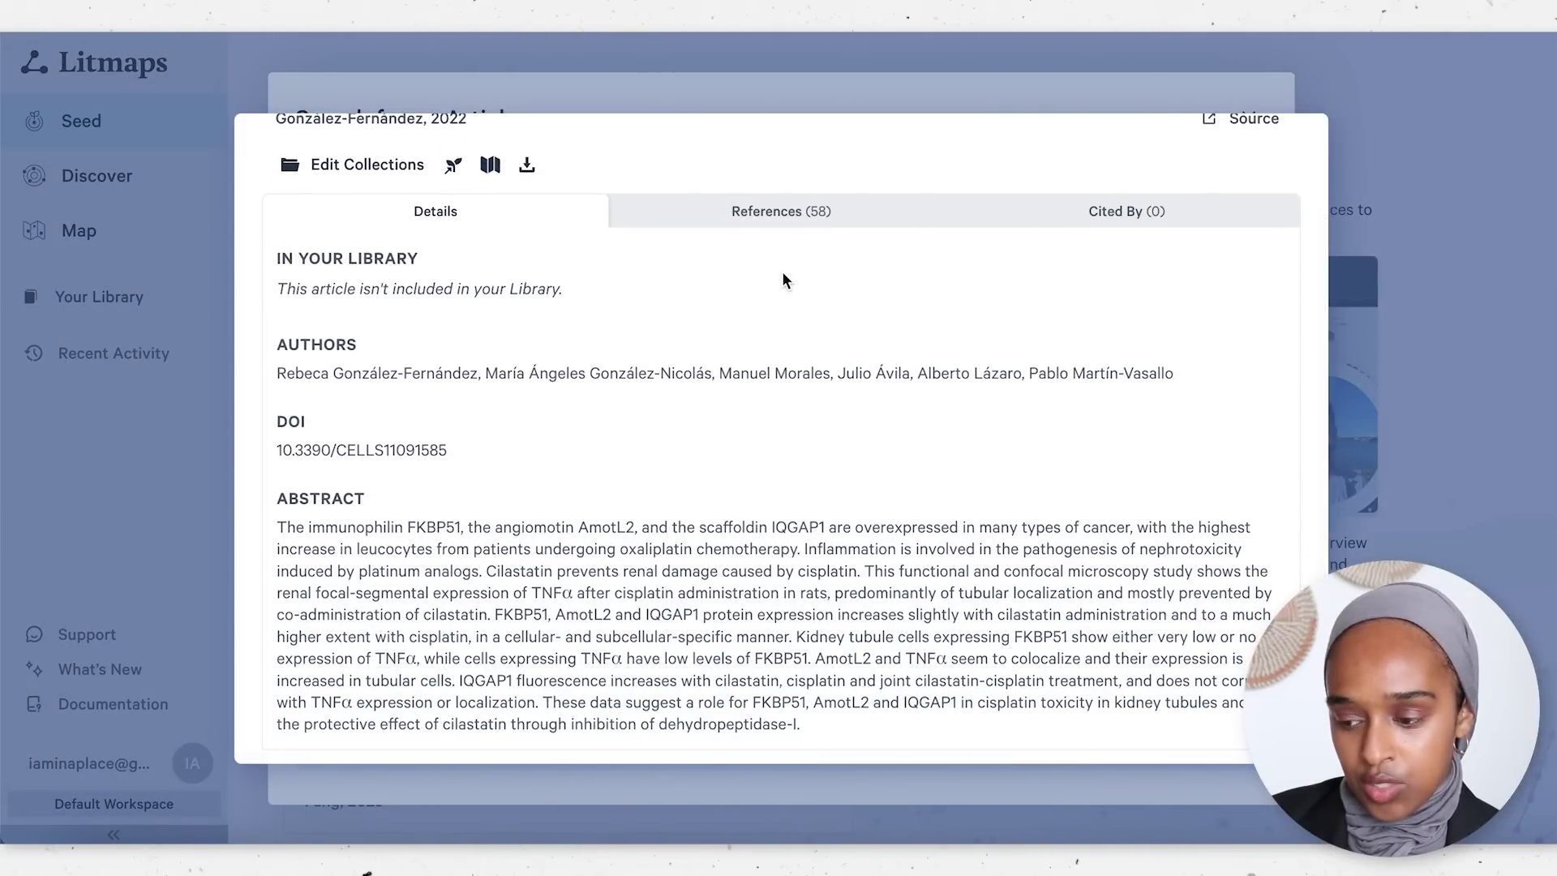
scroll(1158, 201, "up", 2)
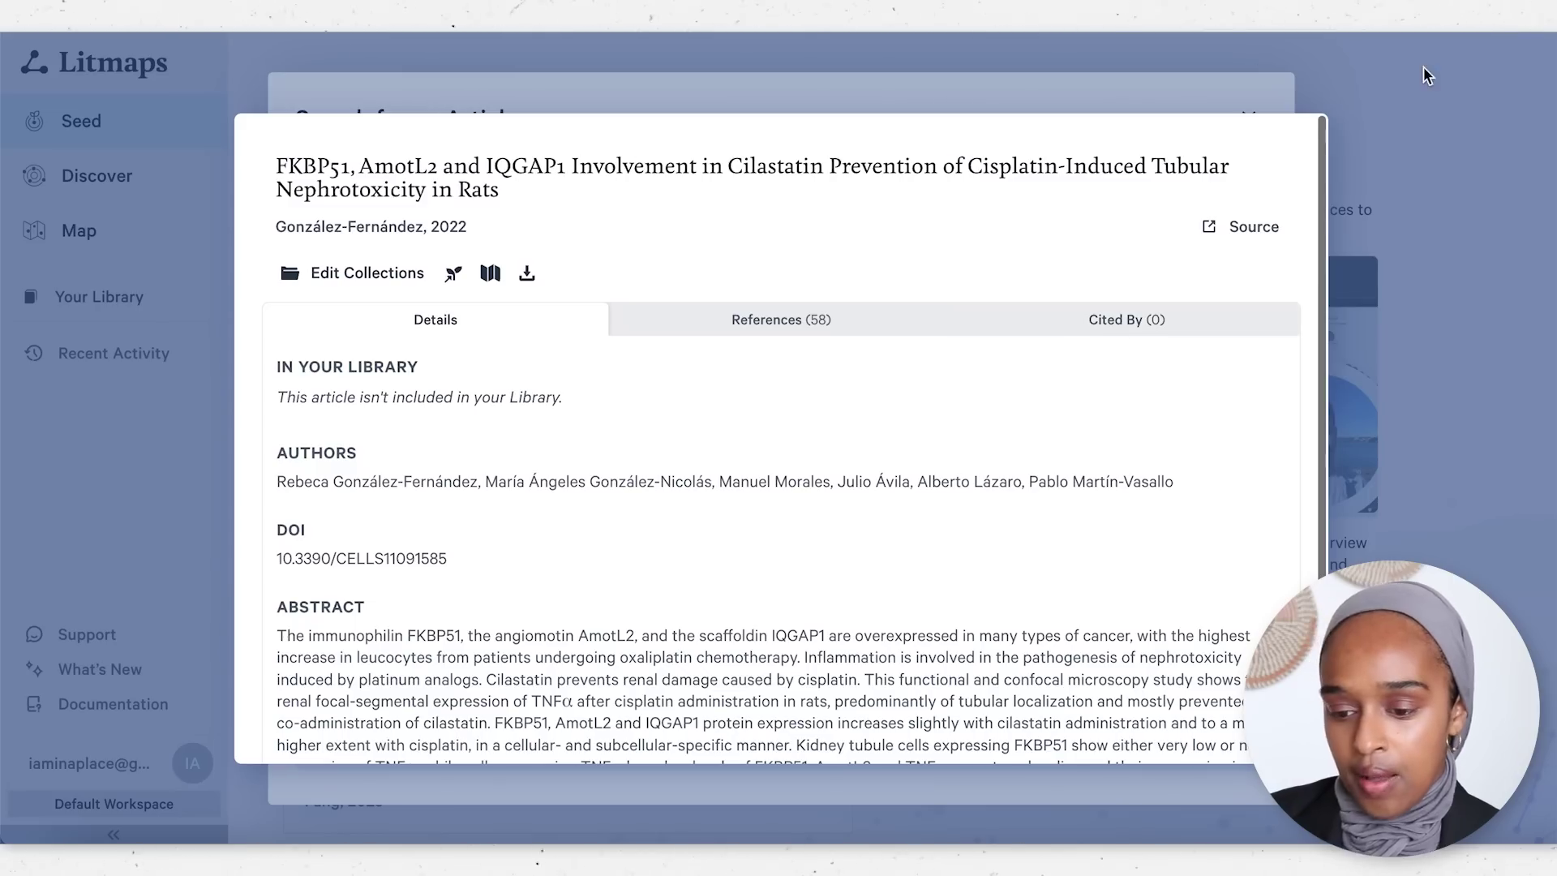
left_click(1386, 214)
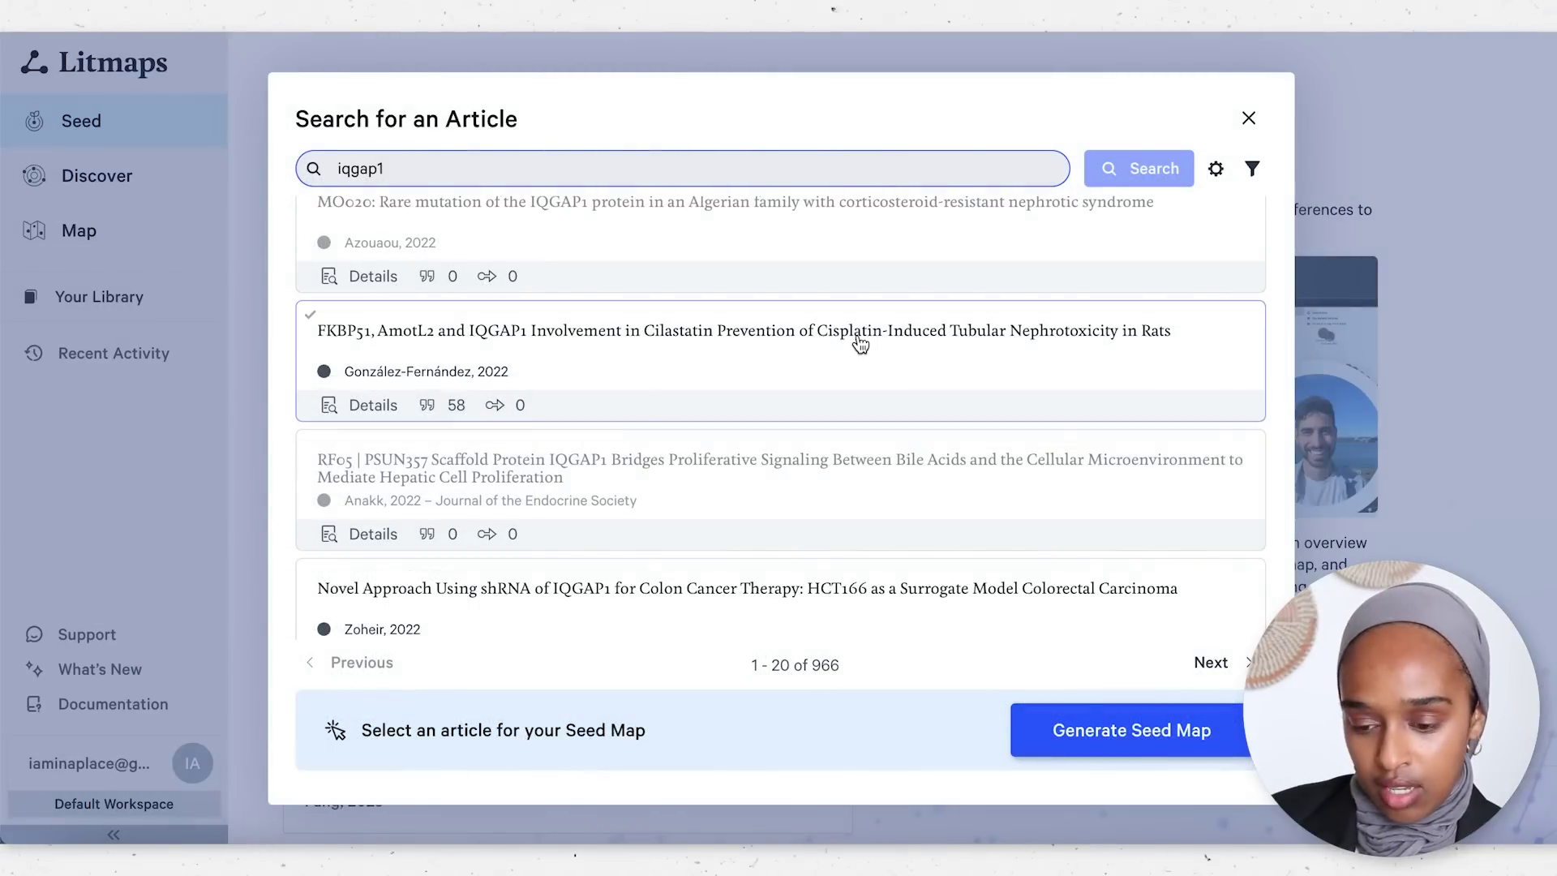
scroll(829, 481, "down", 4)
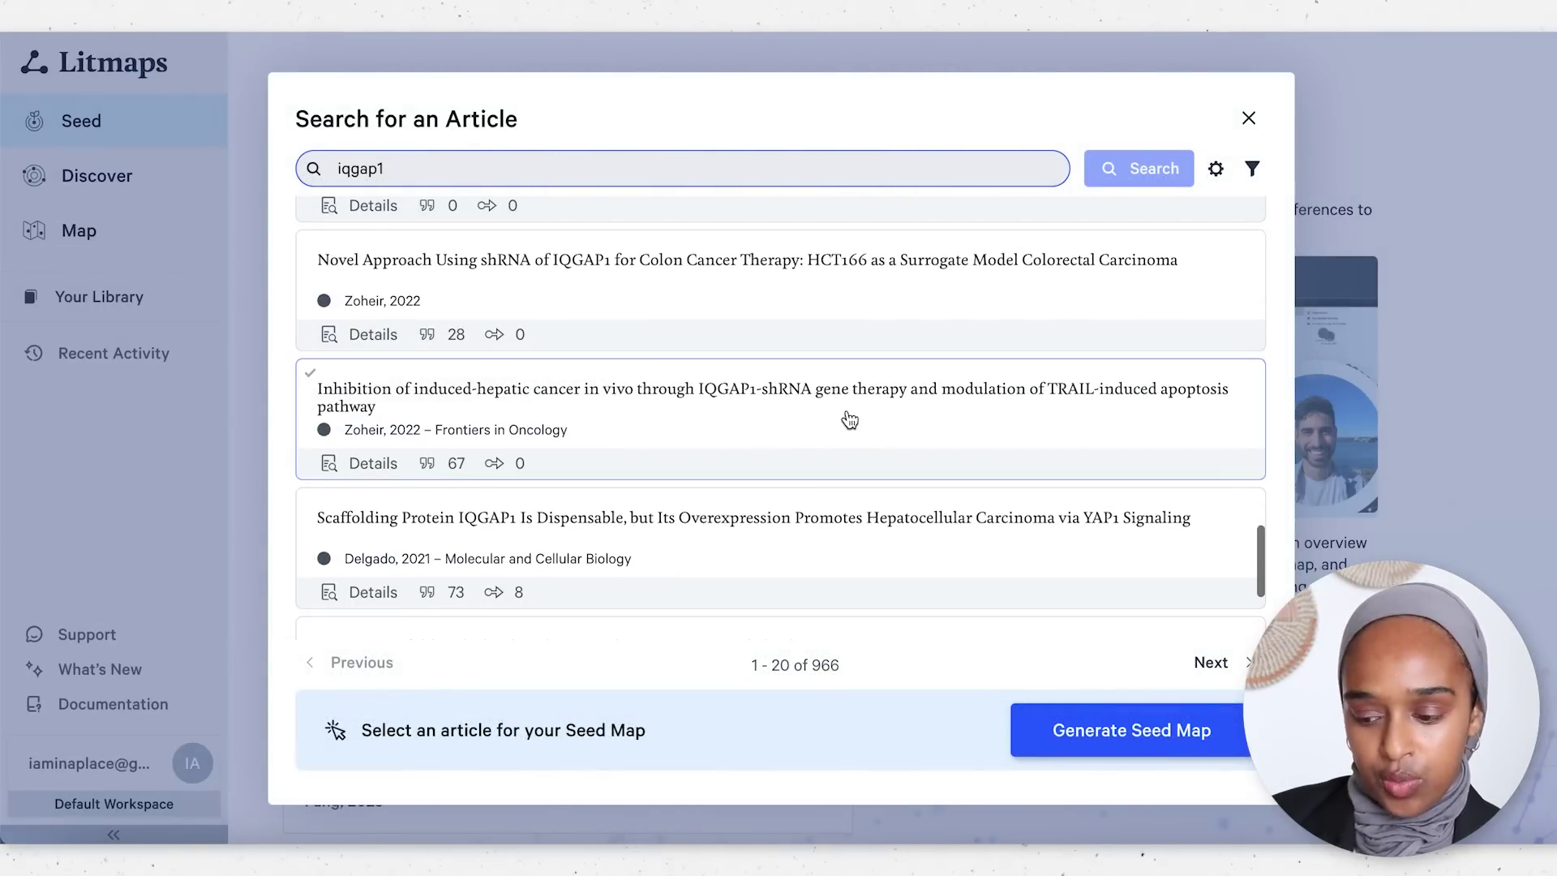
left_click(849, 419)
Step: Generate the seed map from the Zoheir 2022 IQGAP1-shRNA hepatic cancer article
left_click(1151, 734)
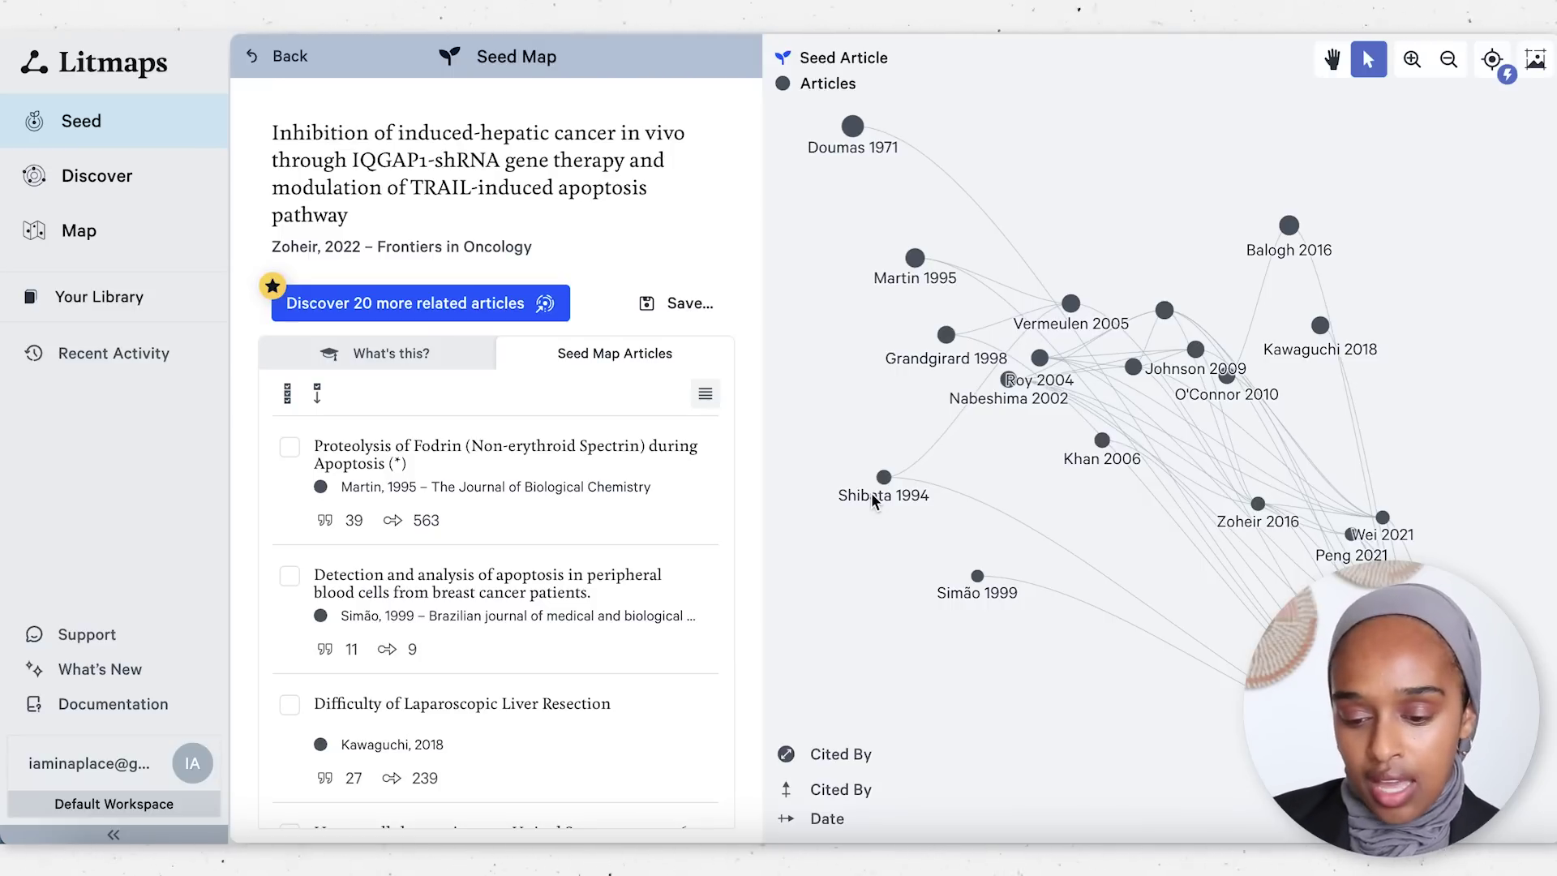
Step: Open Litmaps Support and read through the guide on finding research gaps
left_click(116, 639)
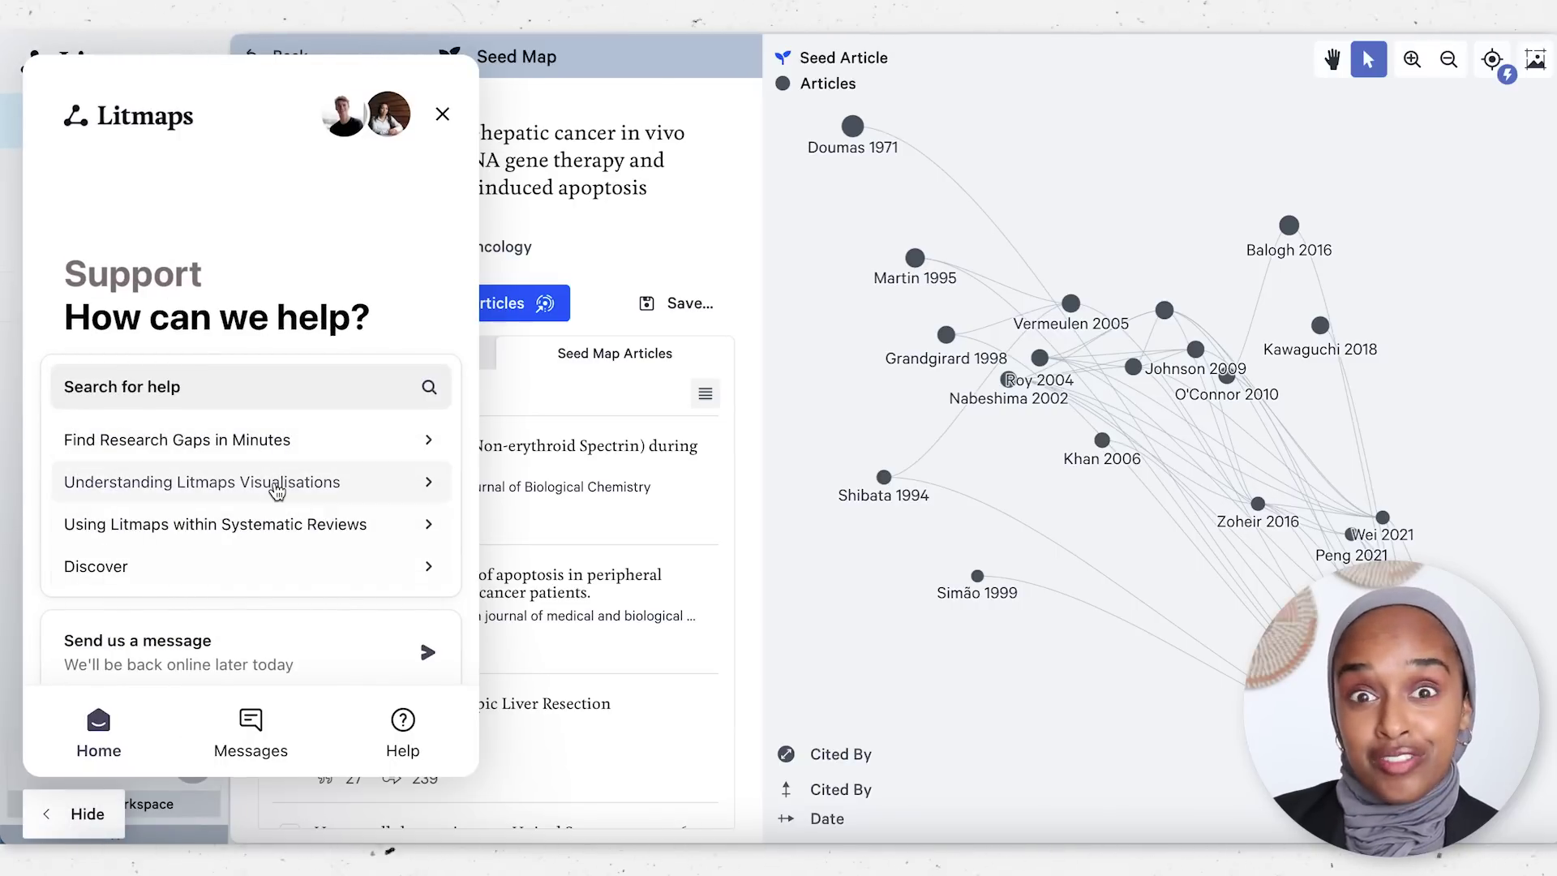
left_click(300, 447)
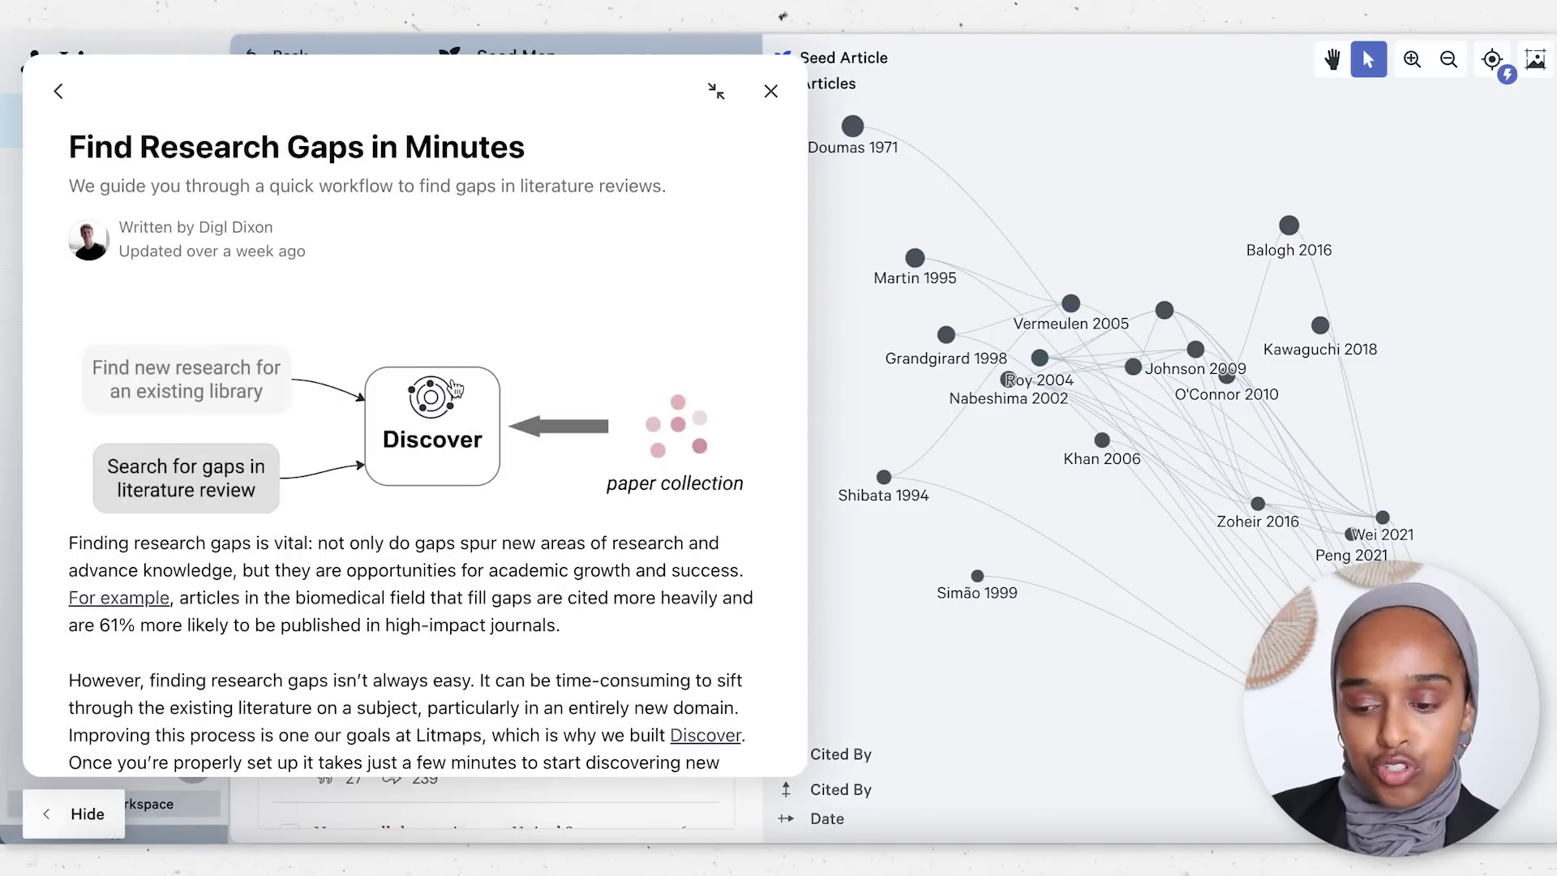
scroll(456, 389, "down", 7)
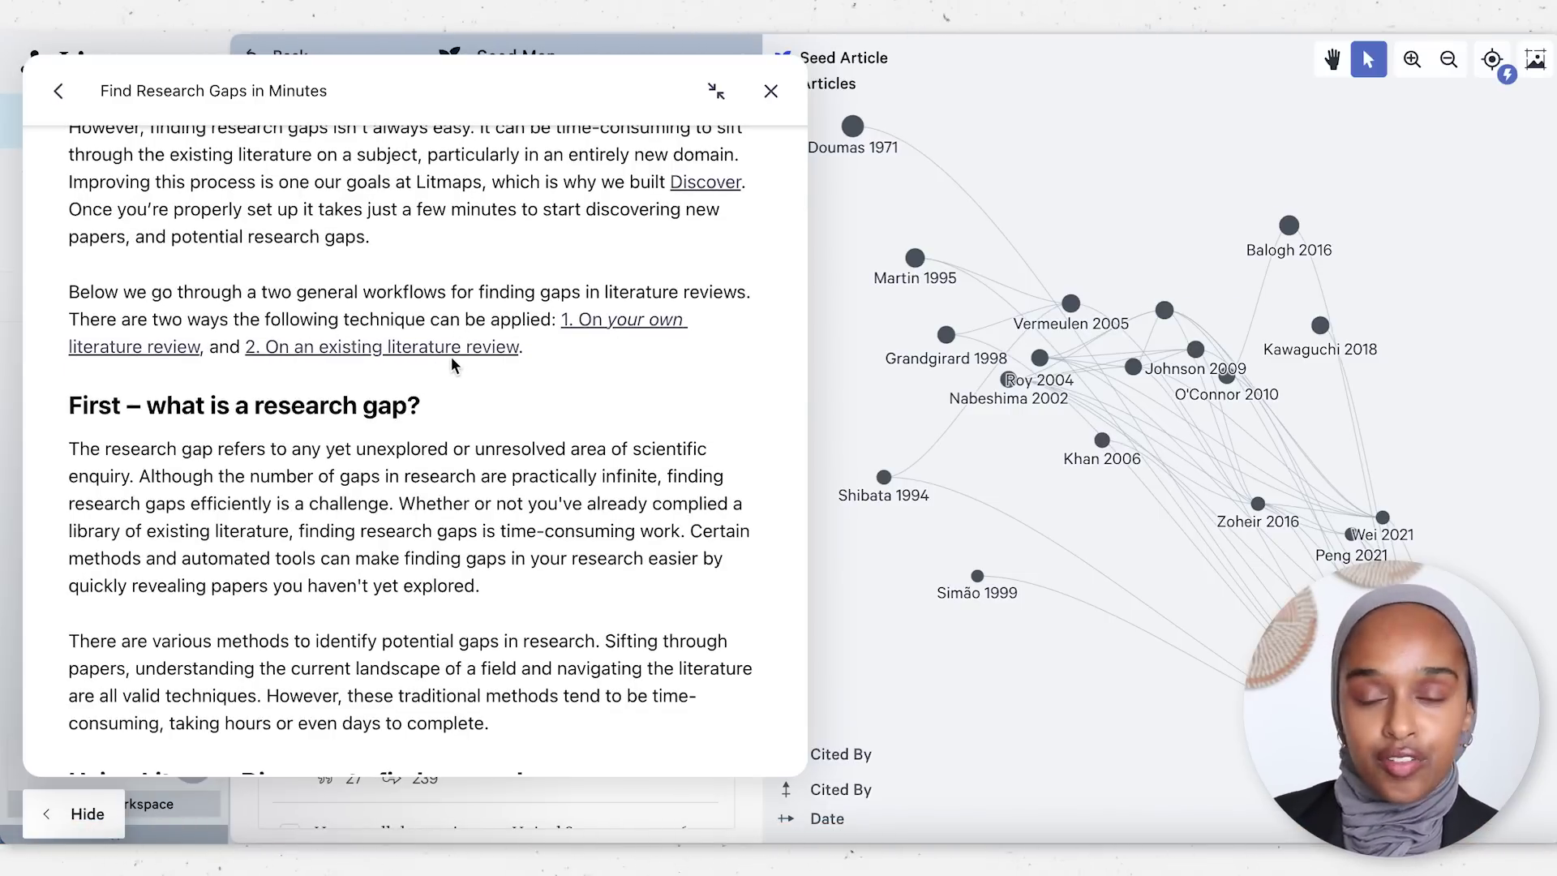
scroll(477, 451, "down", 9)
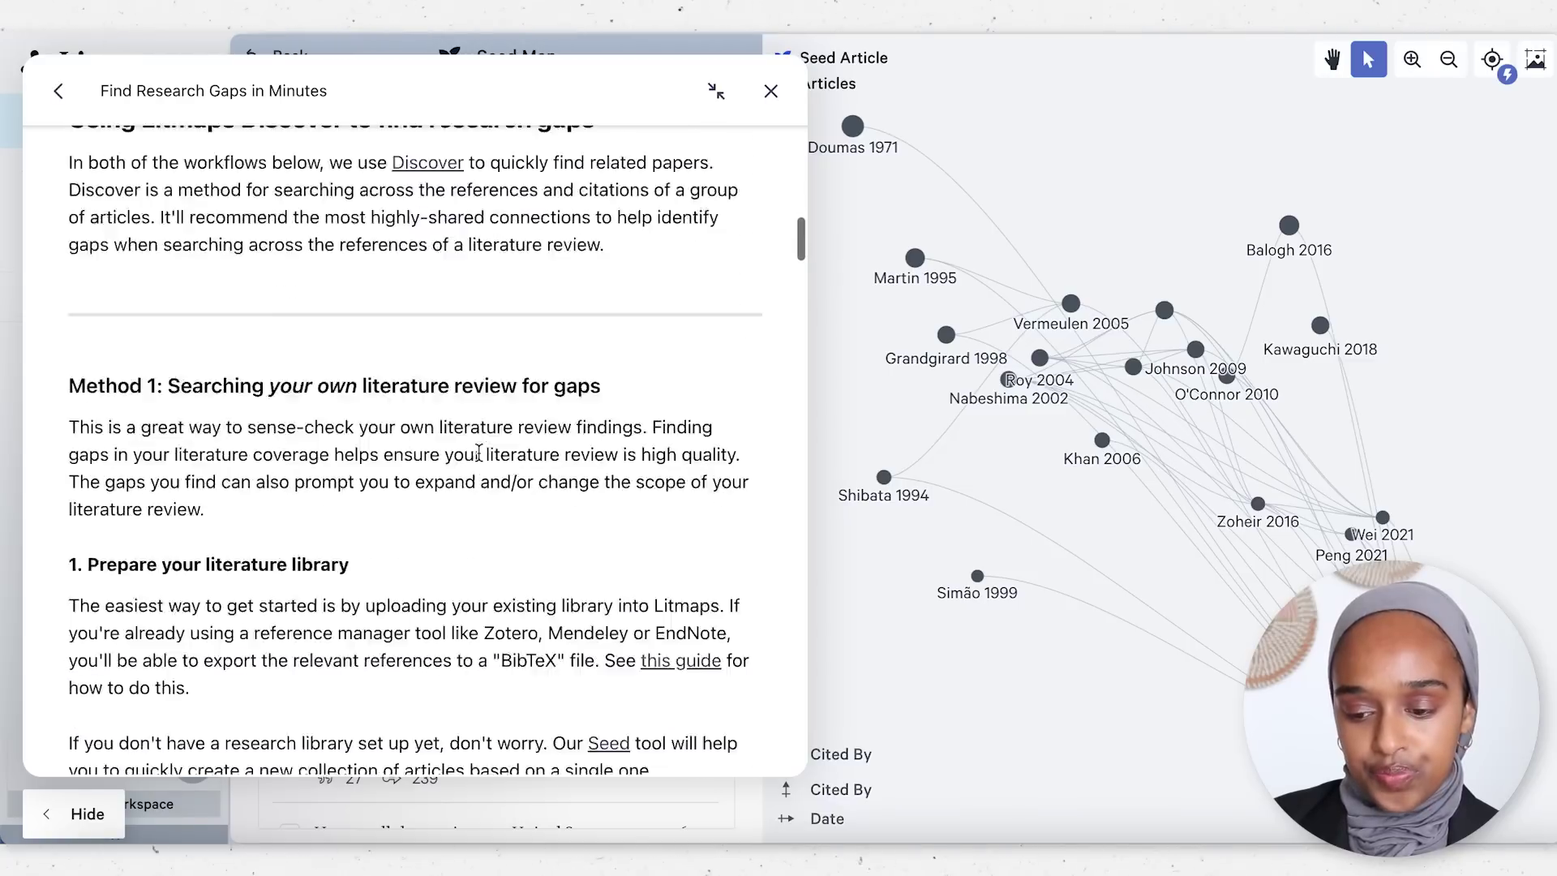
scroll(480, 453, "down", 15)
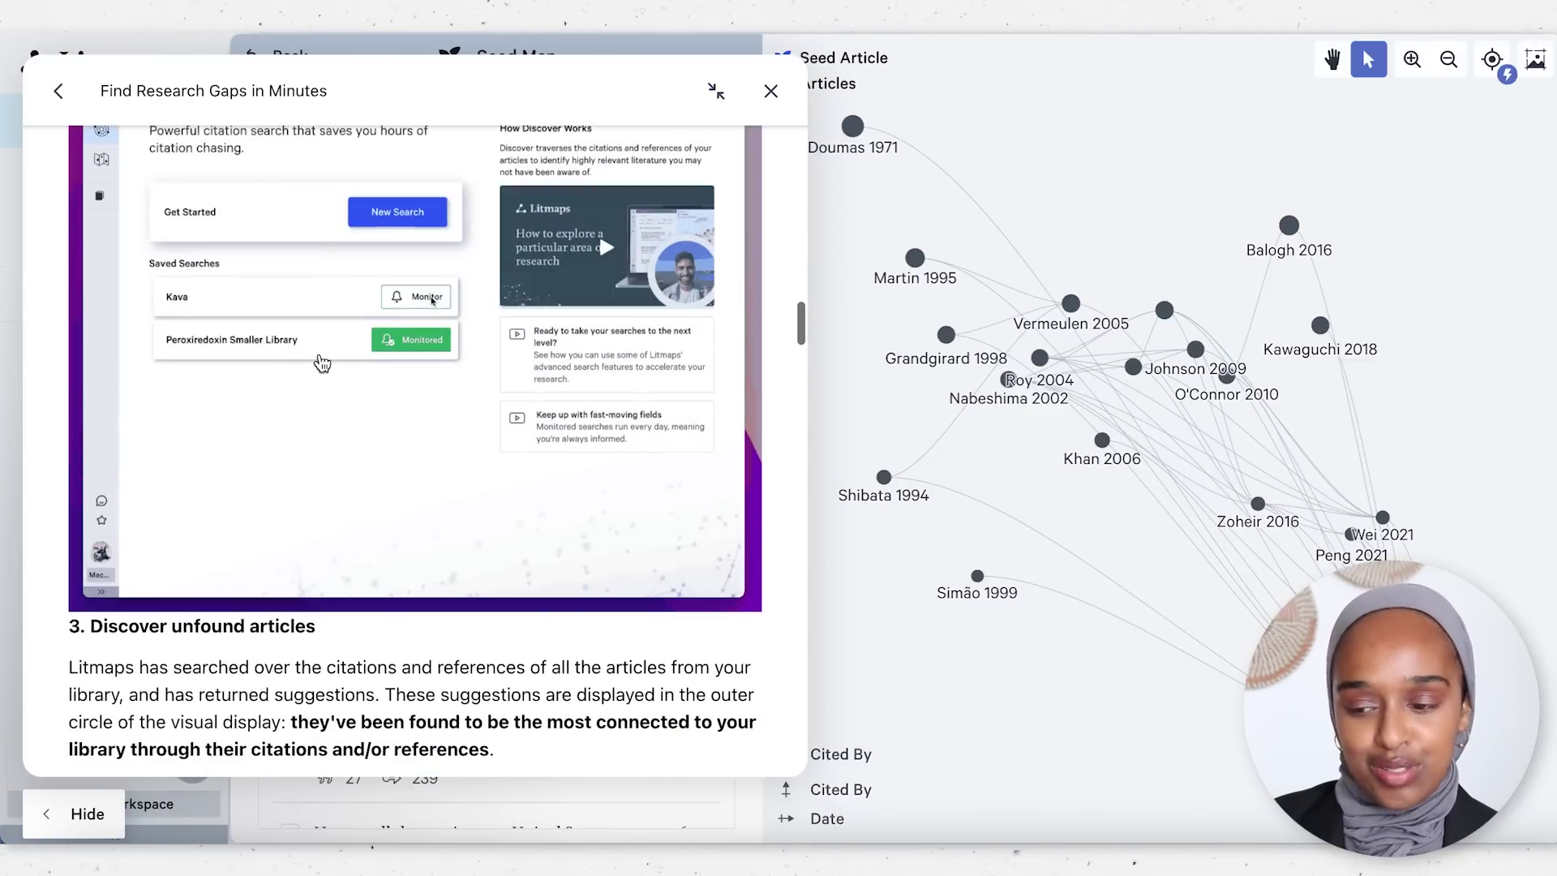
scroll(320, 362, "down", 4)
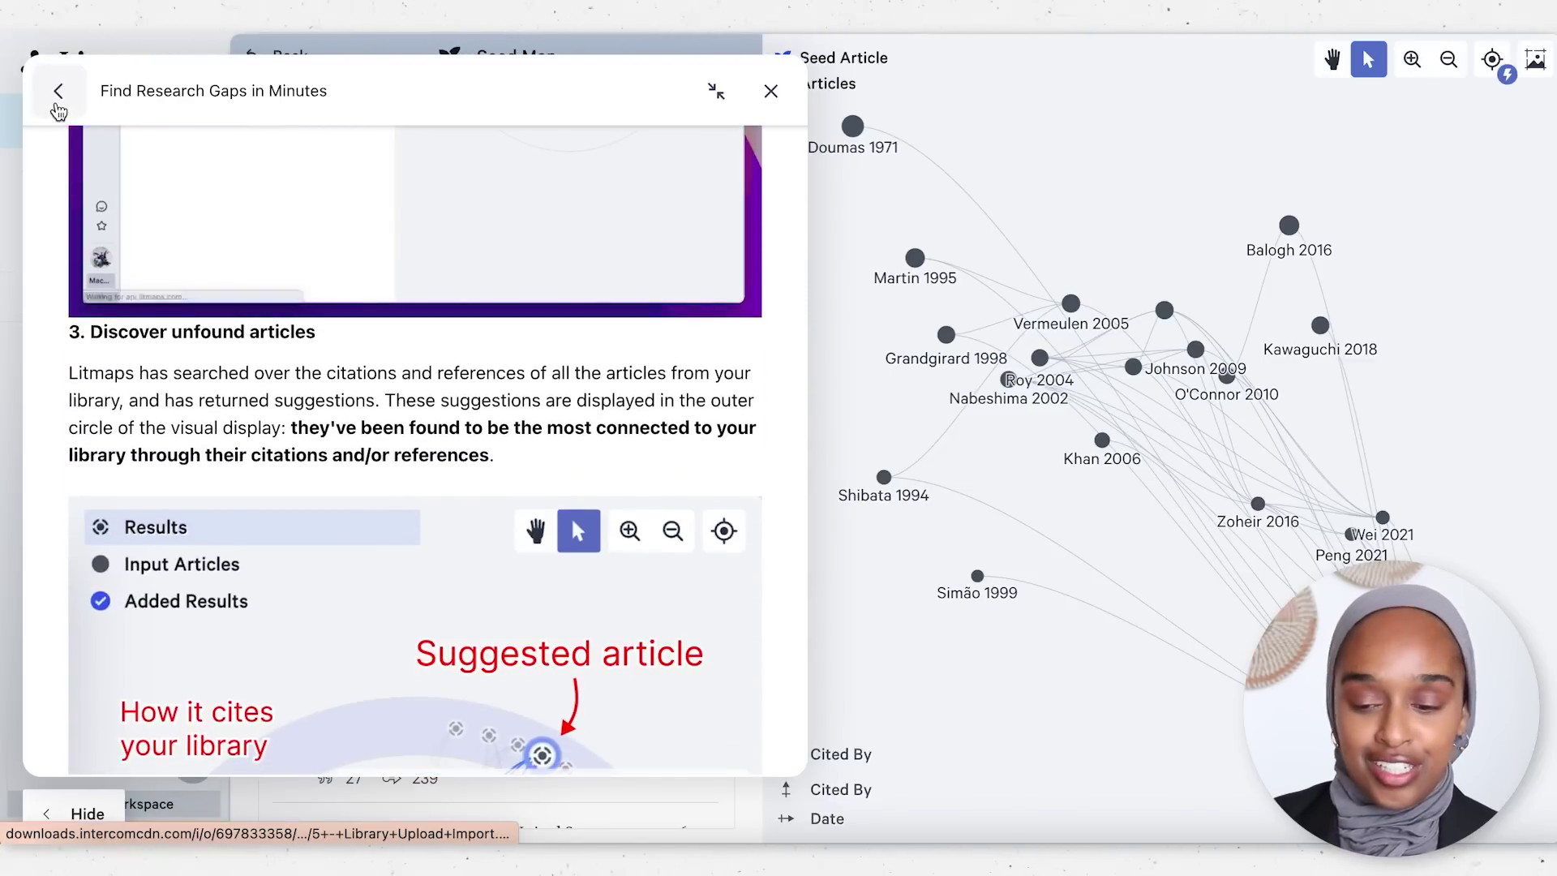
left_click(57, 105)
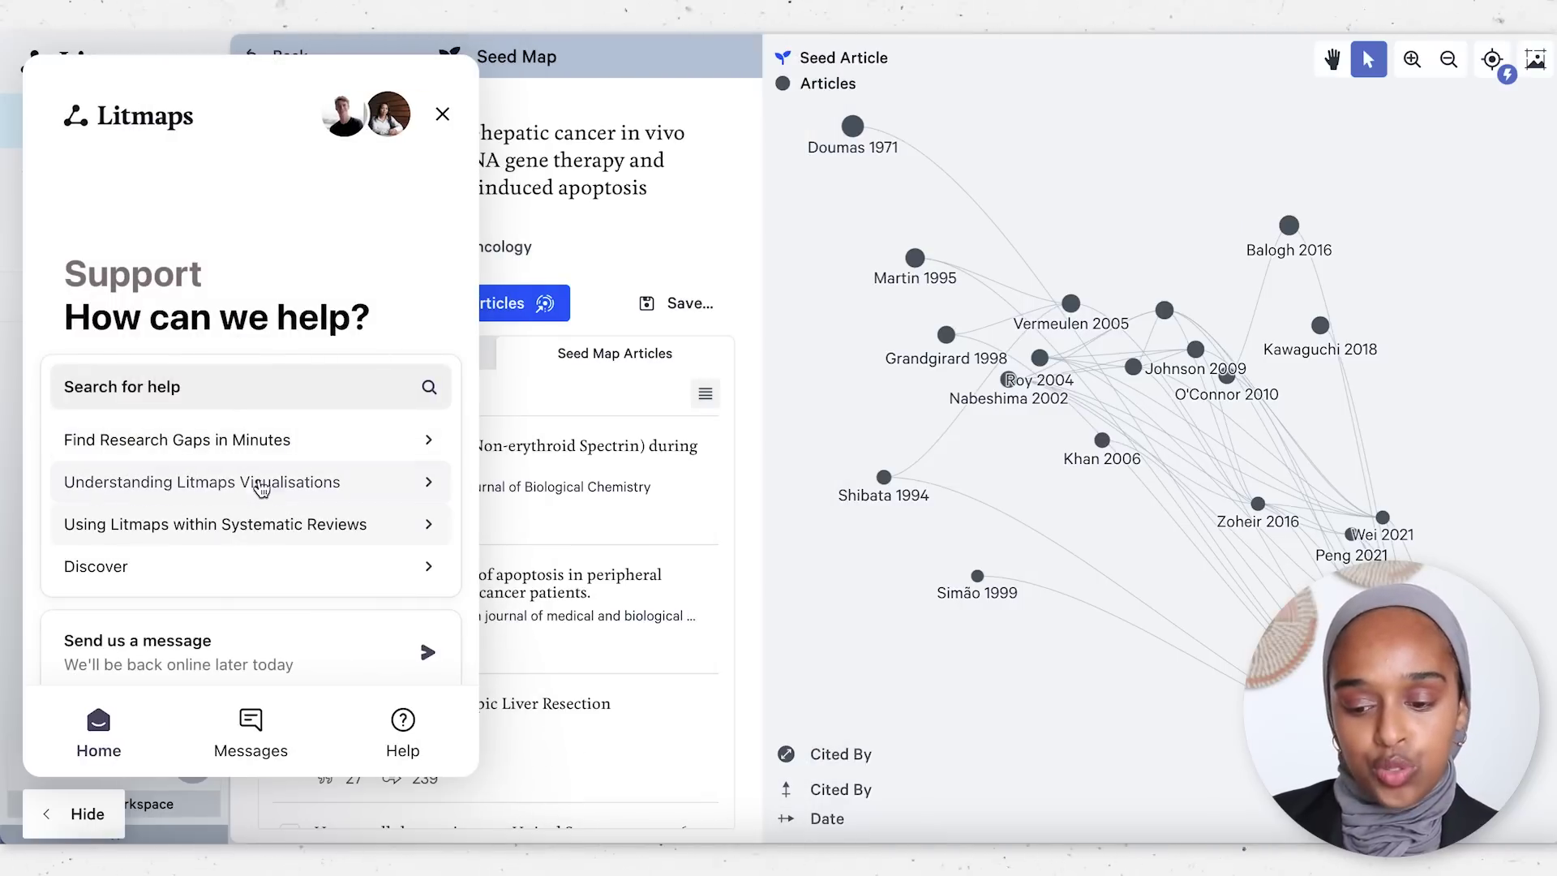
Step: Read the visualisations and systematic reviews guides, ending on the Support help home
left_click(270, 494)
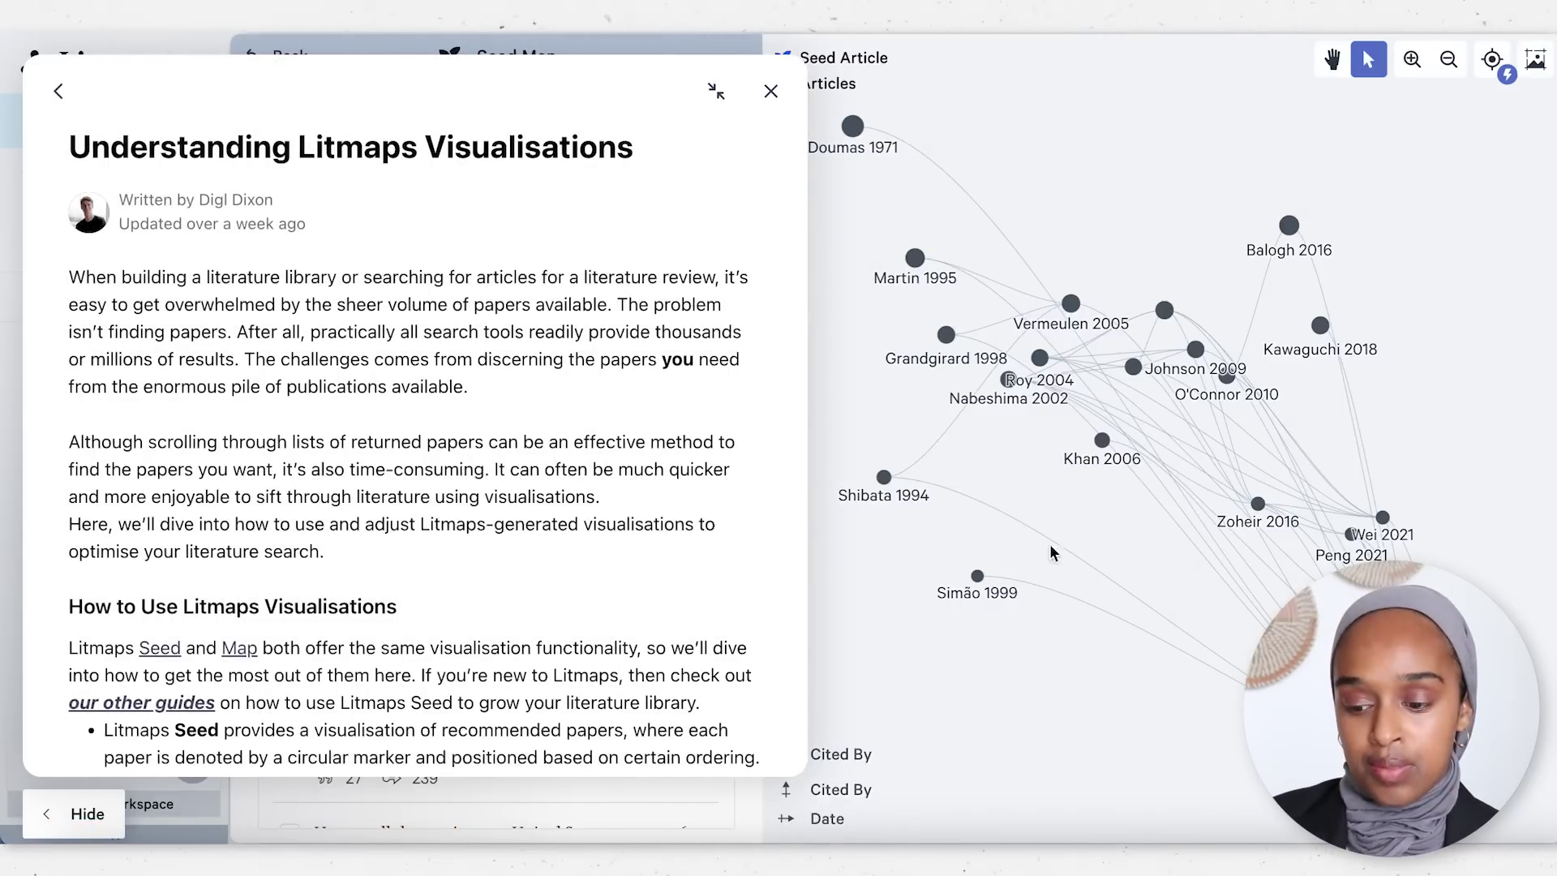
scroll(599, 528, "down", 12)
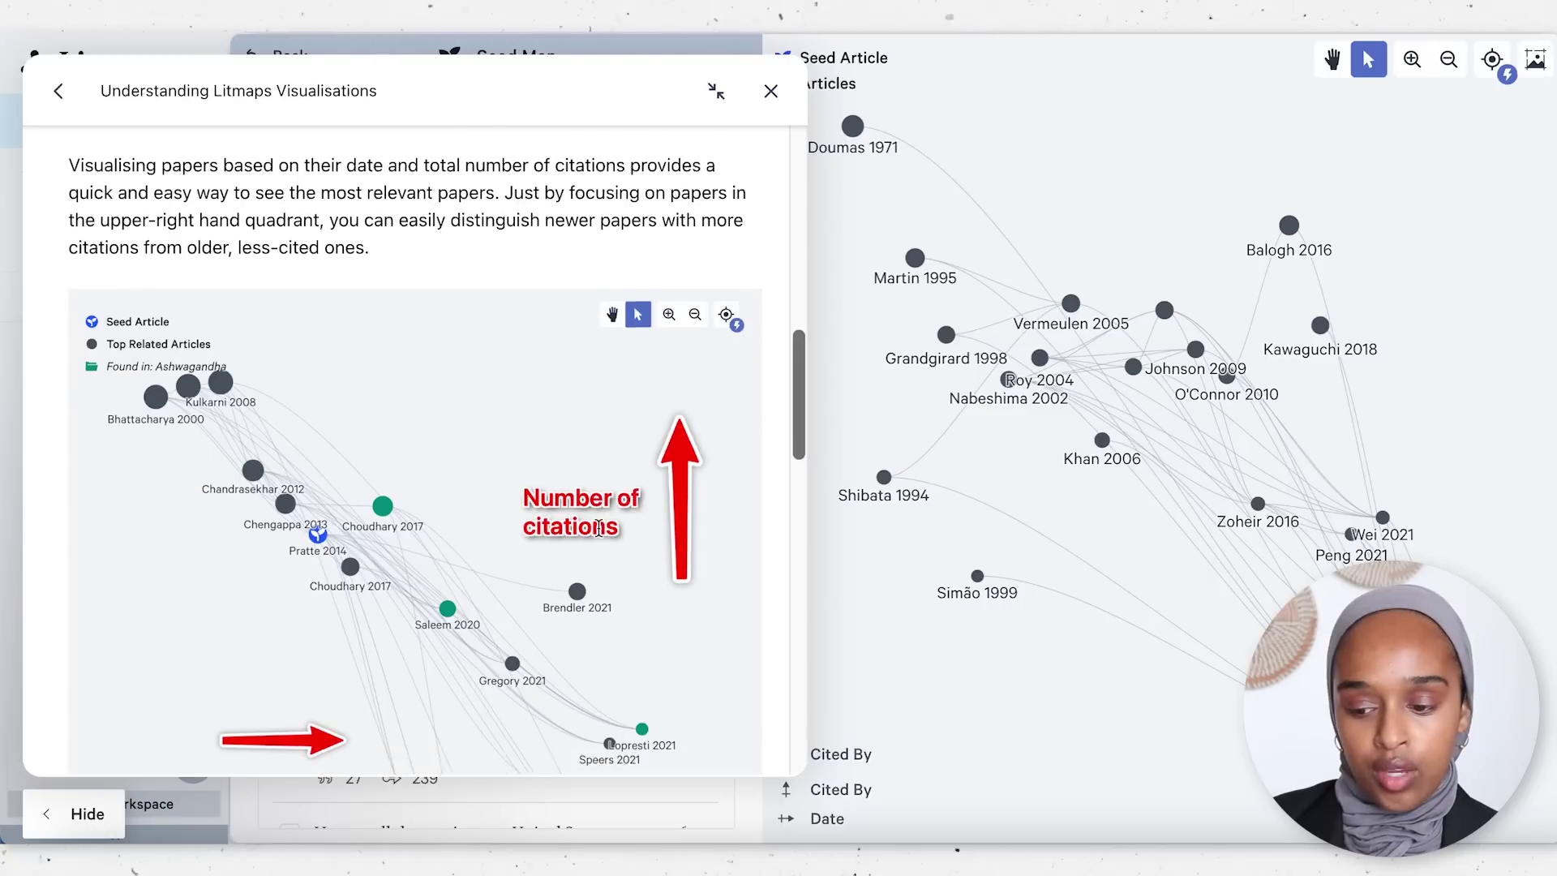
scroll(623, 452, "down", 1)
scroll(592, 527, "down", 1)
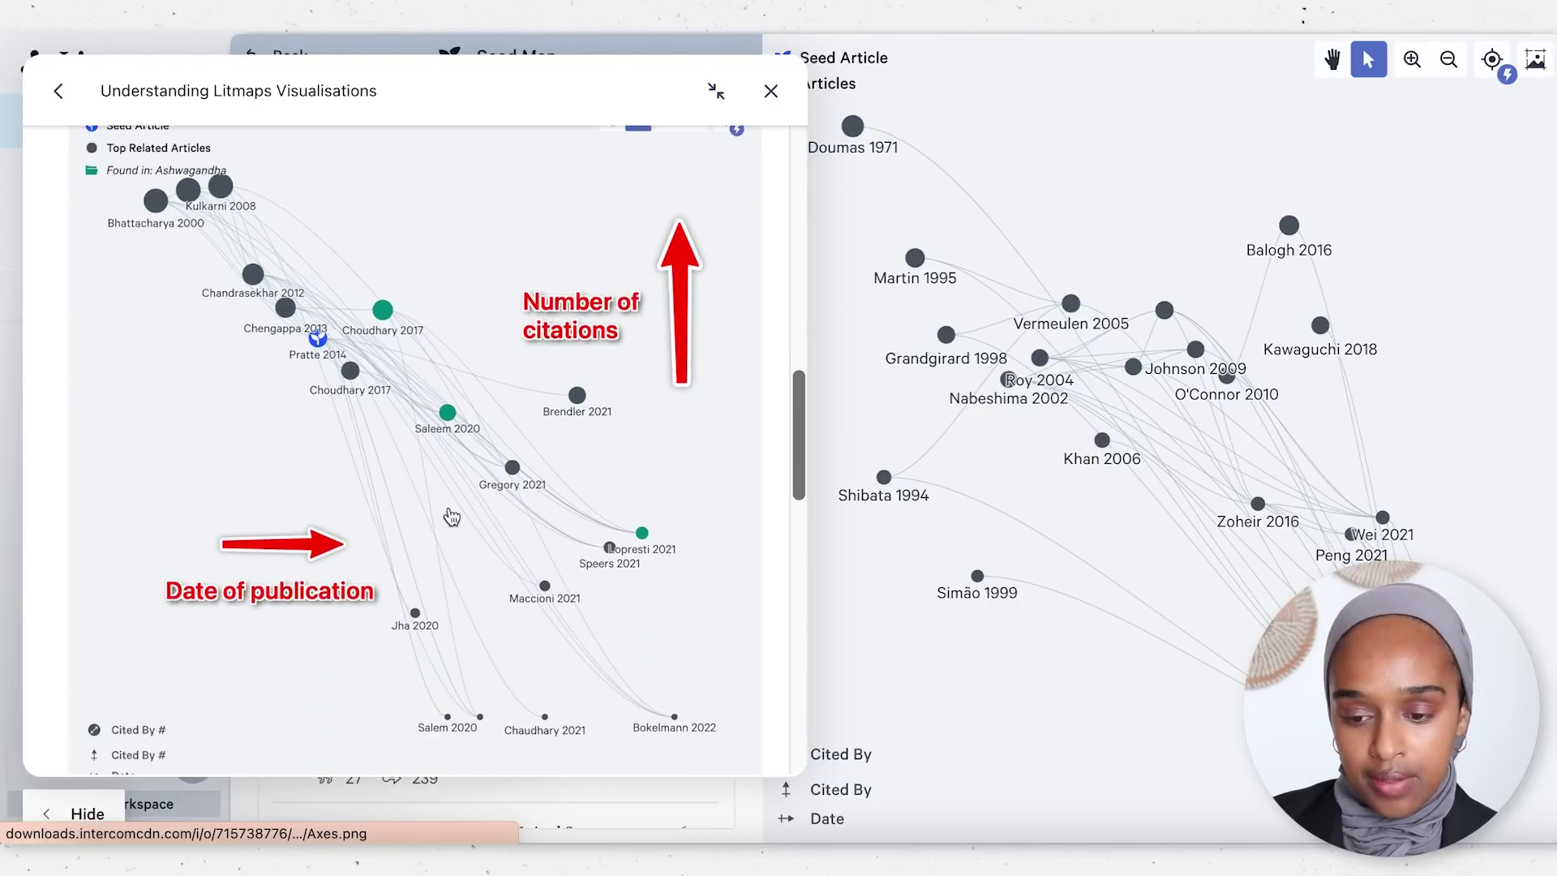
left_click(59, 91)
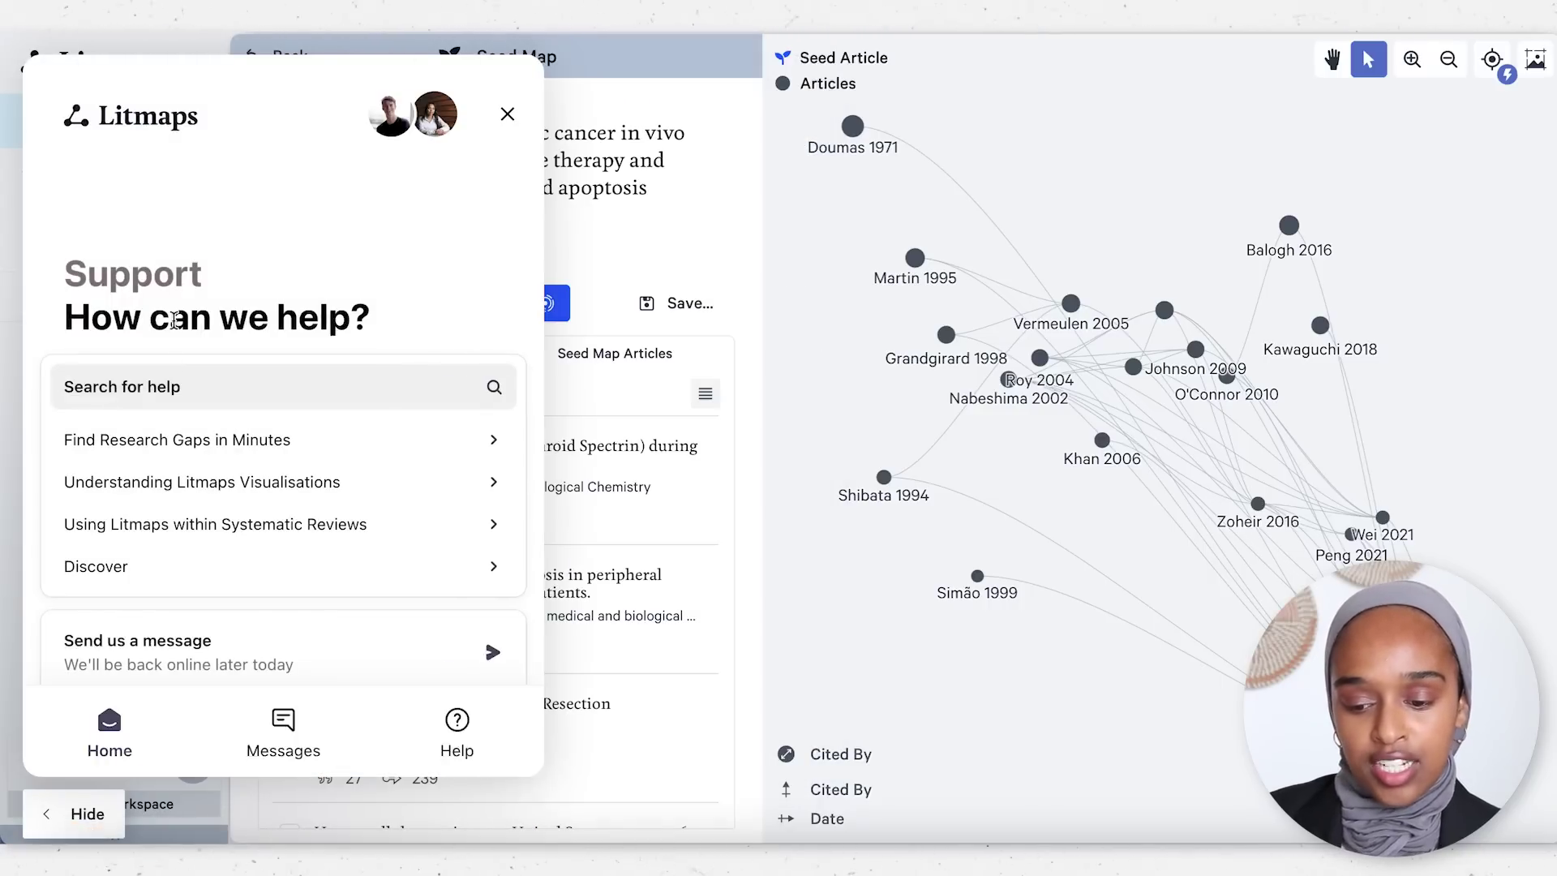
left_click(267, 536)
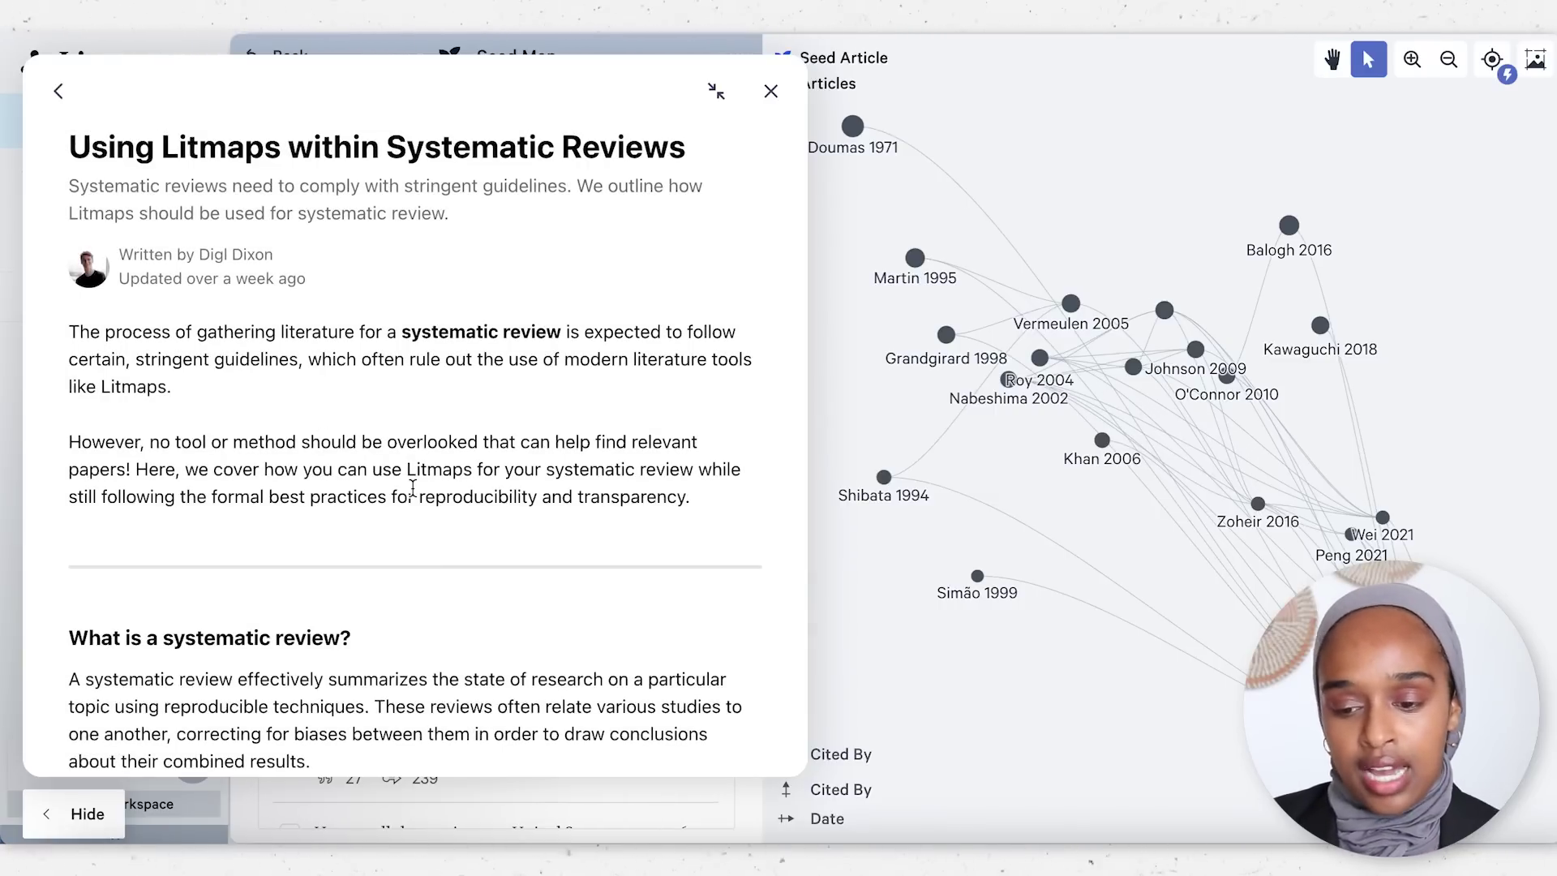
left_click(57, 91)
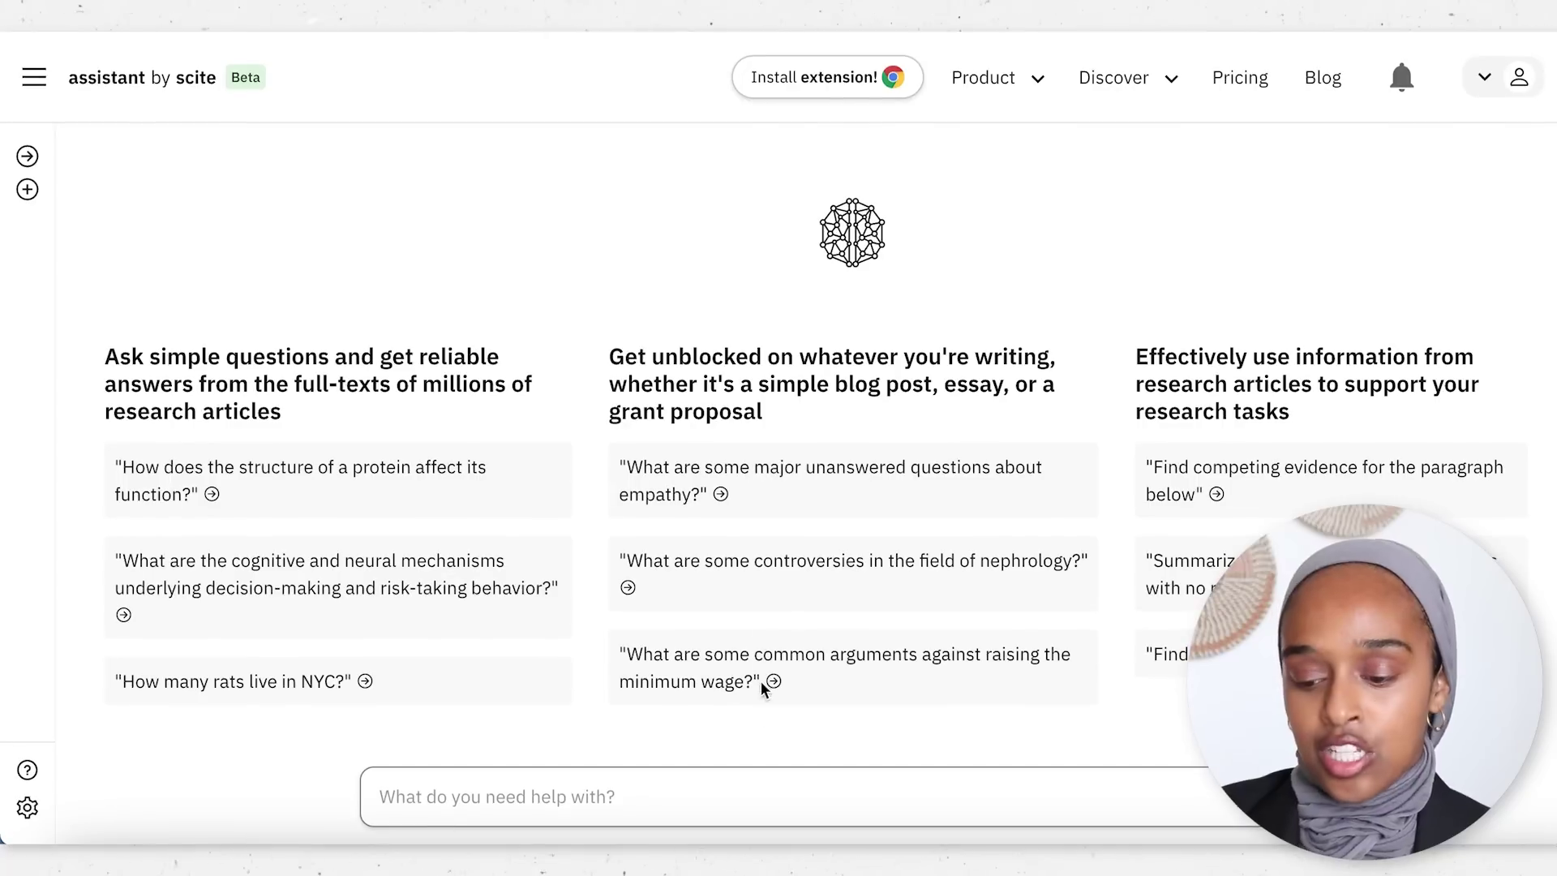
Step: Ask scite Assistant whether there is a knowledge gap about how the cell cortex is nucleated
type("is there a gap in knowledge about how the cell cortex is nucleated?")
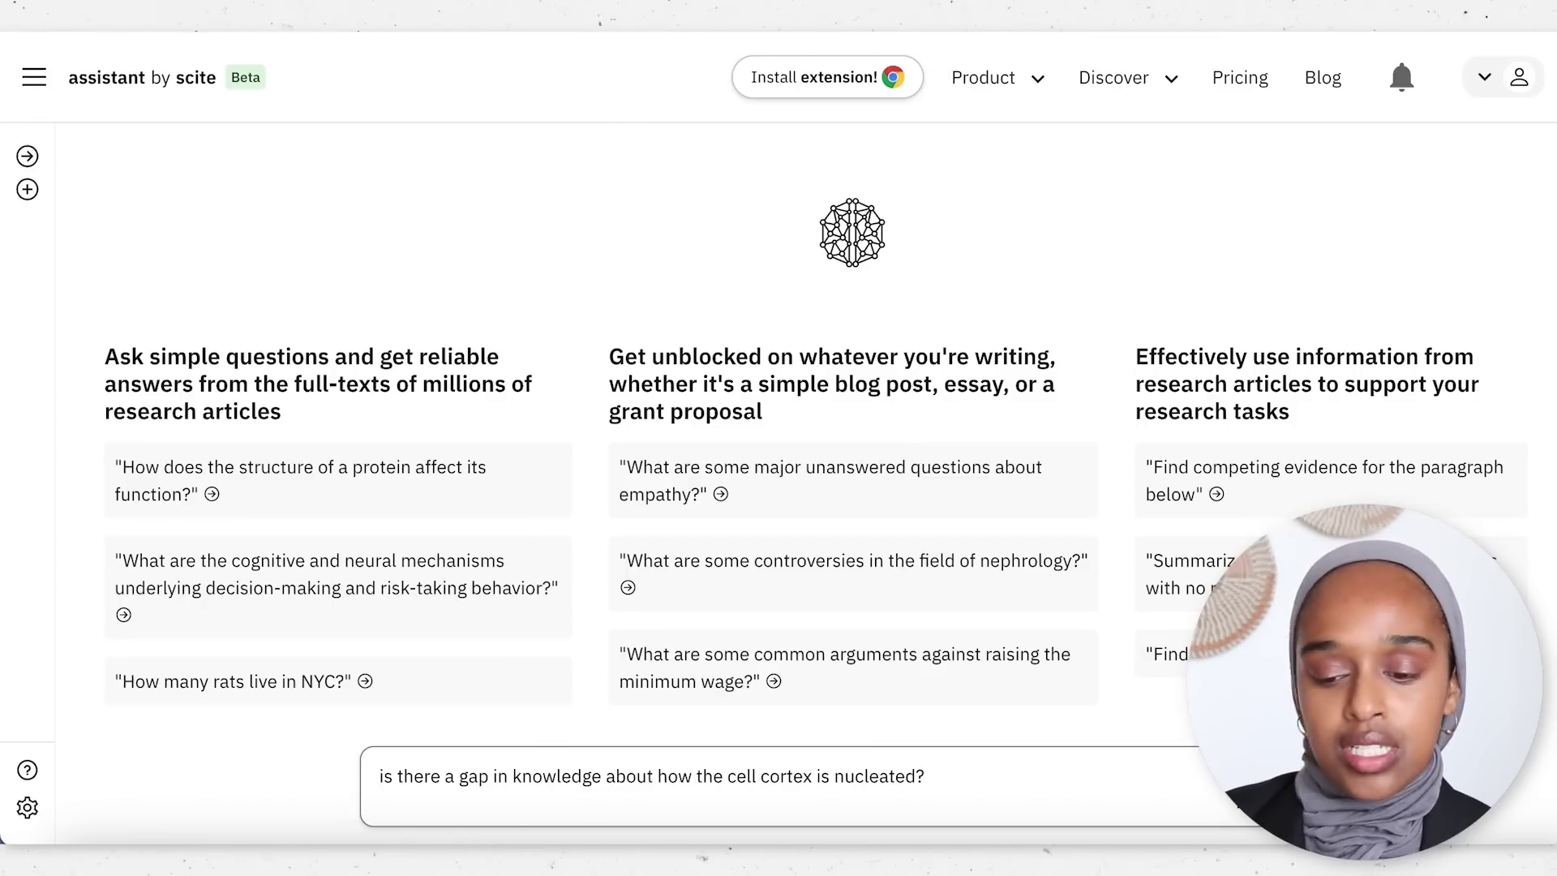
key("Return")
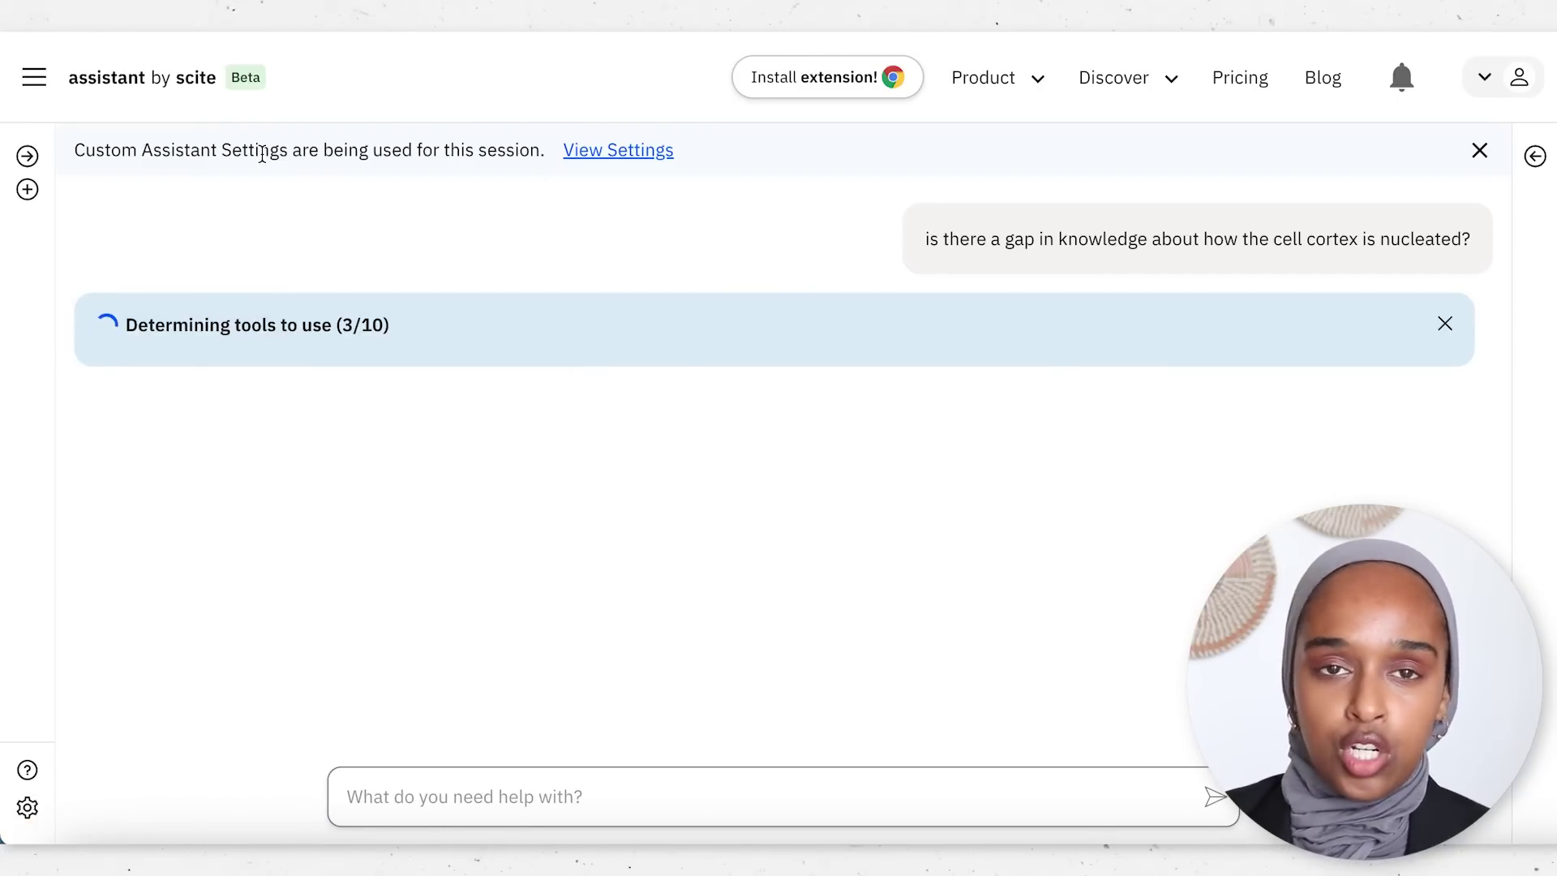
Step: Inspect the Journals and Publication Types filter options in Assistant Settings
left_click(618, 151)
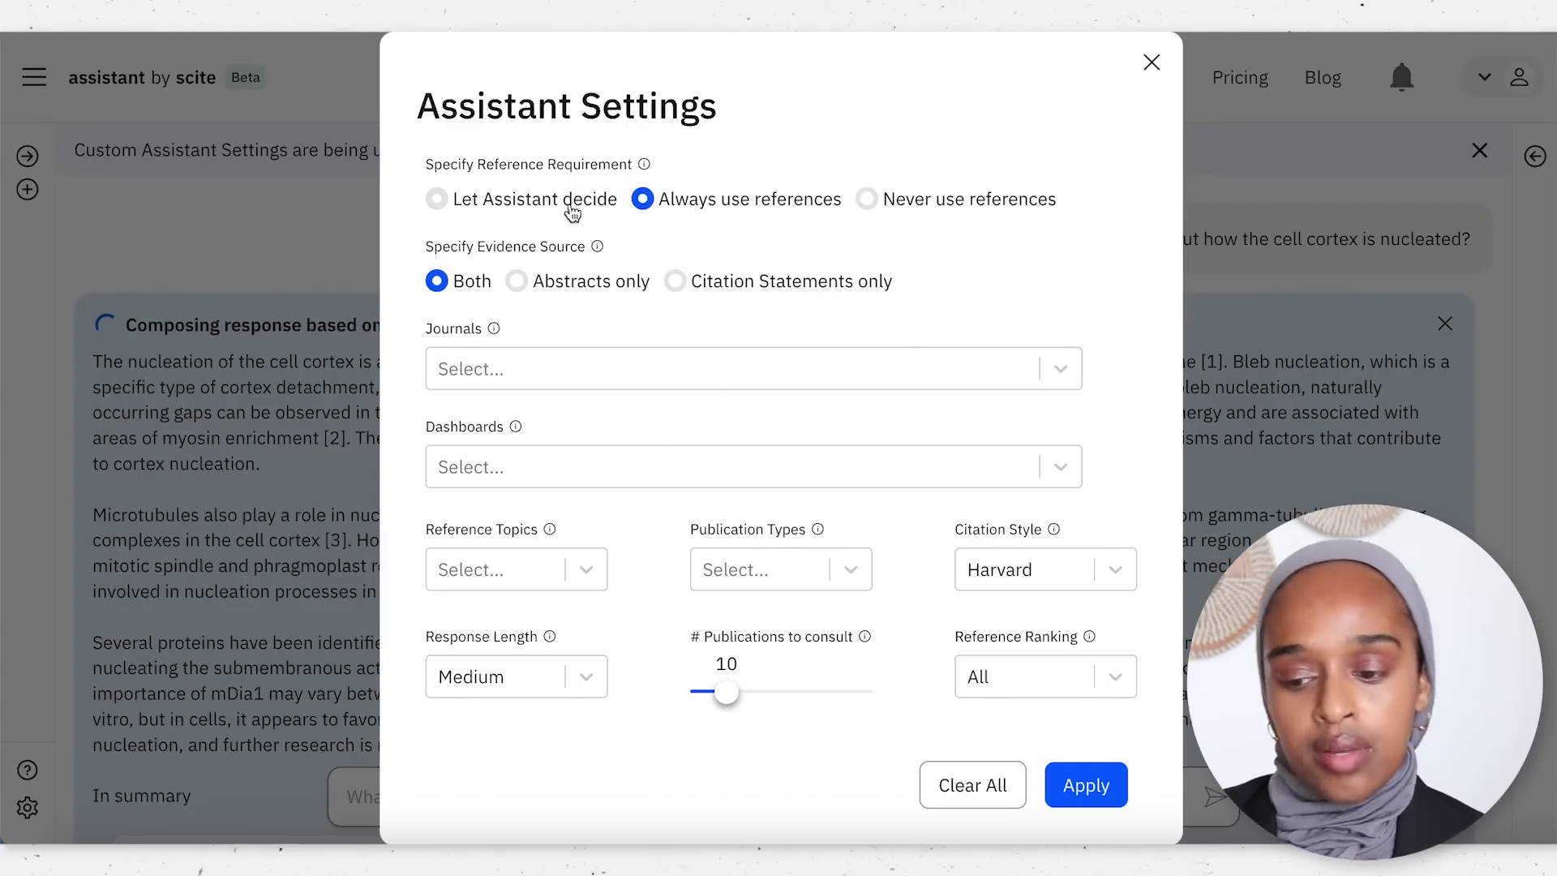
left_click(602, 369)
scroll(852, 365, "down", 1)
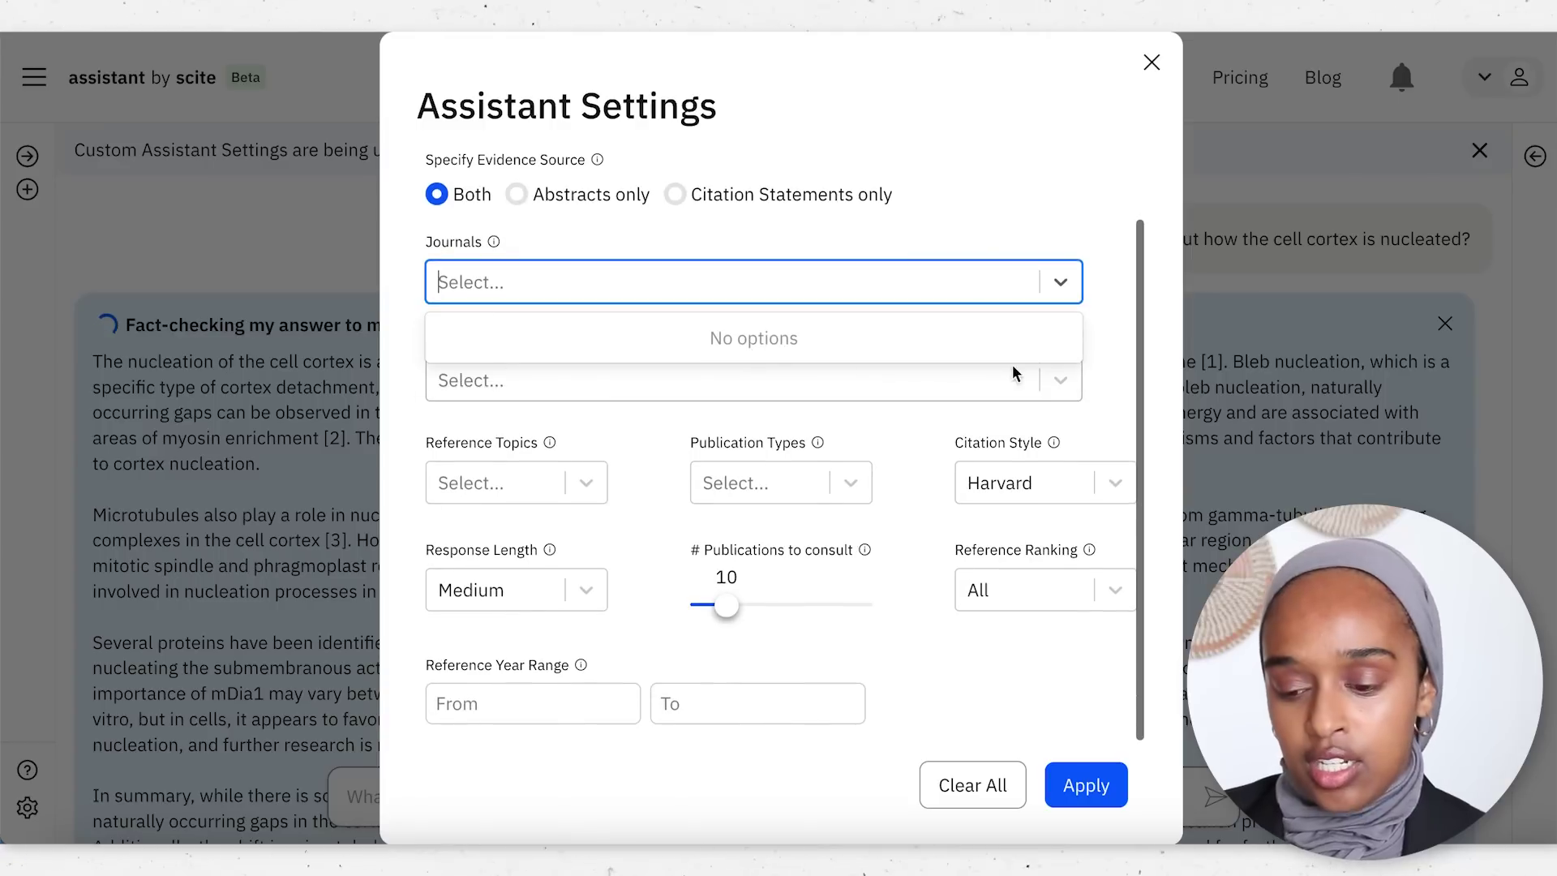
left_click(892, 450)
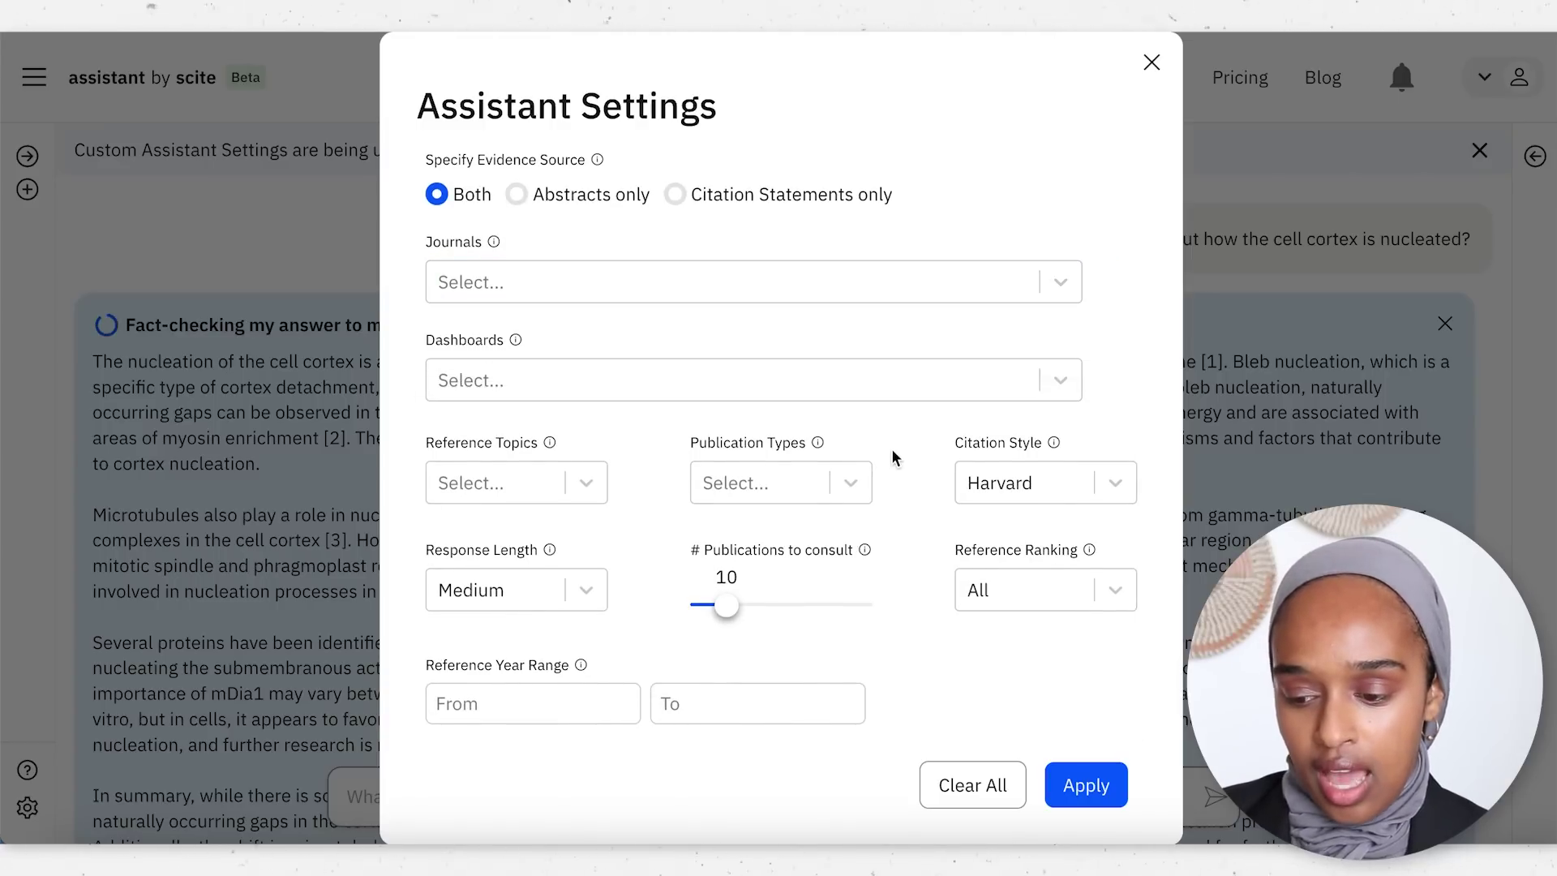
left_click(862, 478)
left_click(915, 484)
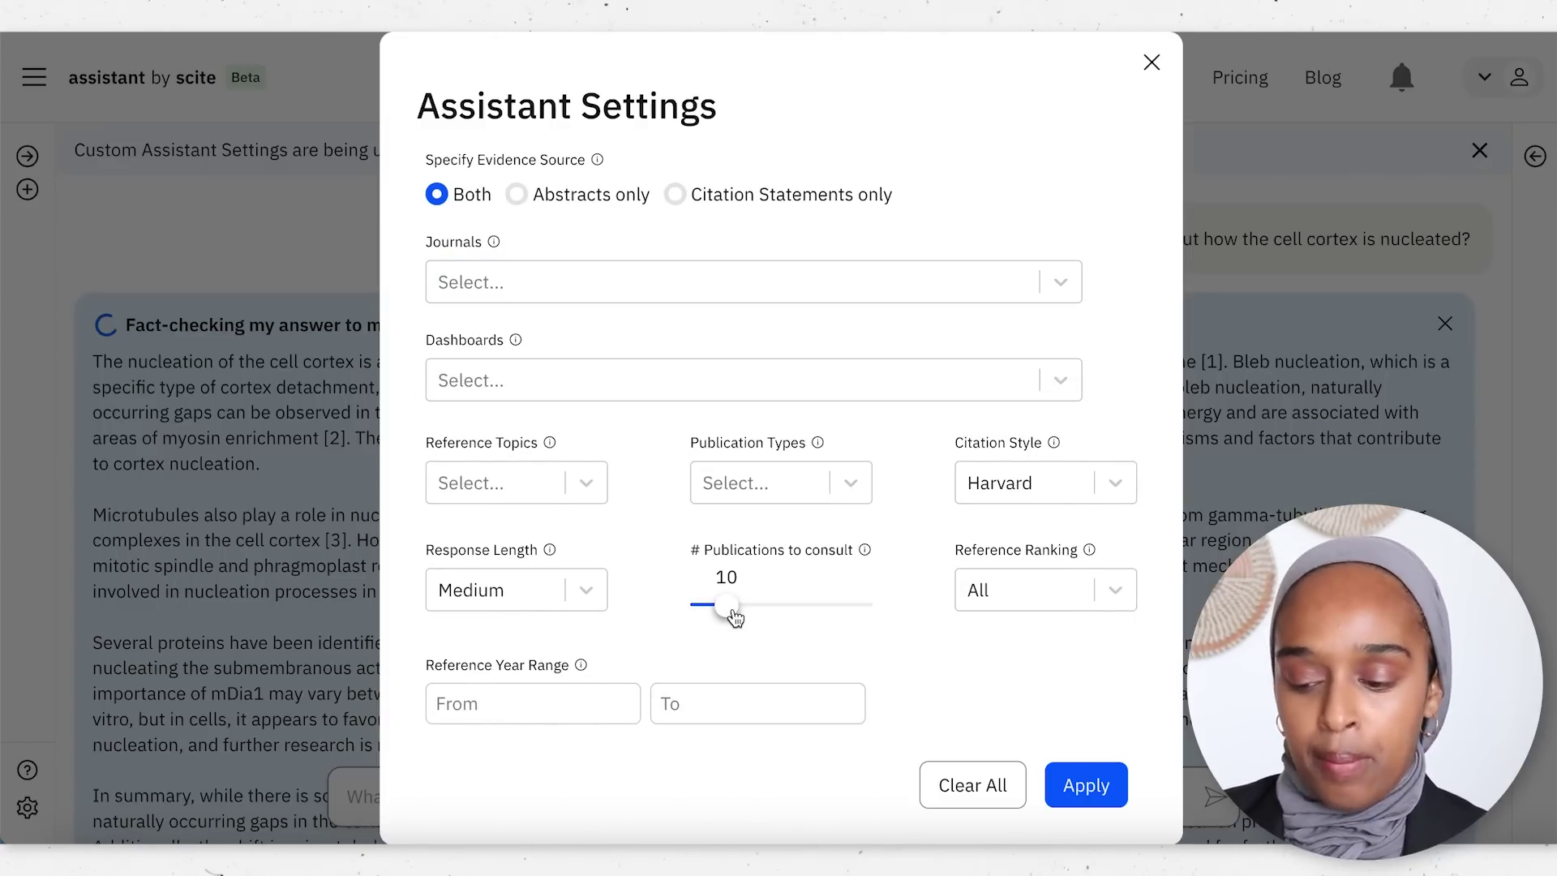
Step: Move the # Publications slider to 40, then 15, and clear all settings
left_click_drag(734, 613, 838, 610)
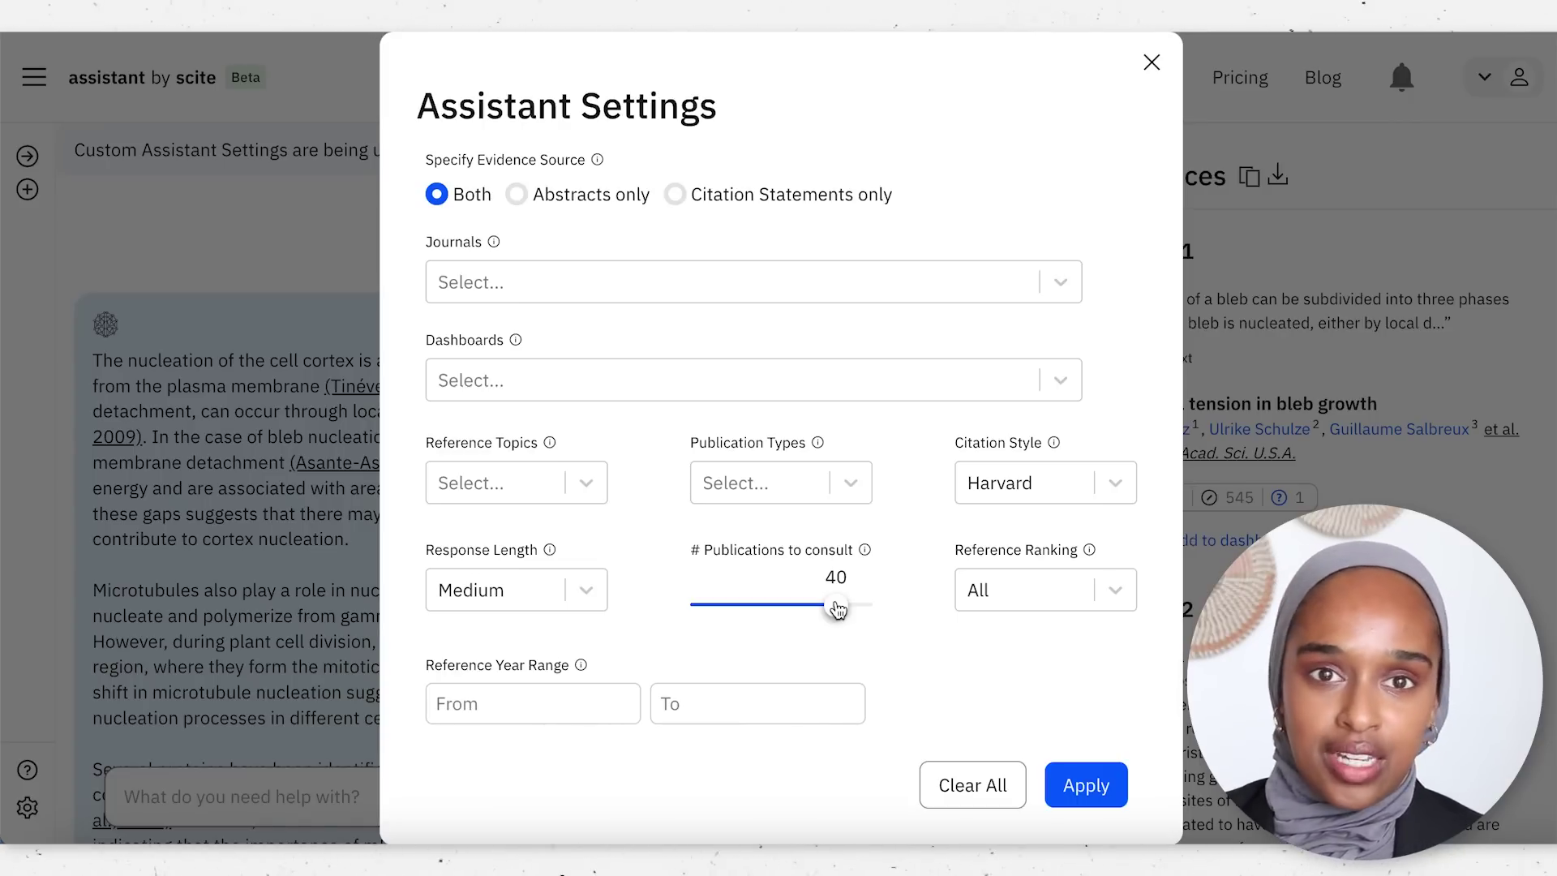
left_click_drag(839, 610, 742, 610)
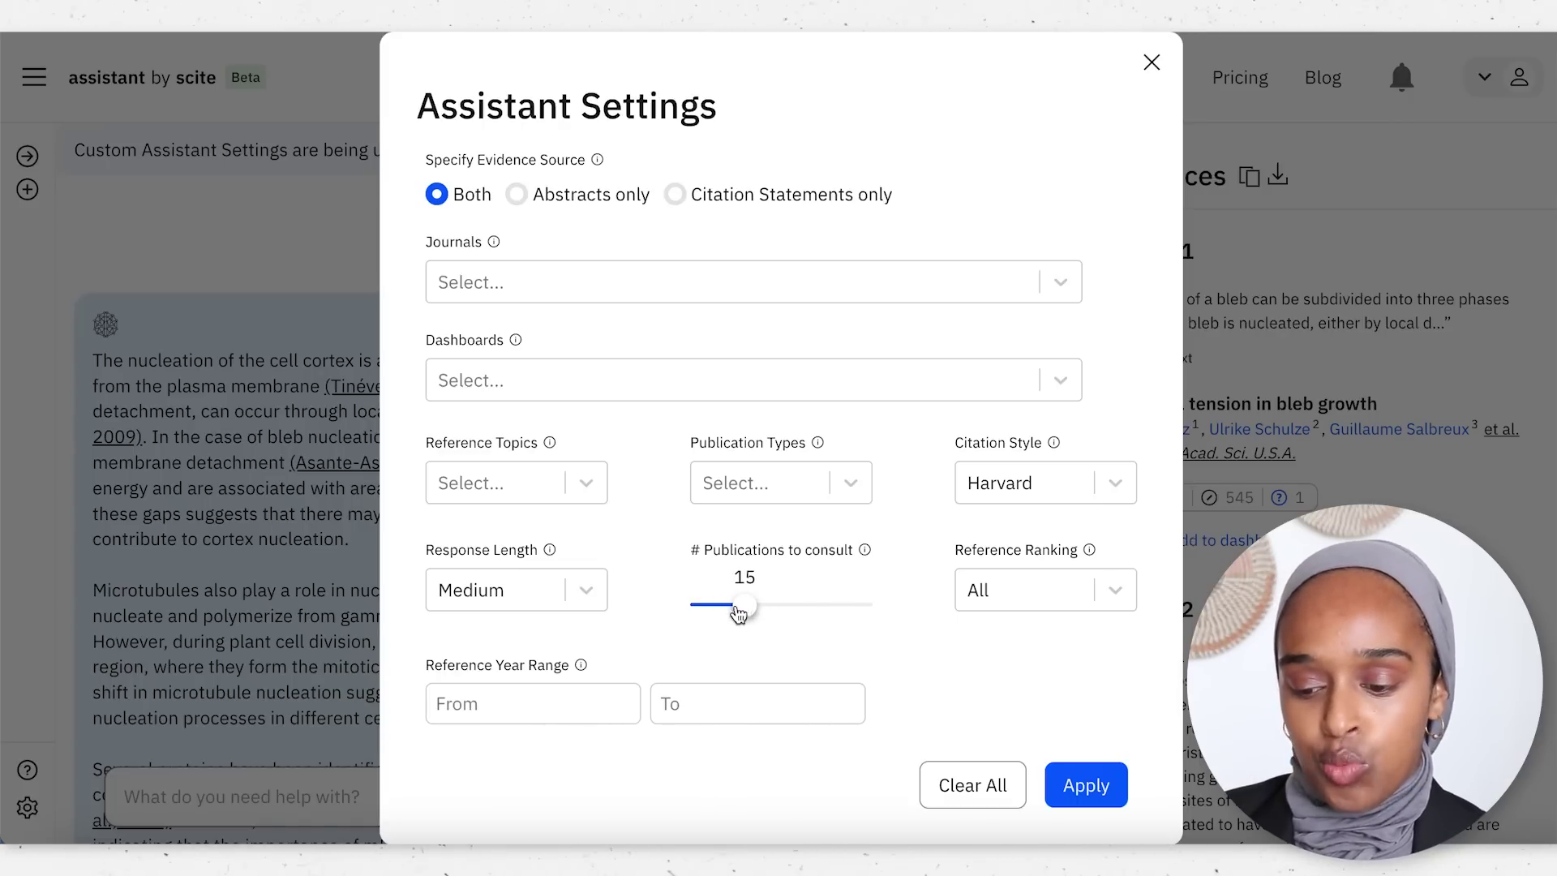
left_click(1006, 781)
Step: Read through the answer, highlighting the summary sentence about naturally occurring gaps
scroll(679, 432, "down", 1)
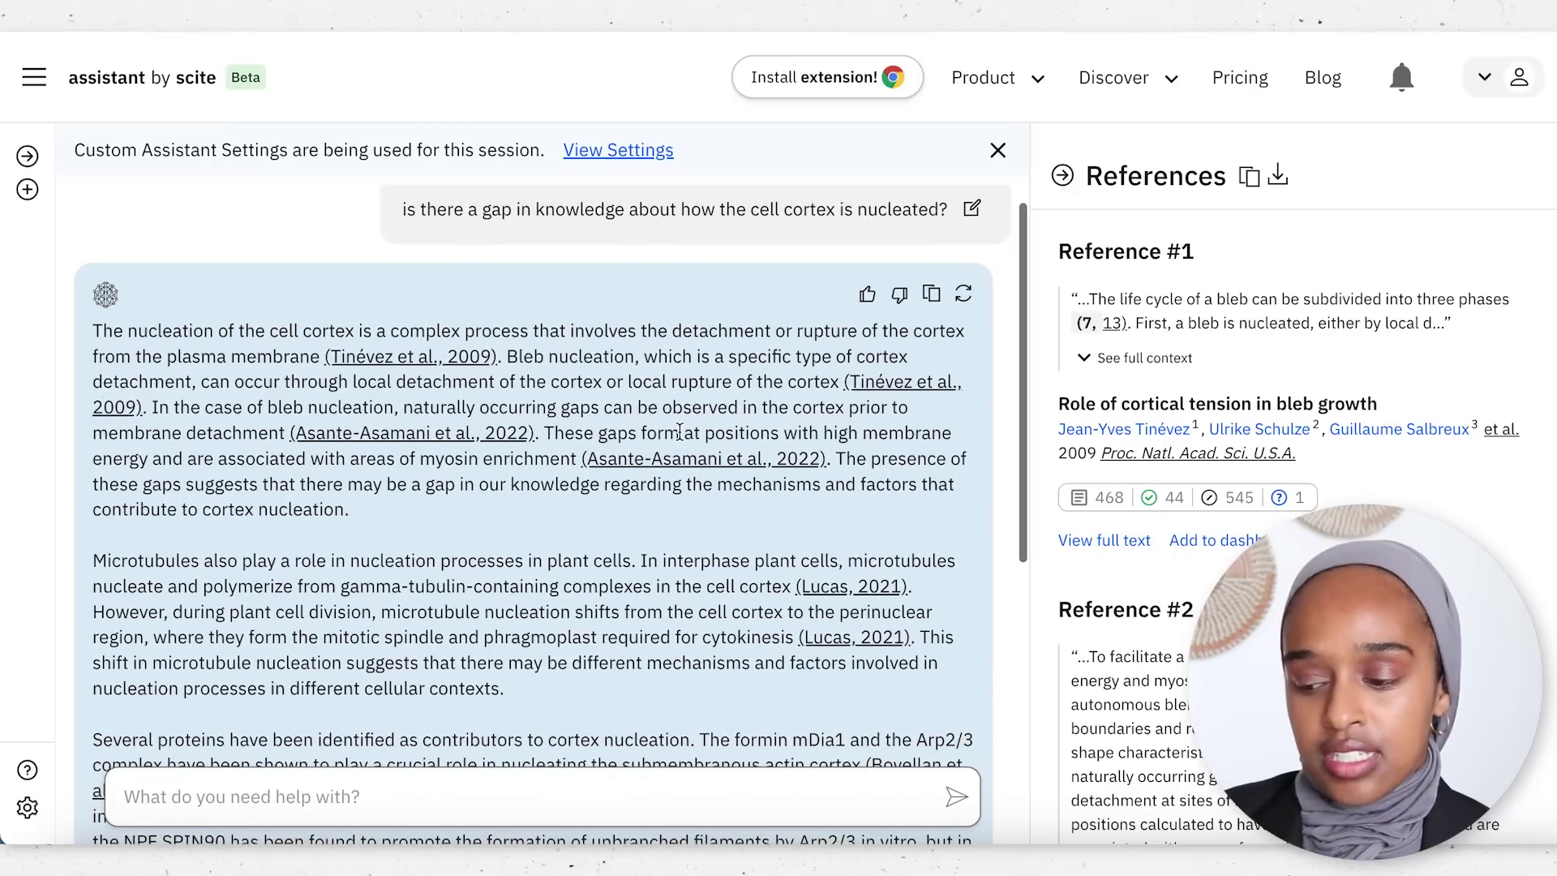
scroll(586, 356, "up", 1)
scroll(664, 435, "down", 3)
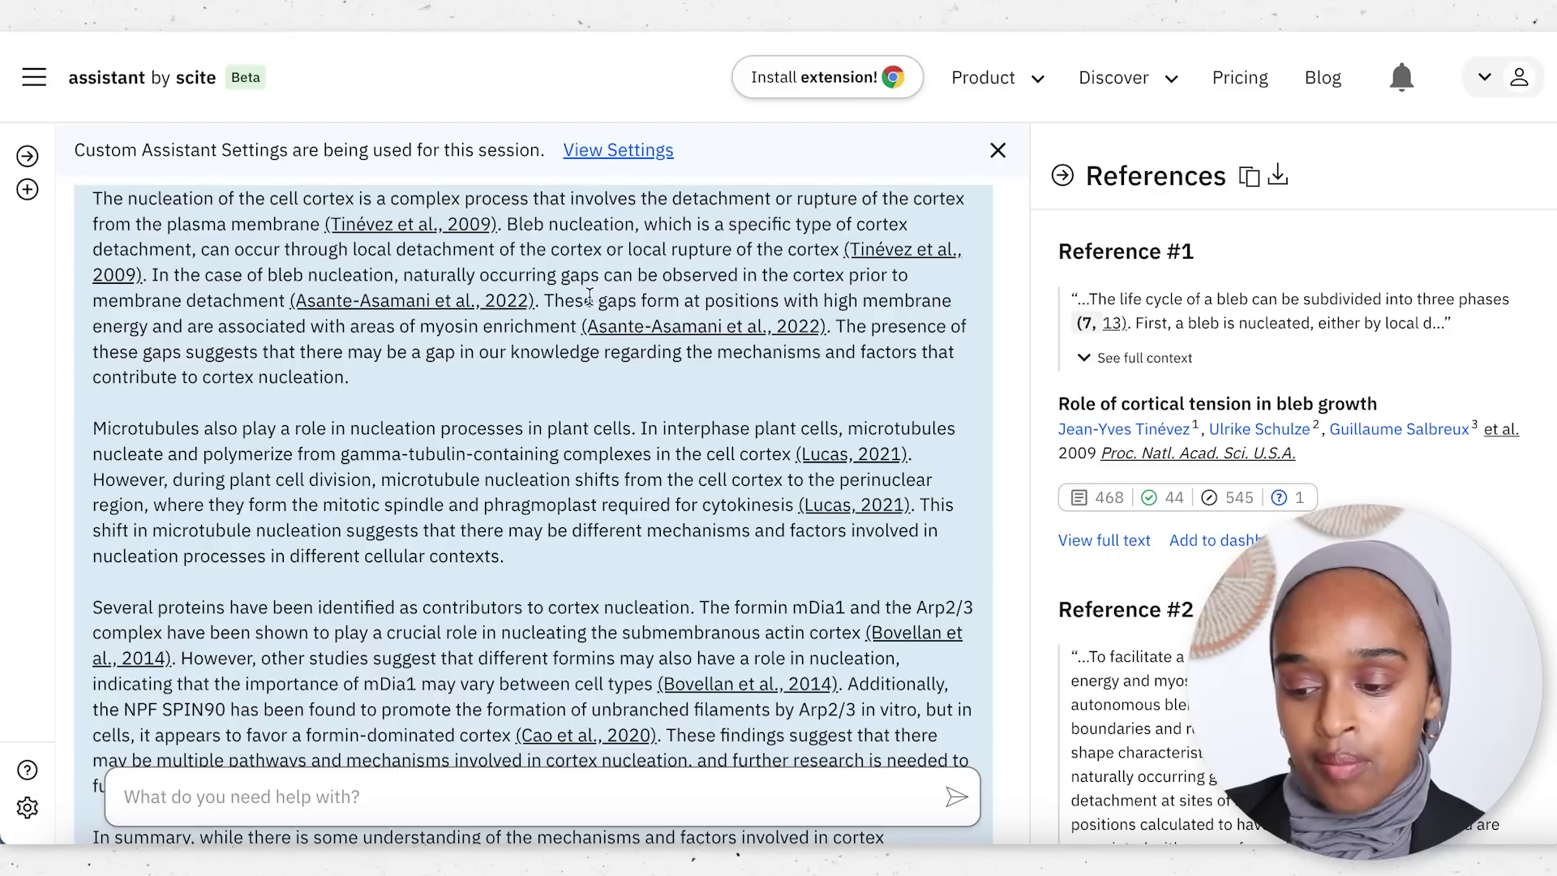
scroll(840, 308, "down", 3)
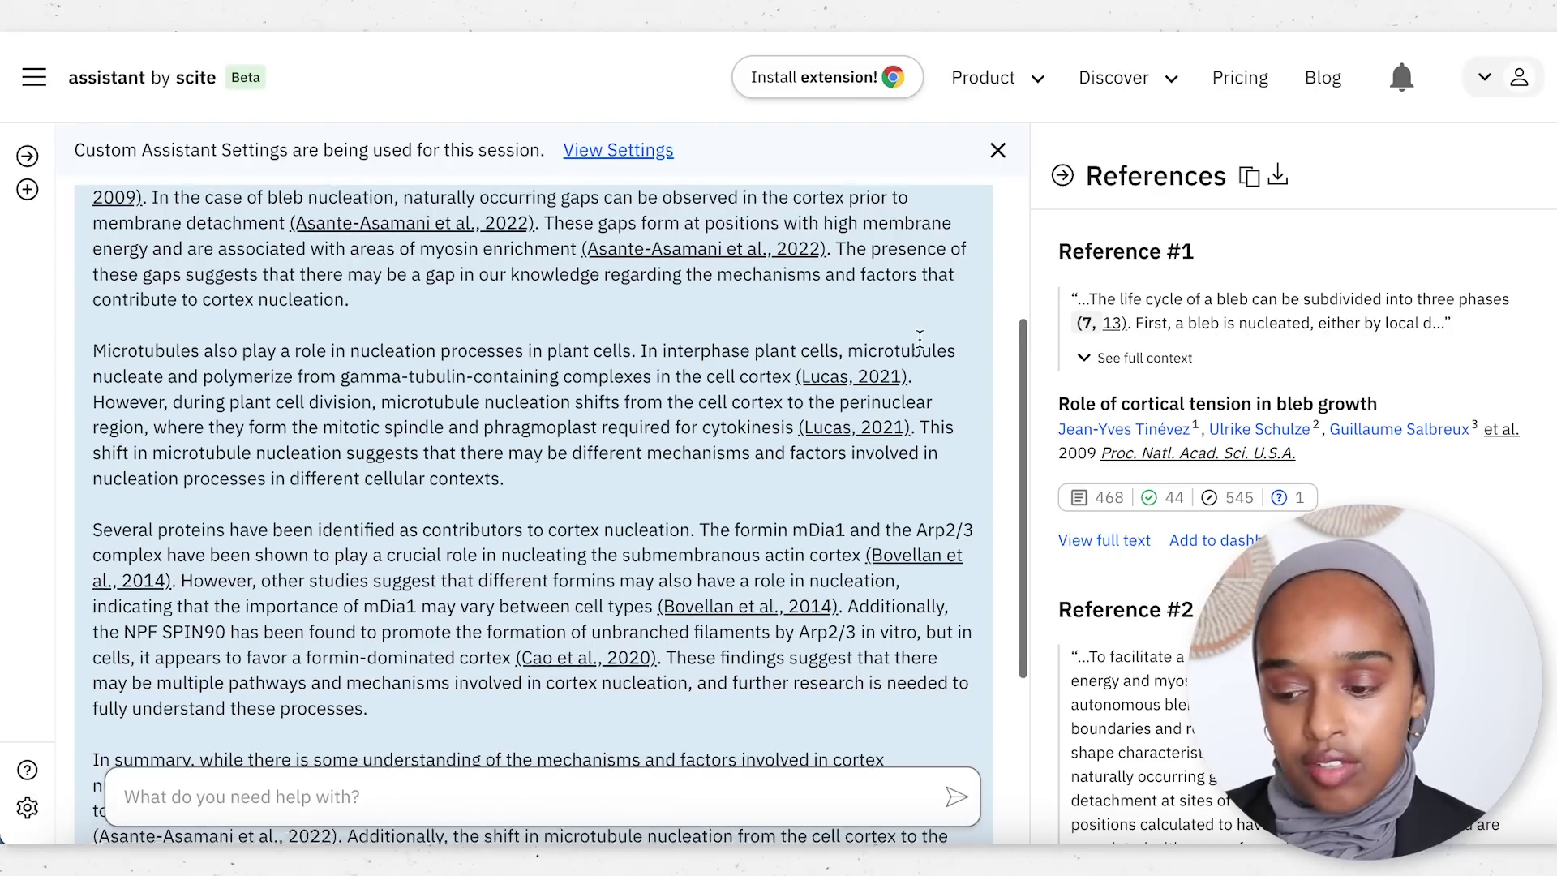
scroll(920, 339, "down", 1)
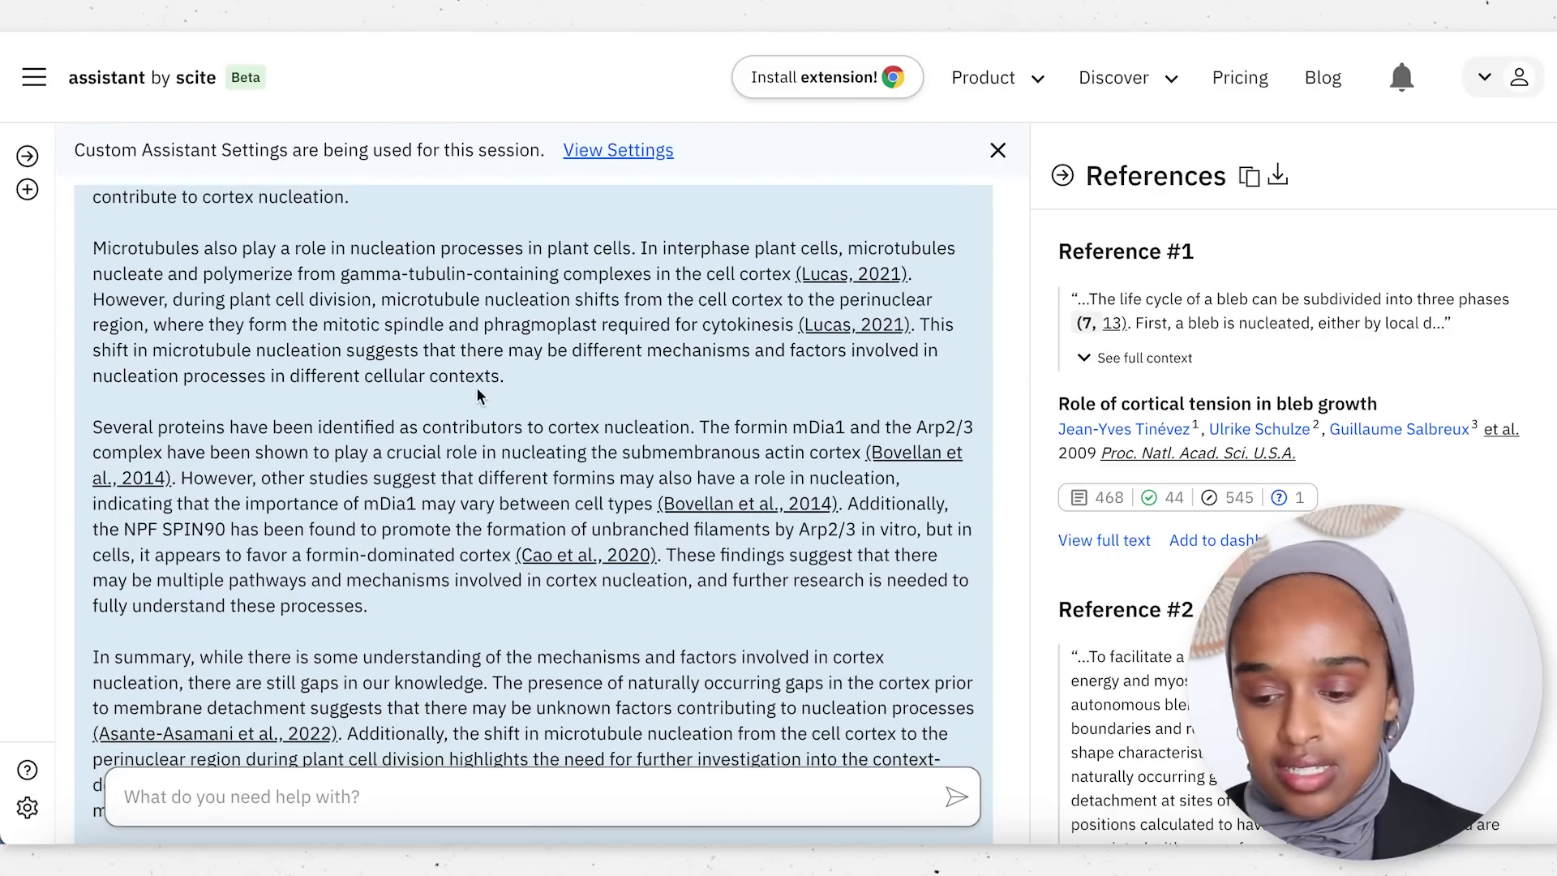
scroll(478, 396, "down", 3)
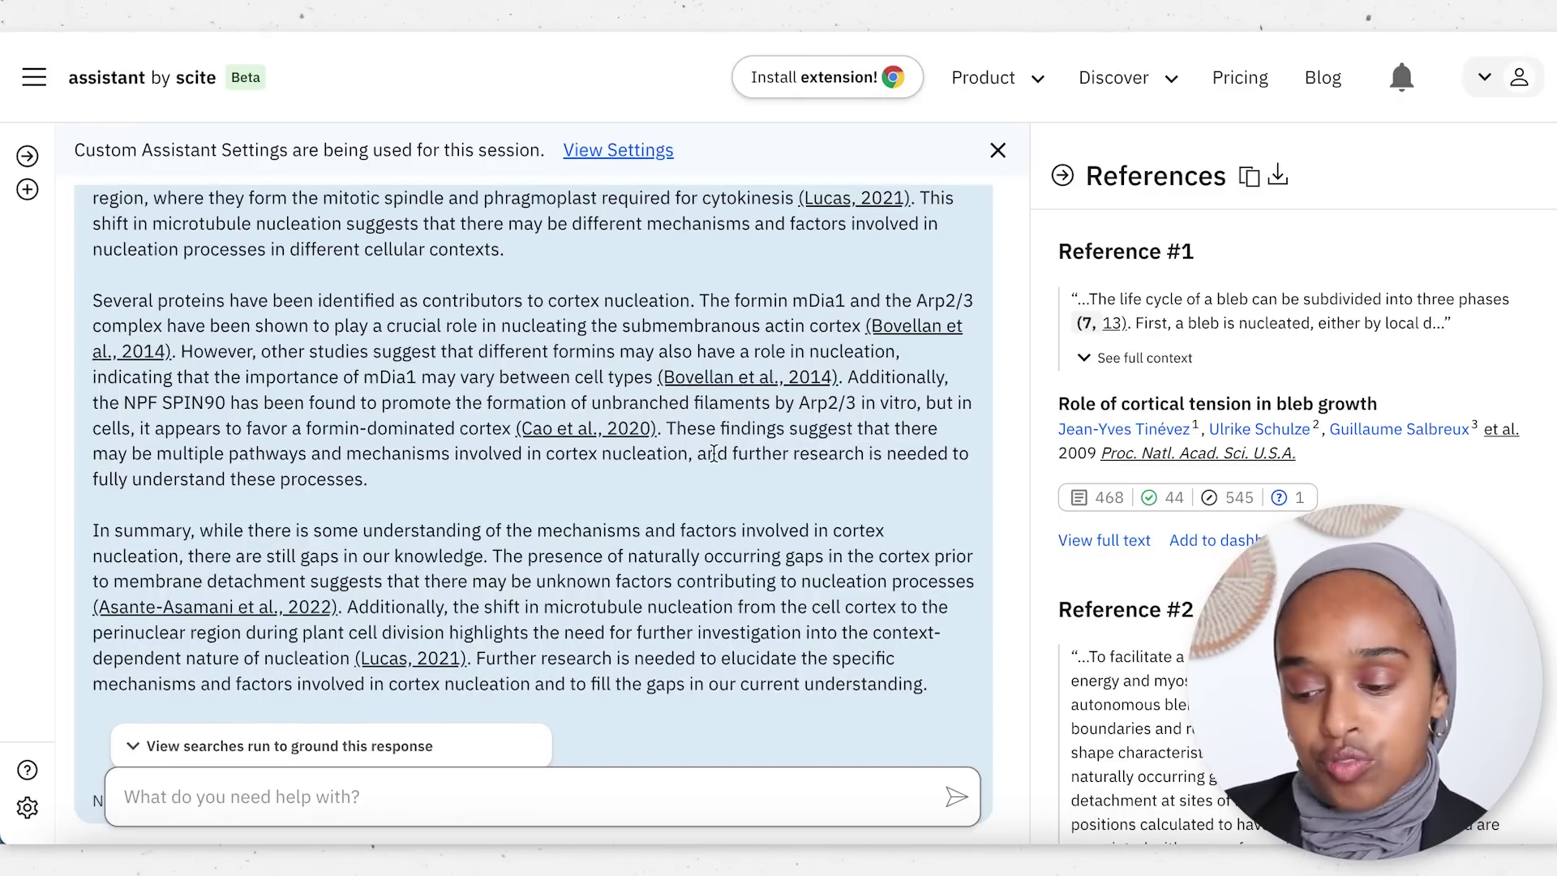
left_click_drag(718, 453, 751, 460)
scroll(806, 473, "down", 2)
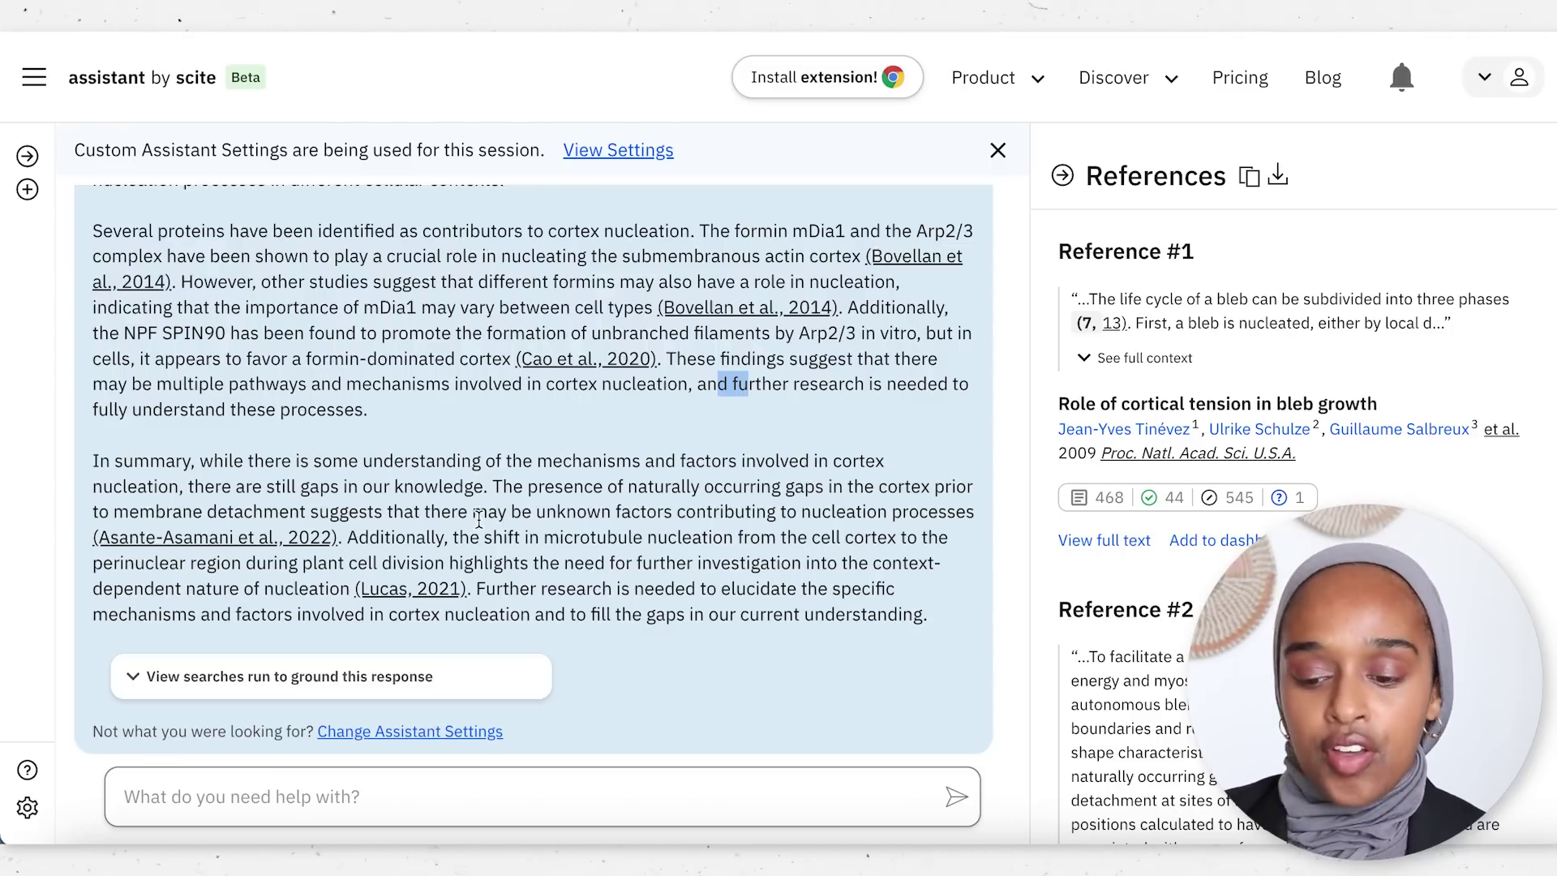
left_click_drag(512, 485, 564, 560)
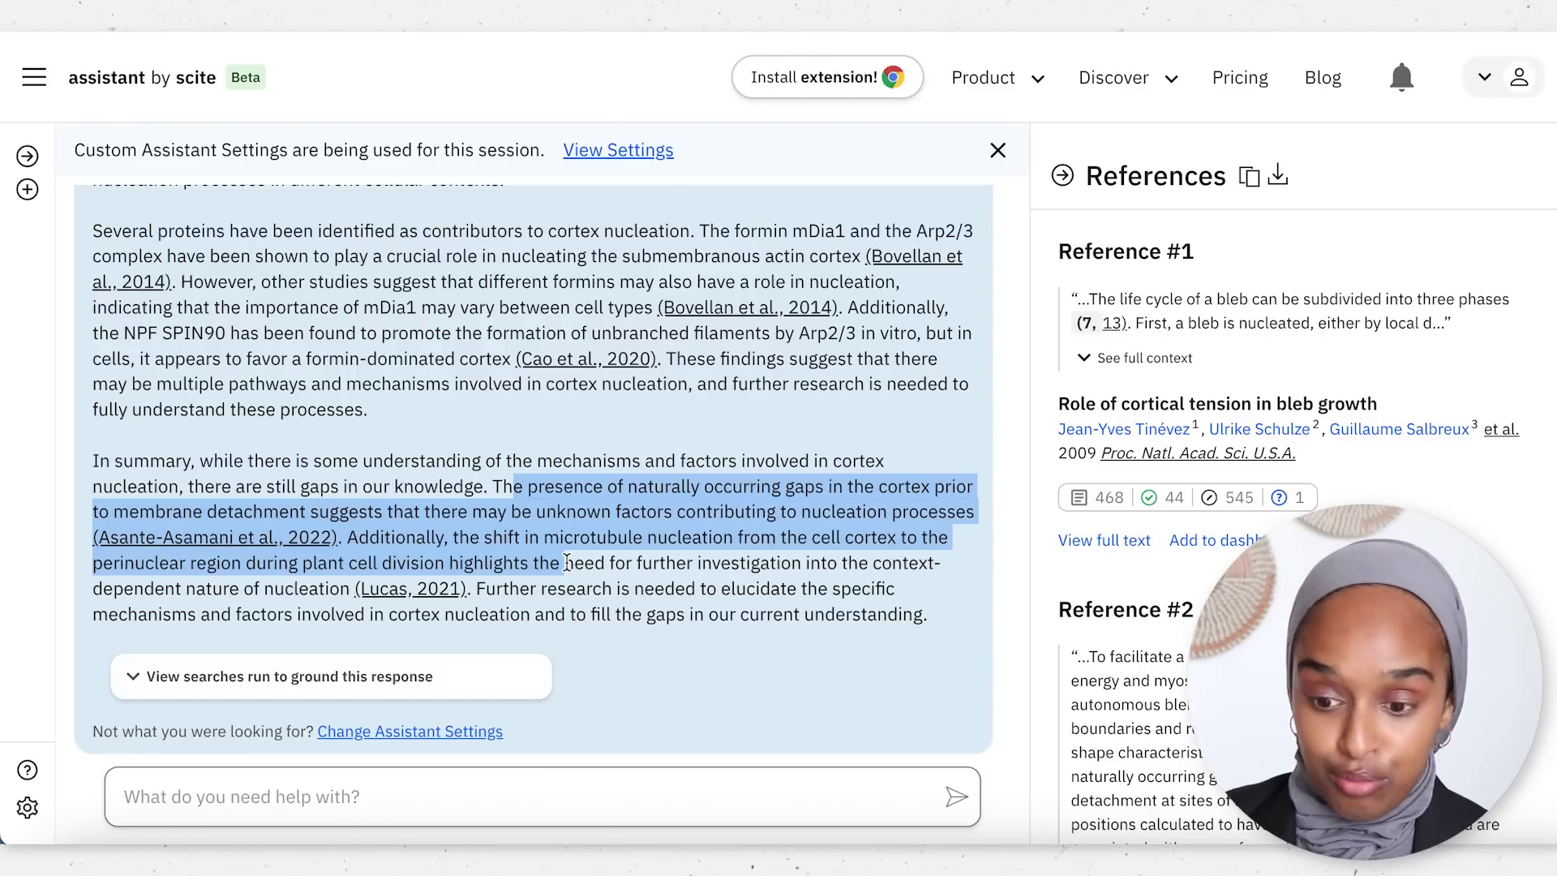
left_click(516, 602)
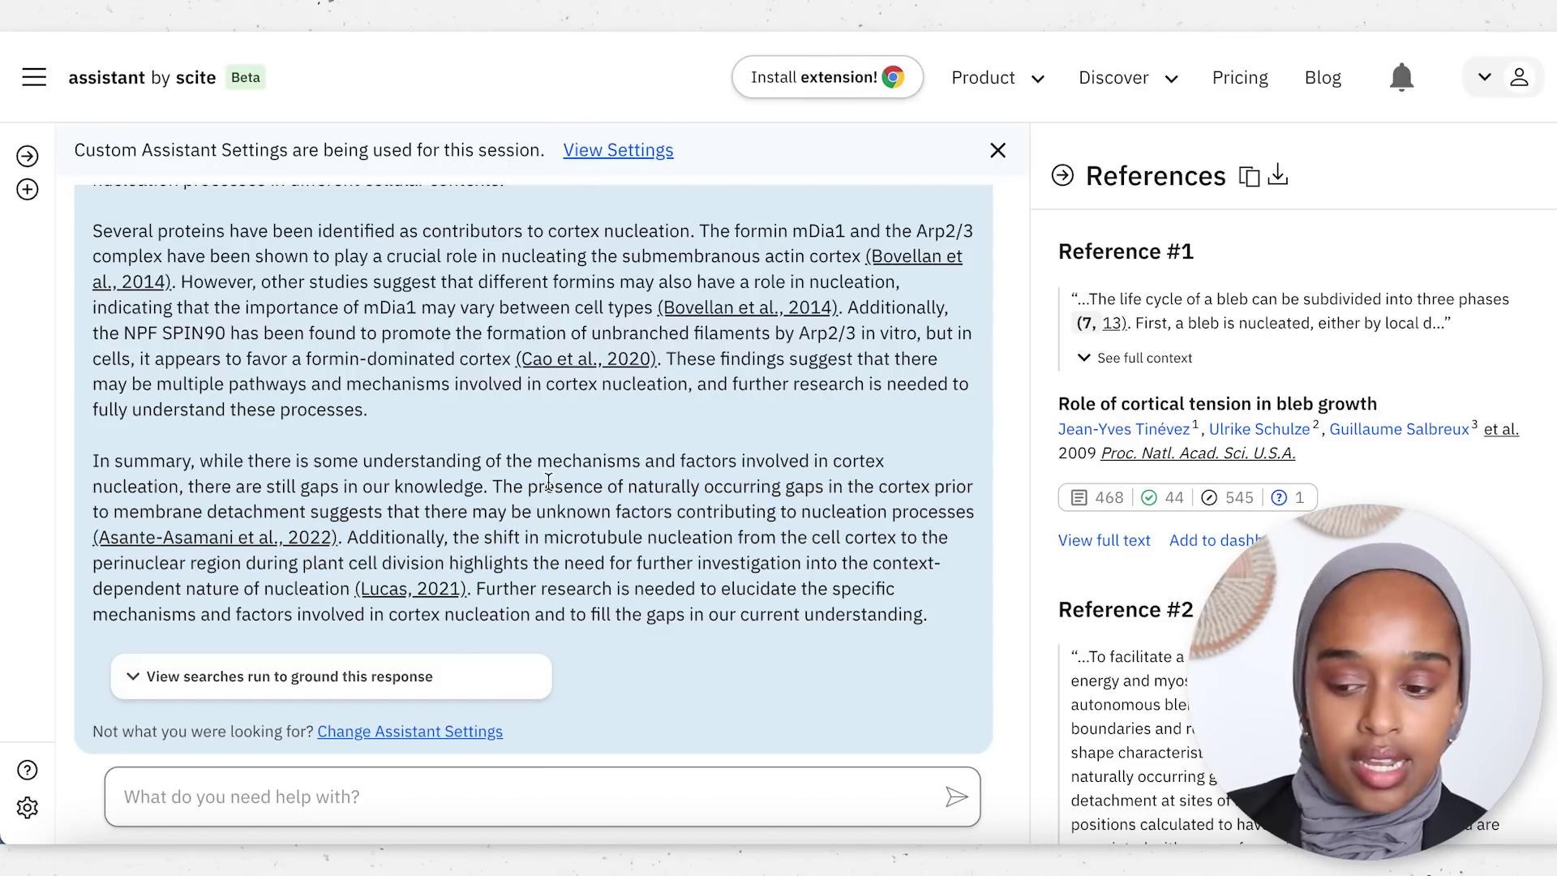
Step: Expand 'View searches run to ground this response' to show the three grounding searches
scroll(548, 481, "up", 3)
scroll(548, 481, "up", 4)
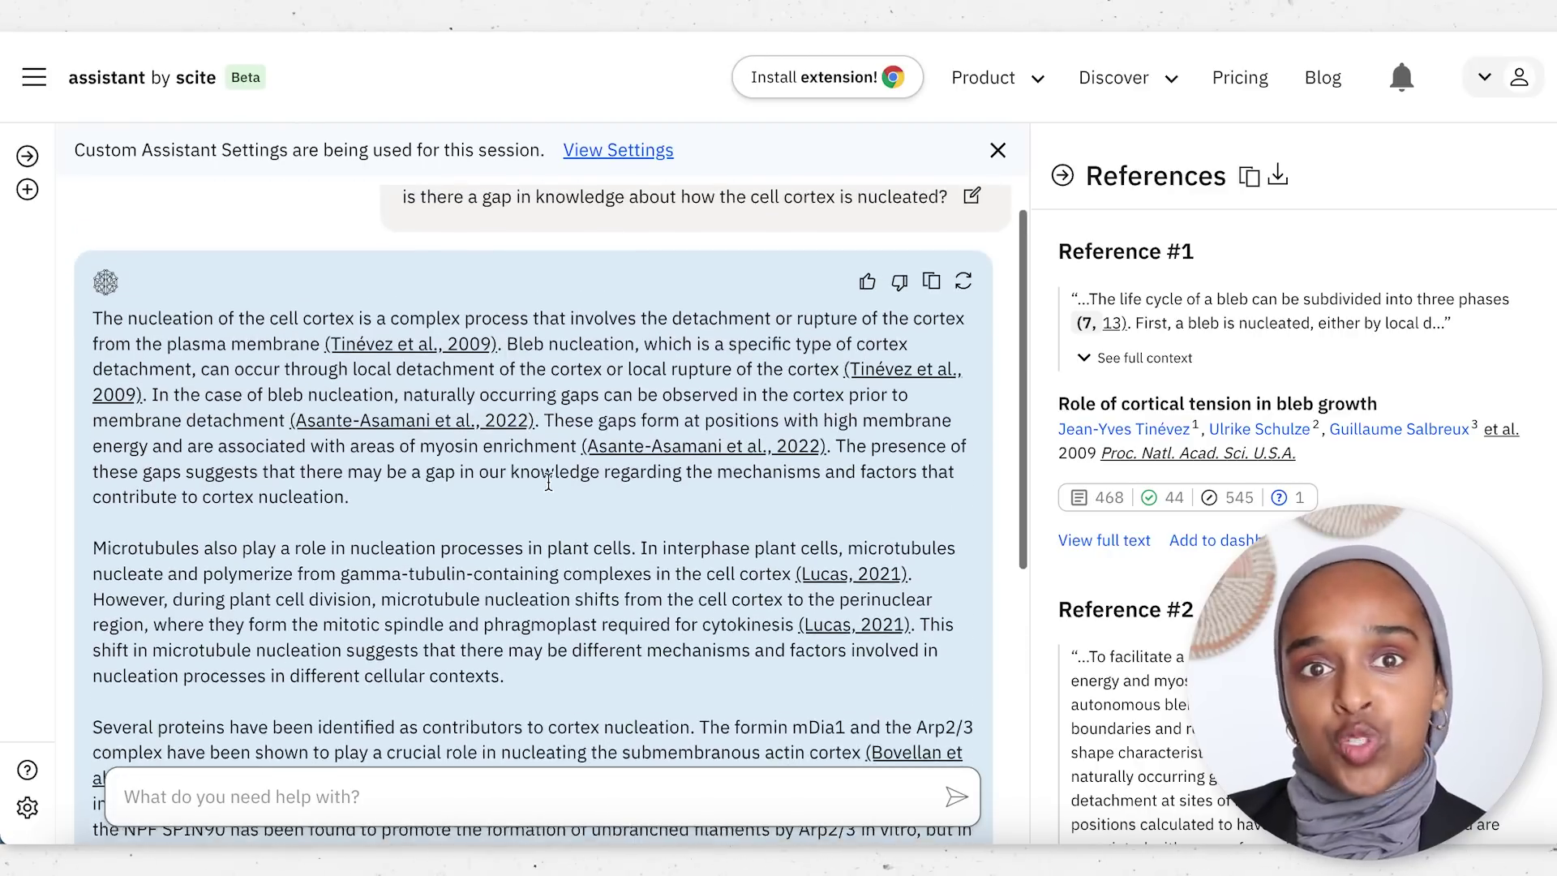
scroll(548, 481, "down", 3)
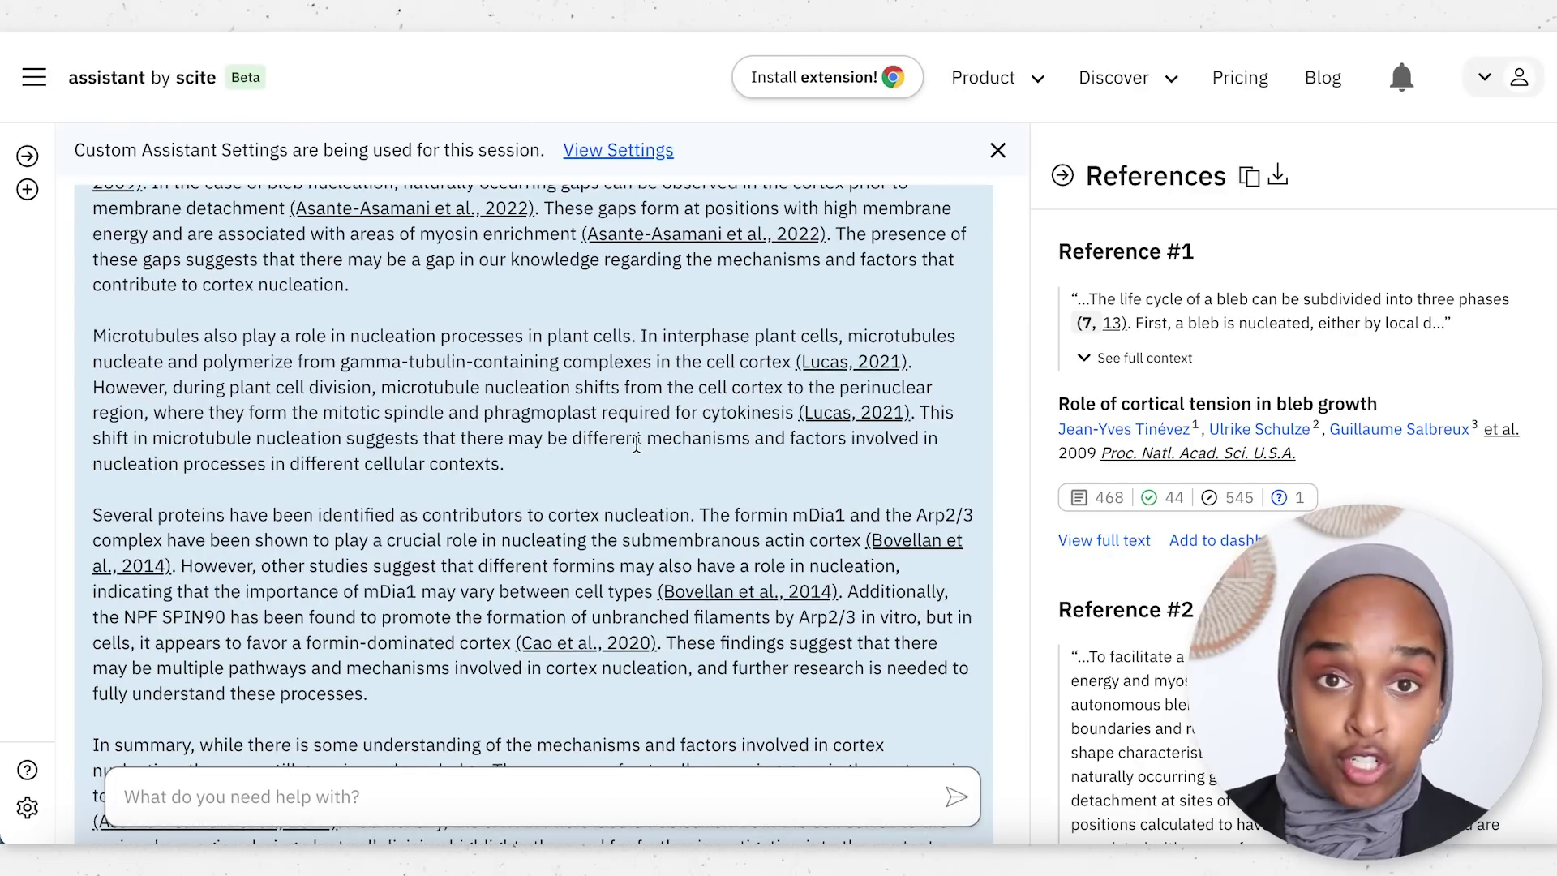
scroll(637, 444, "up", 2)
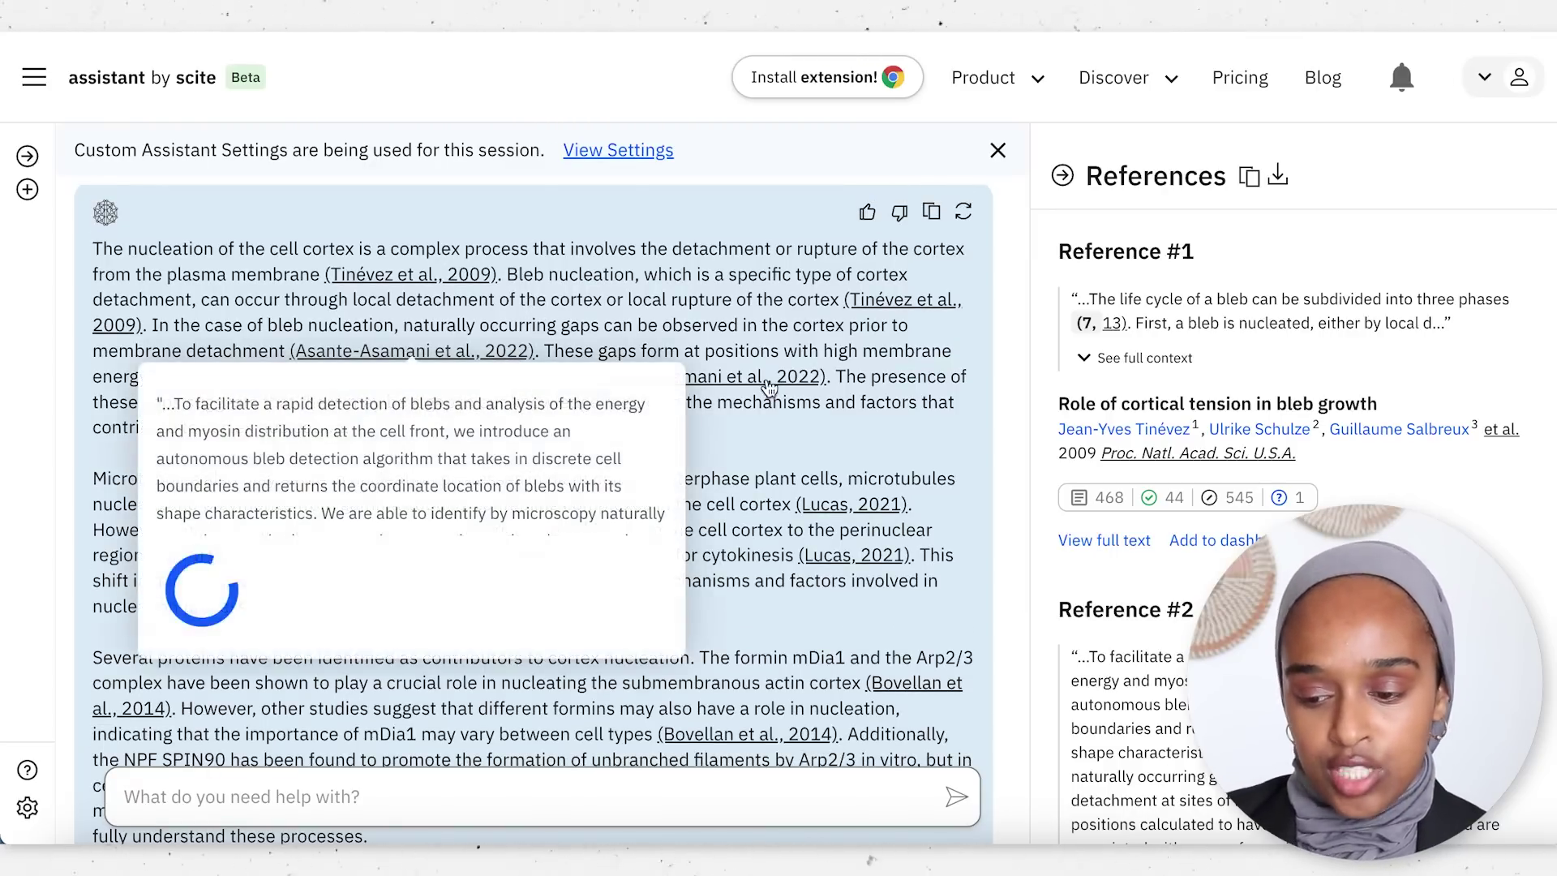
scroll(853, 313, "down", 3)
scroll(859, 446, "down", 3)
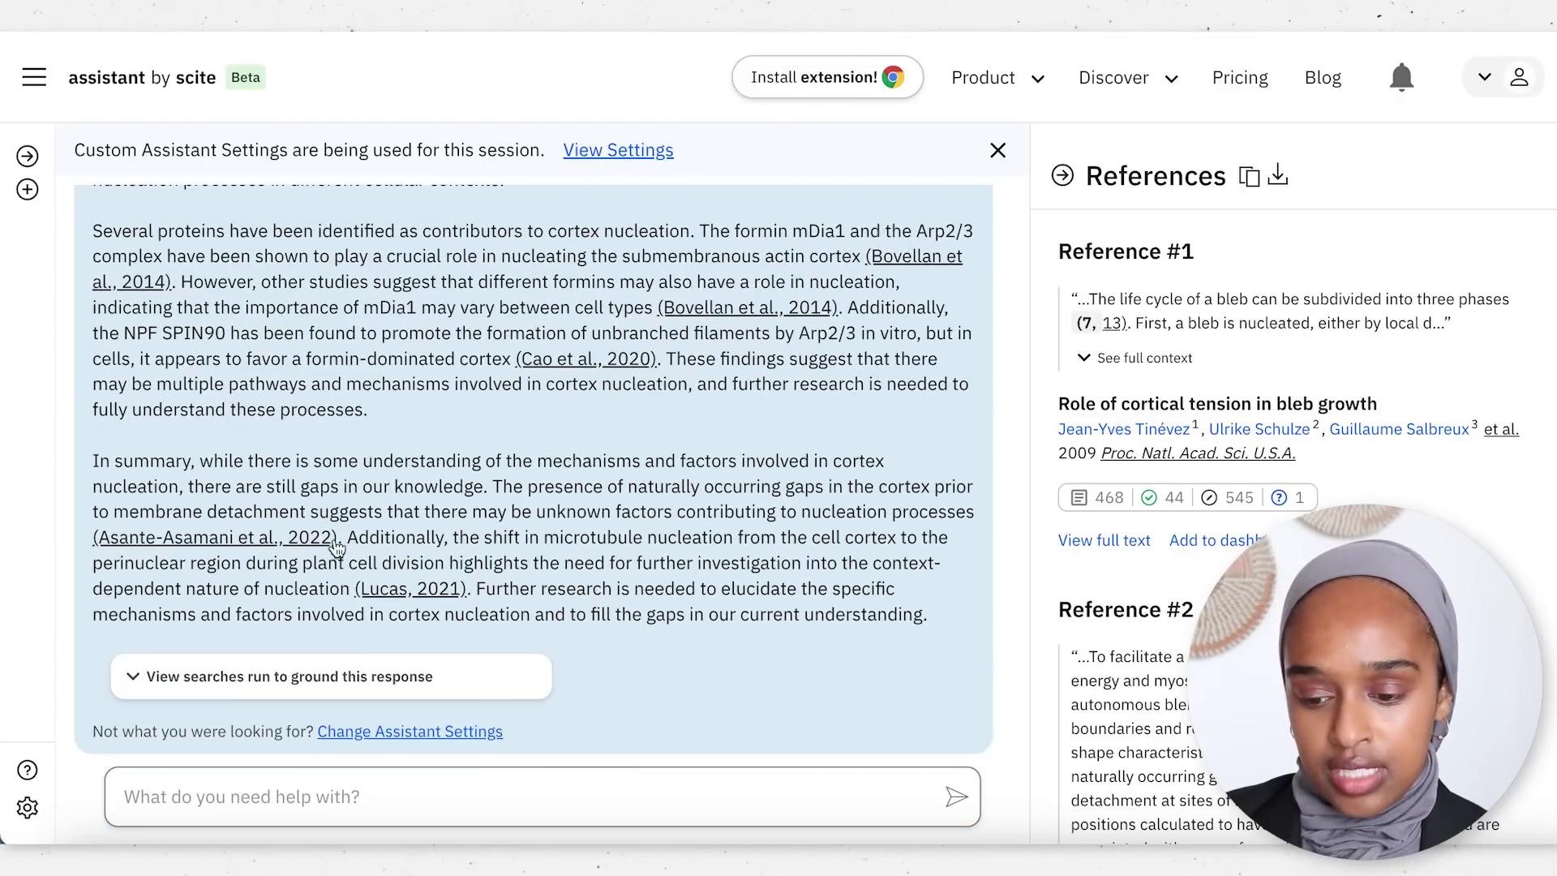
mouse_move(788, 332)
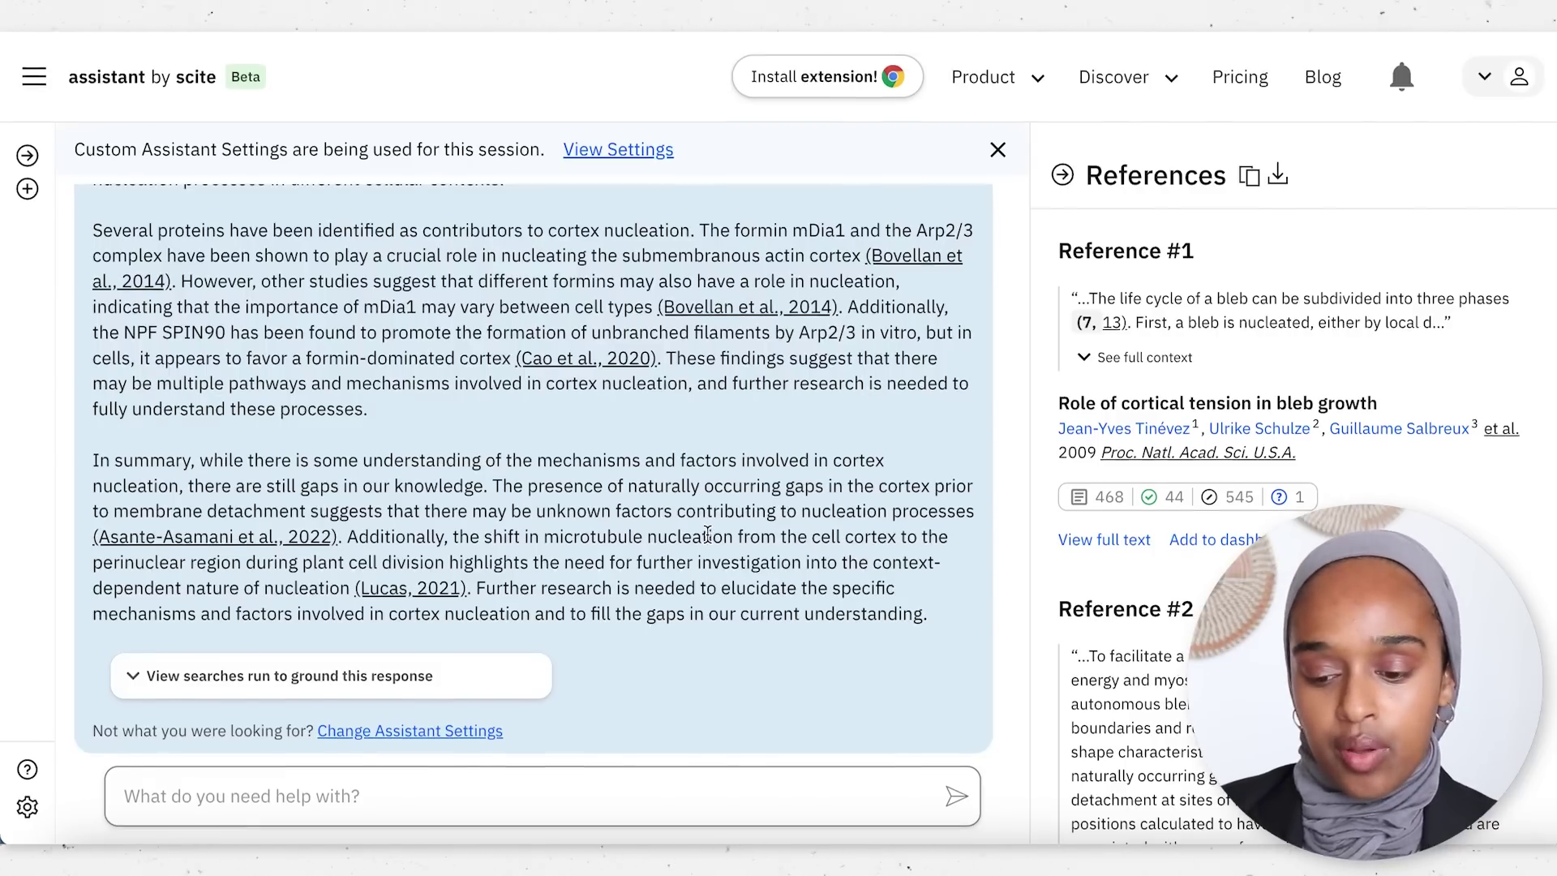
left_click(405, 688)
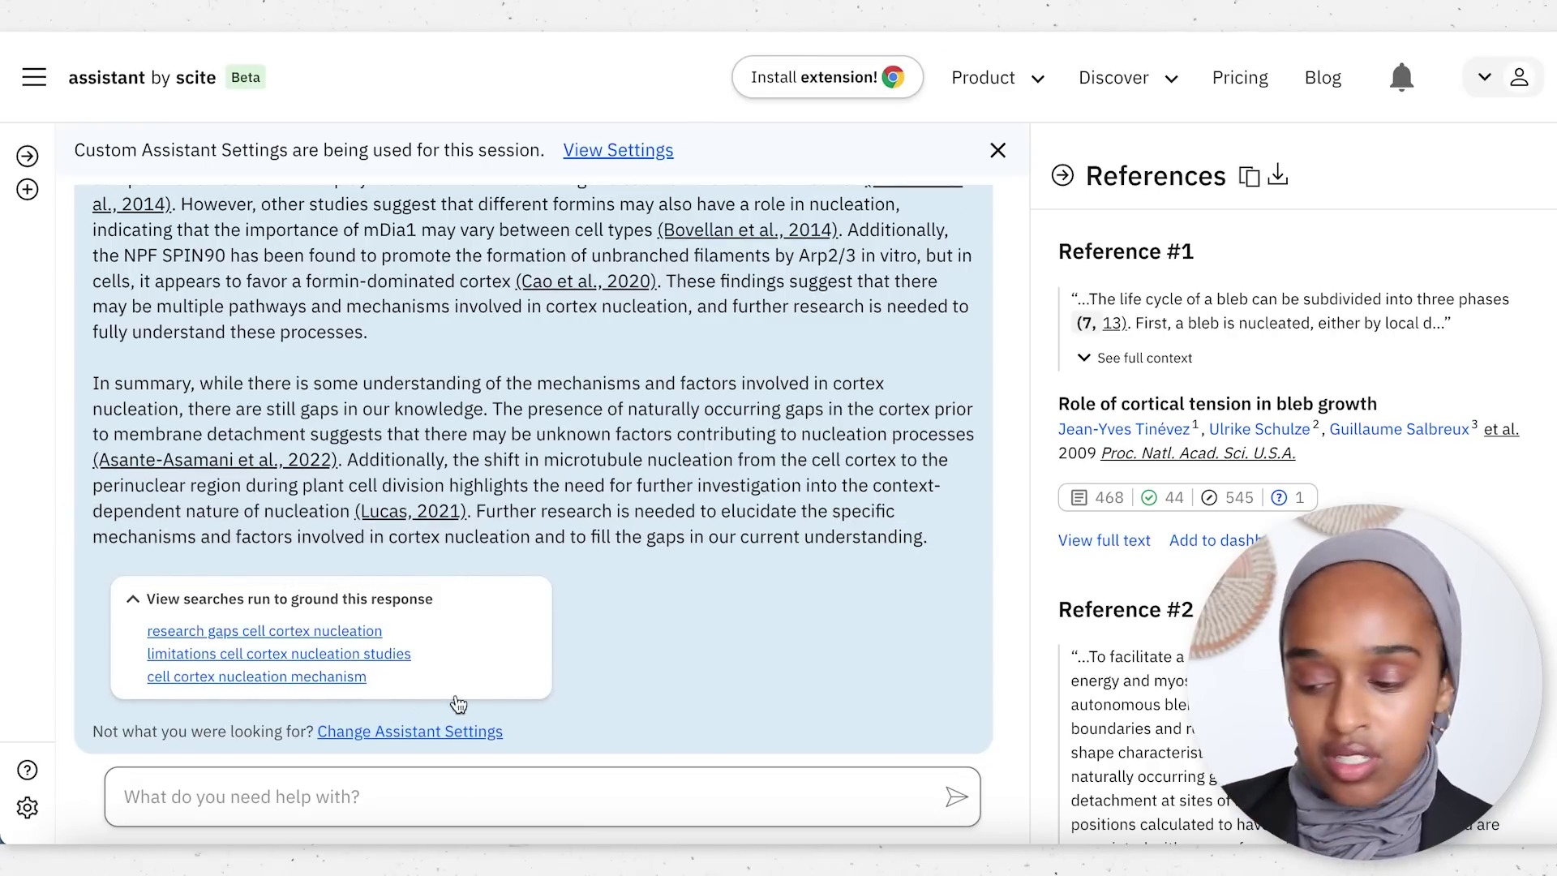
scroll(667, 241, "up", 10)
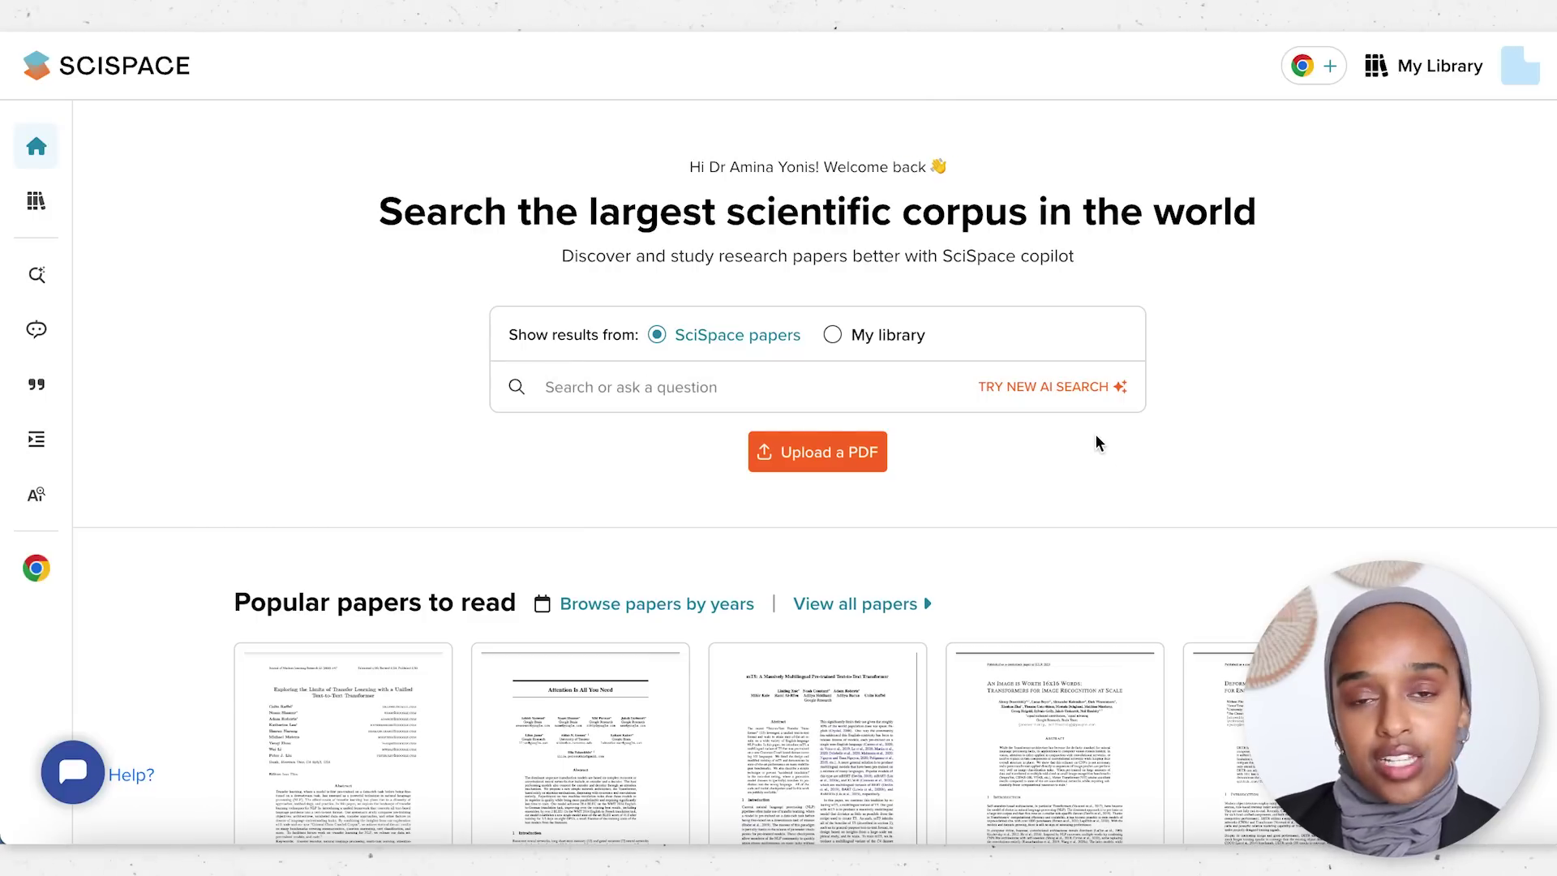
Step: Look at SciSpace's My Library with its two Untitled collections, then scroll the page
left_click(1410, 69)
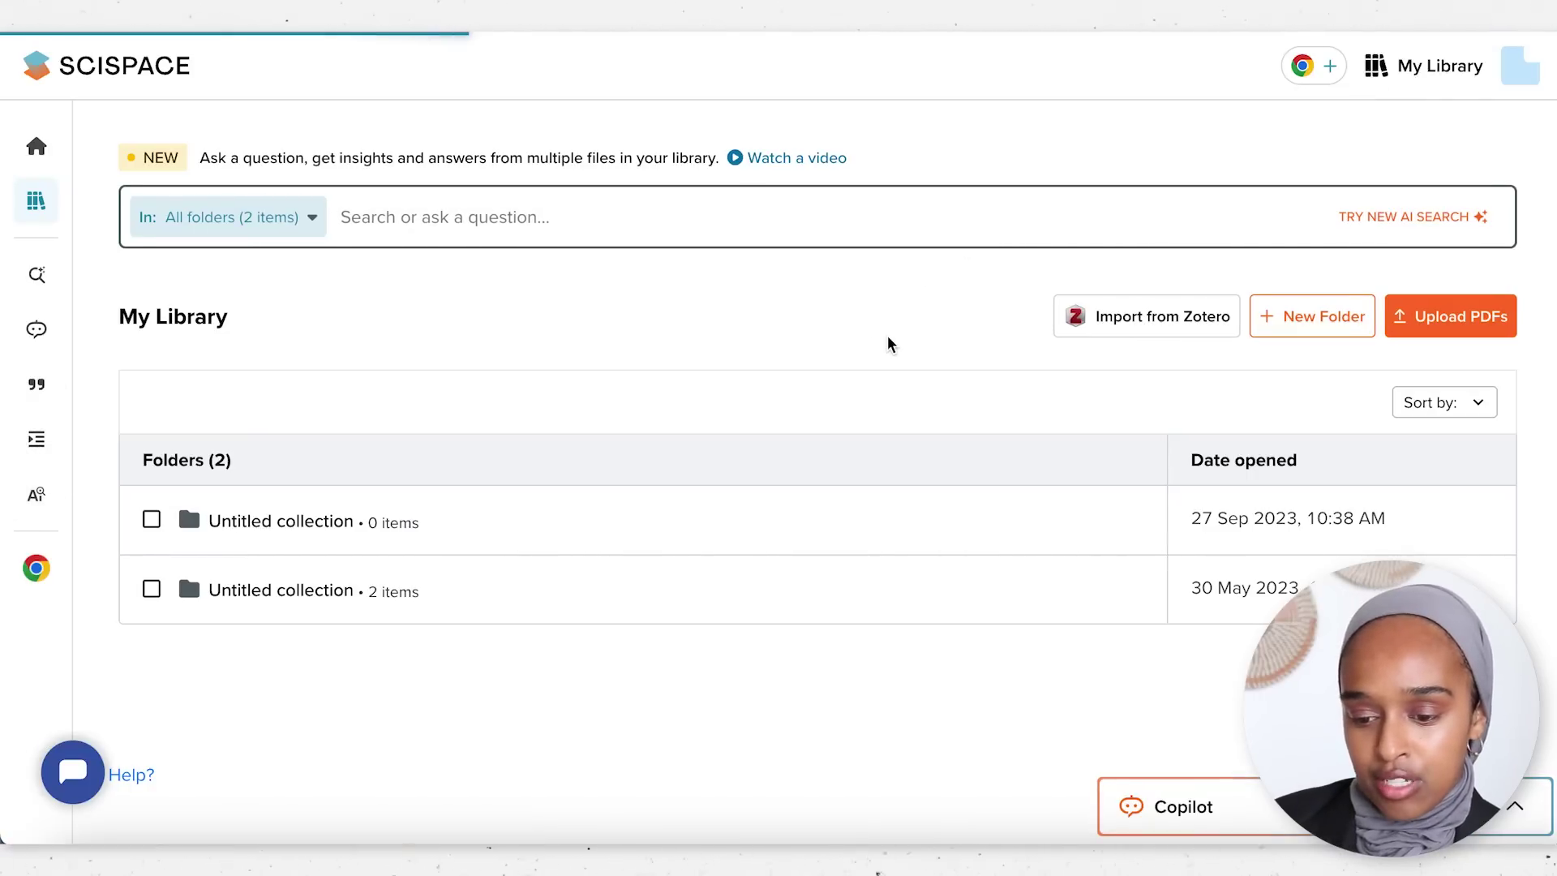
scroll(861, 450, "down", 3)
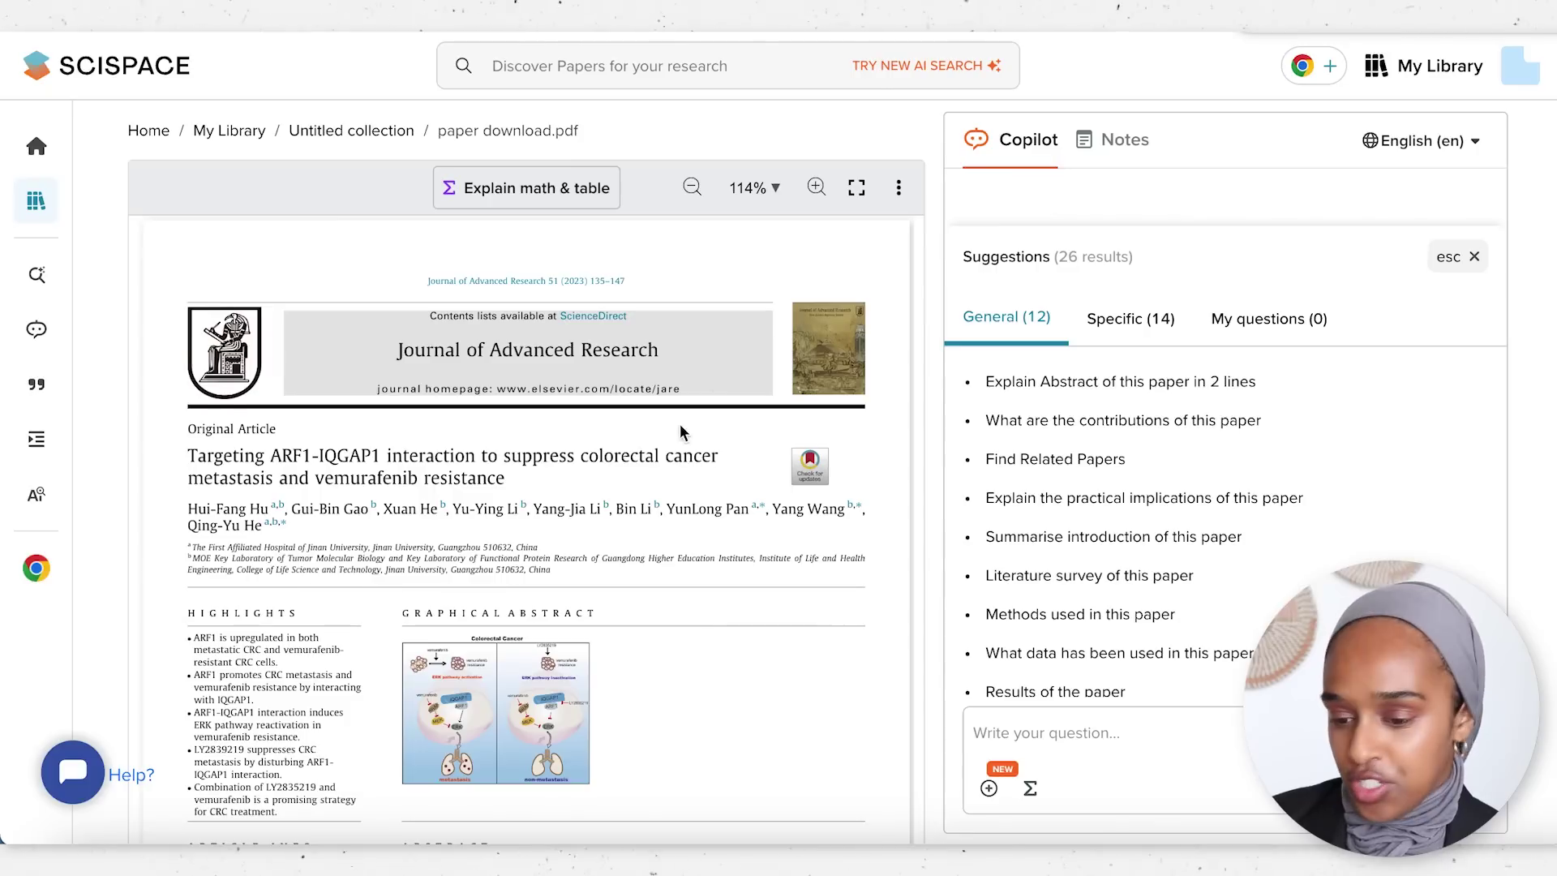
scroll(680, 430, "down", 1)
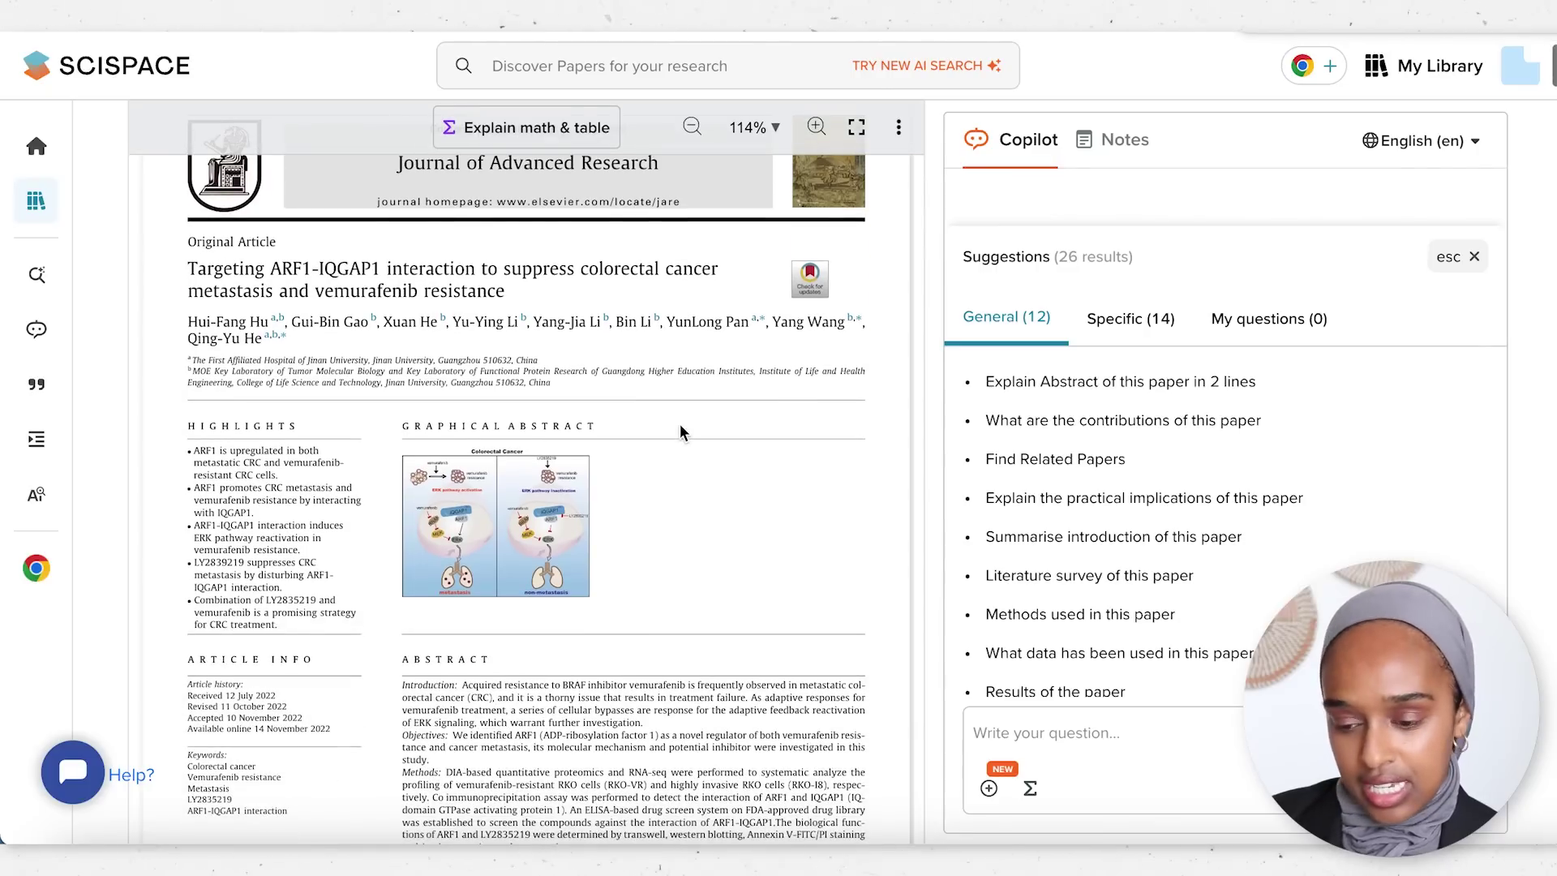
scroll(680, 424, "down", 1)
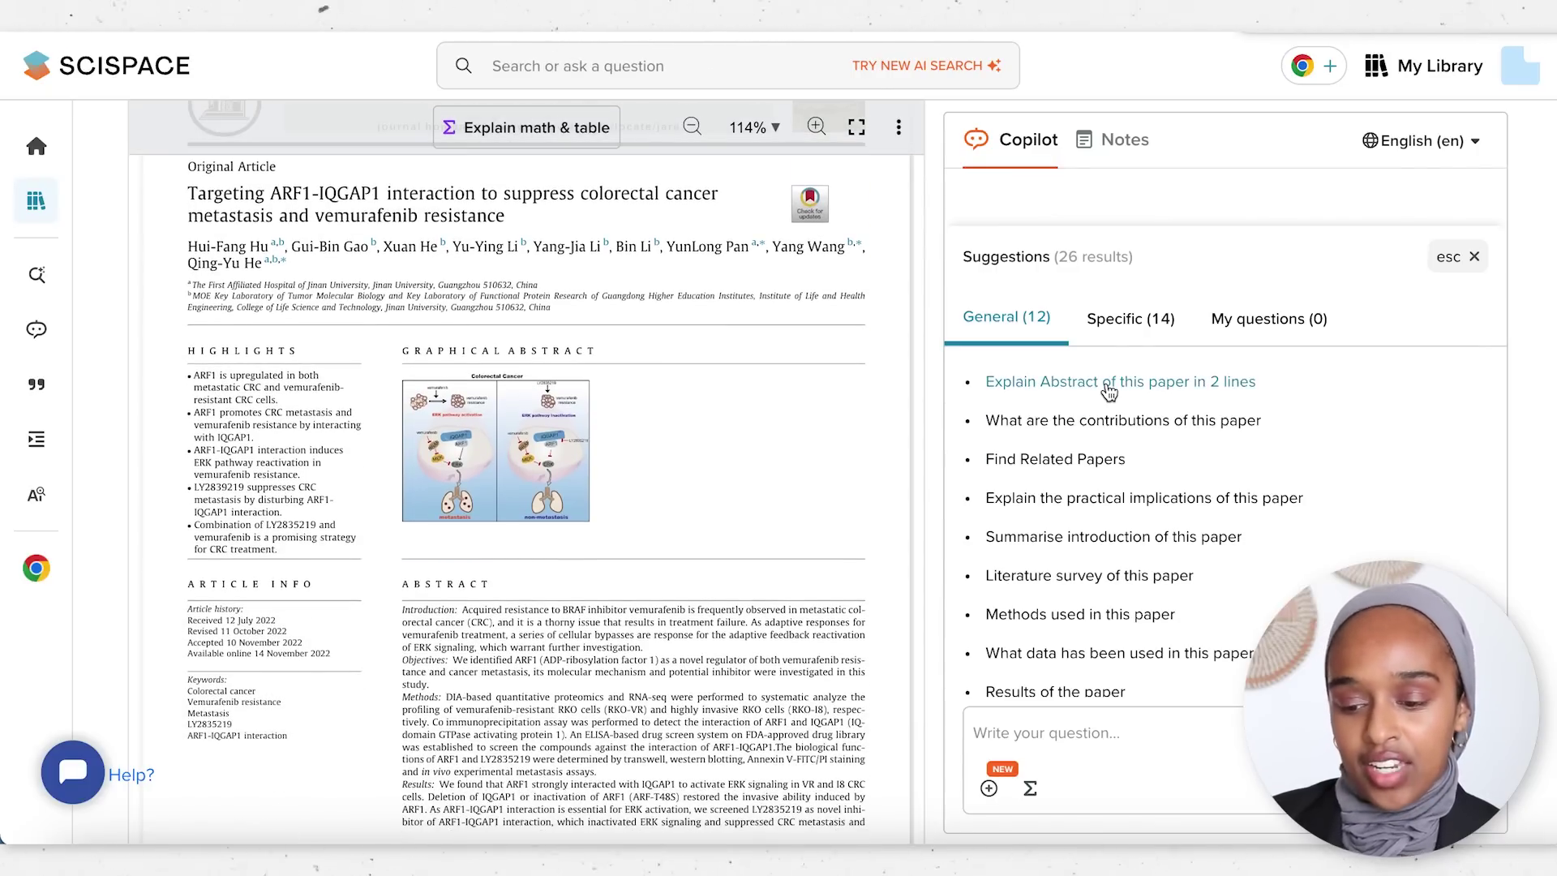
scroll(1107, 391, "down", 1)
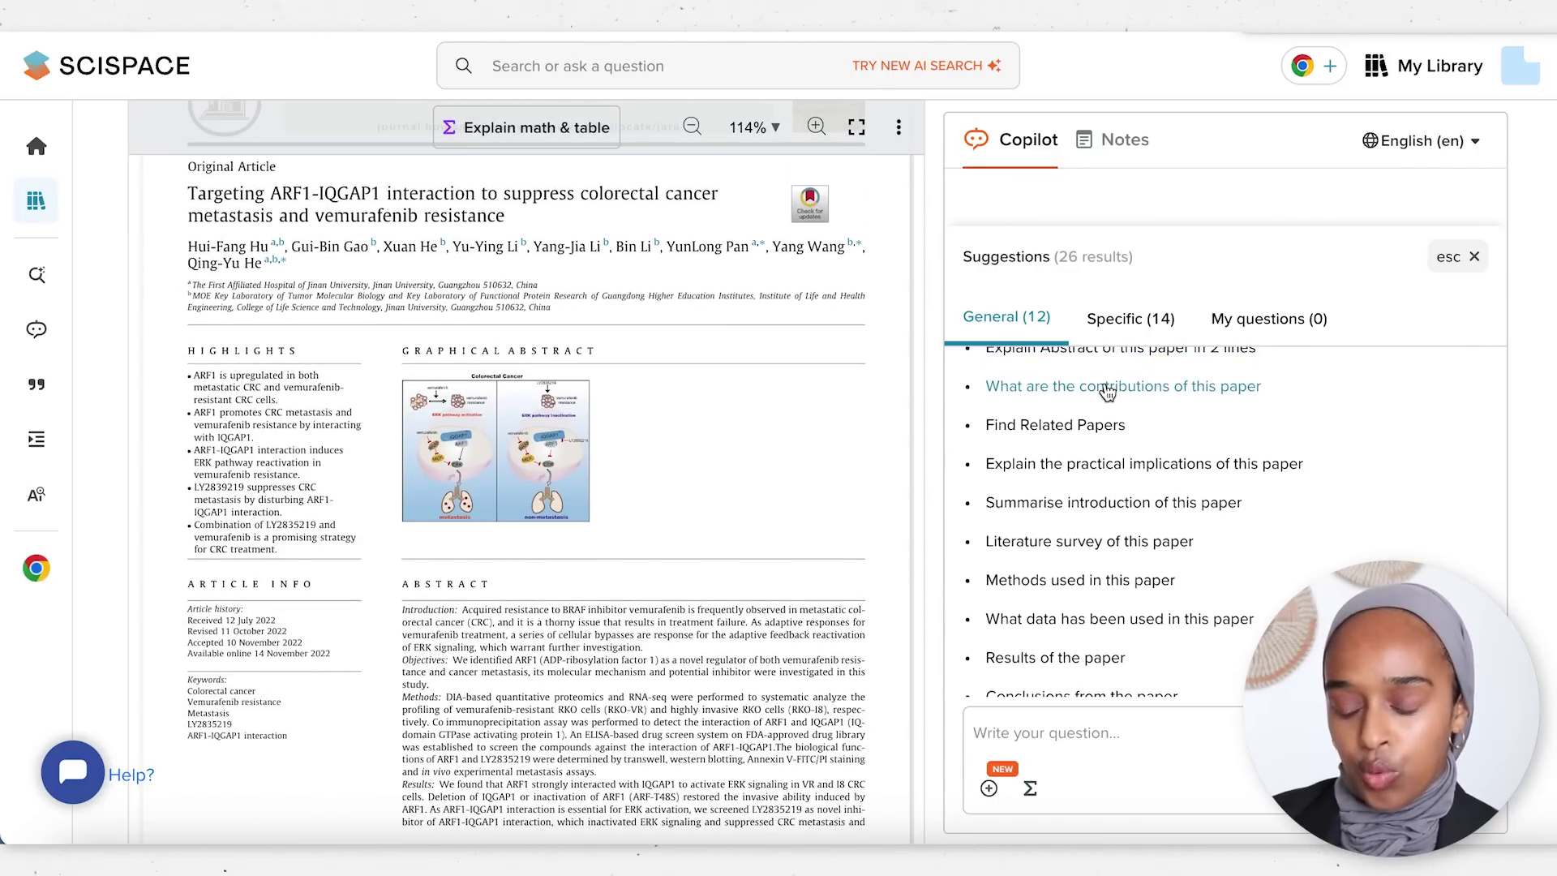
scroll(1079, 406, "down", 2)
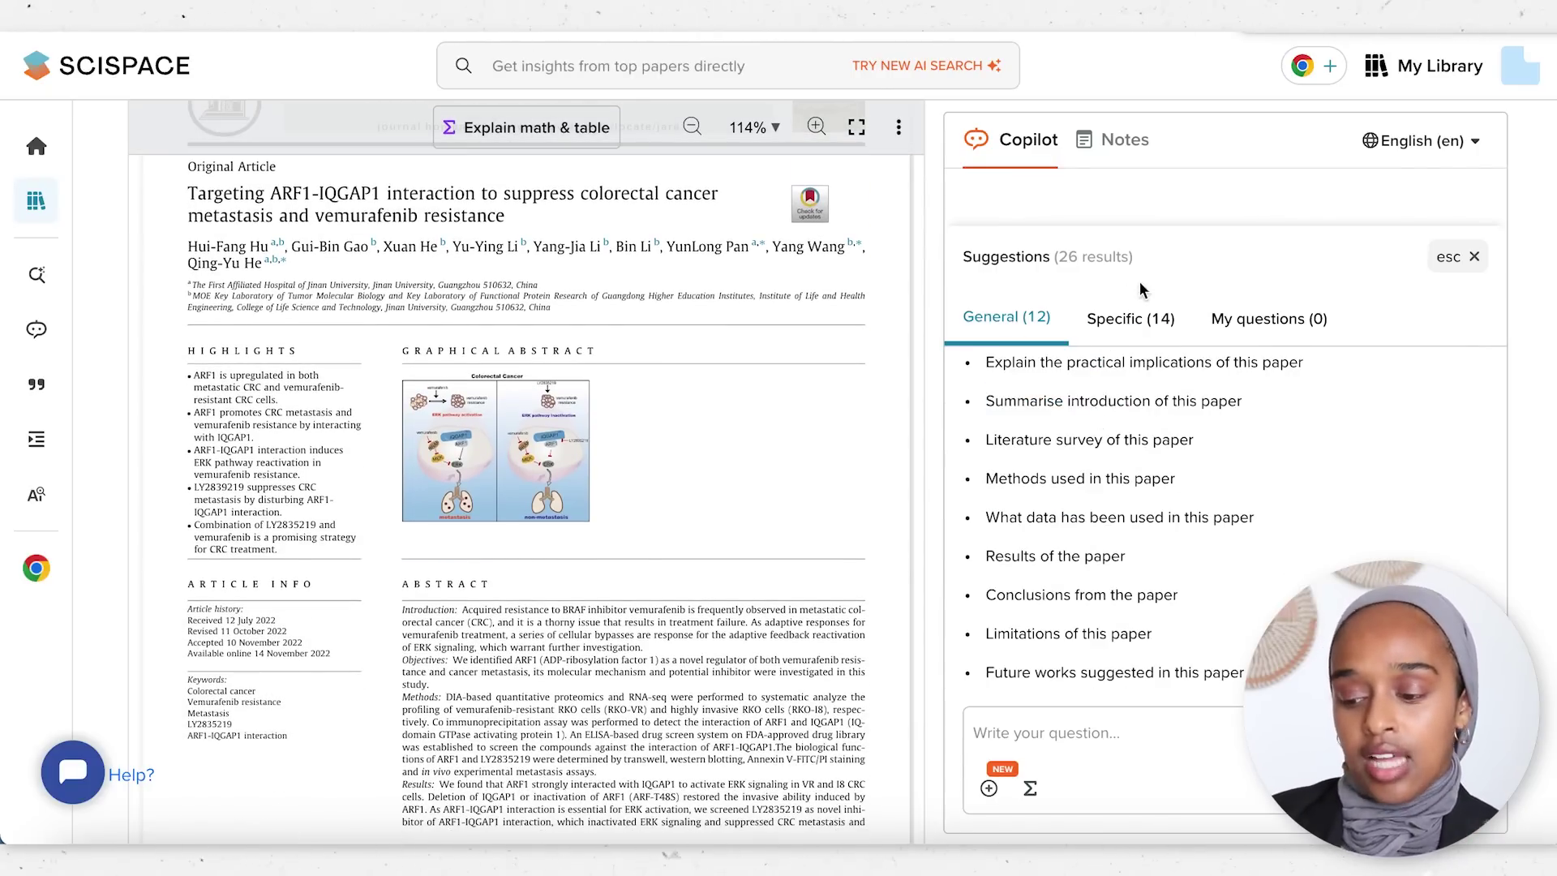
left_click(1128, 317)
scroll(1059, 430, "down", 2)
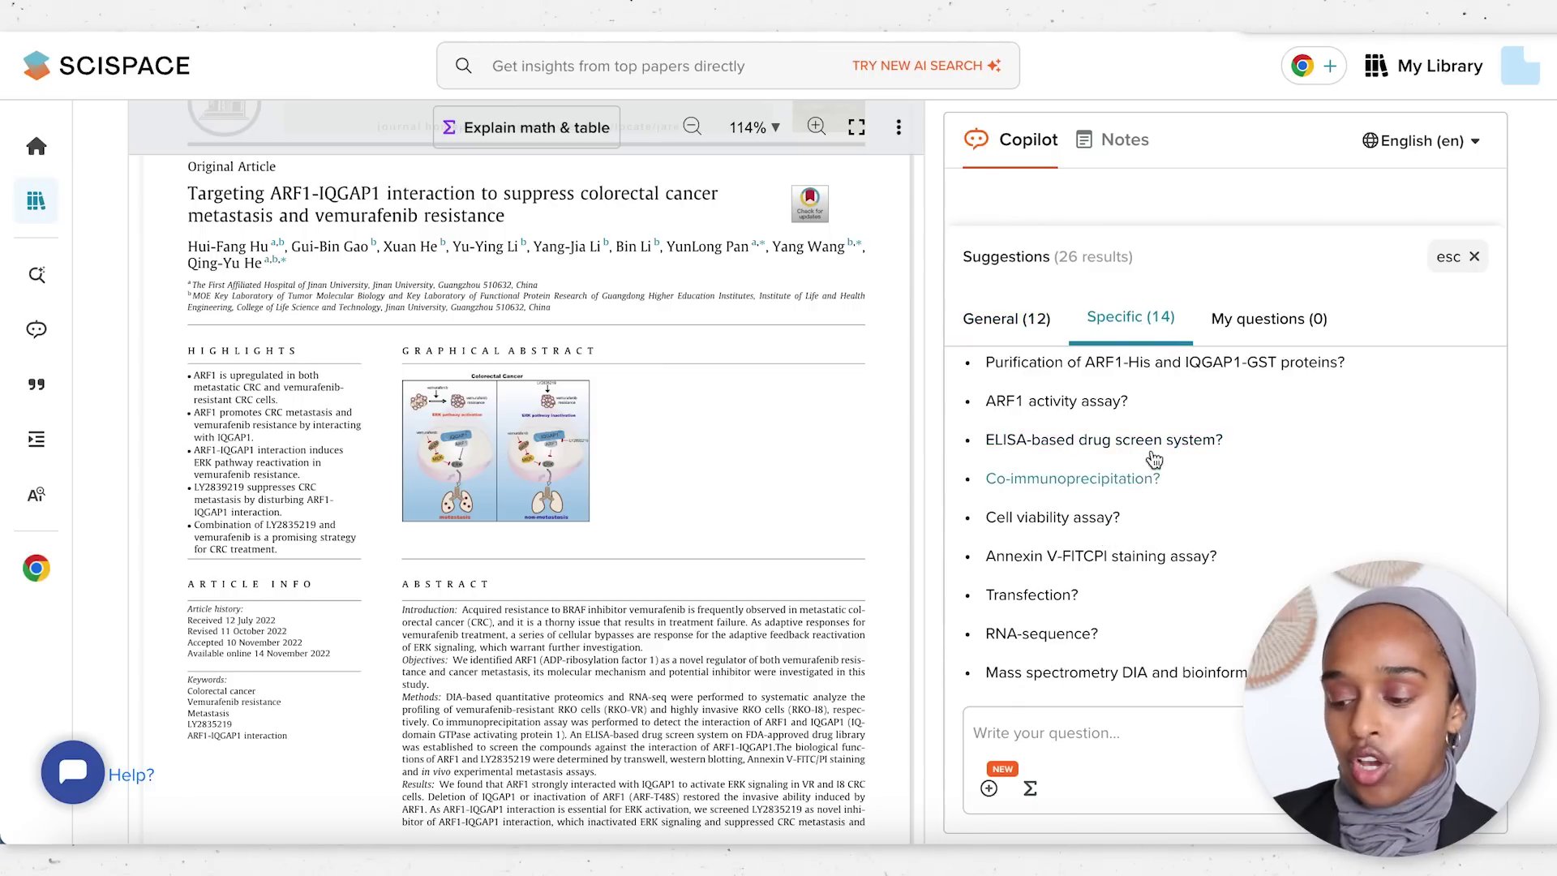
left_click(1307, 320)
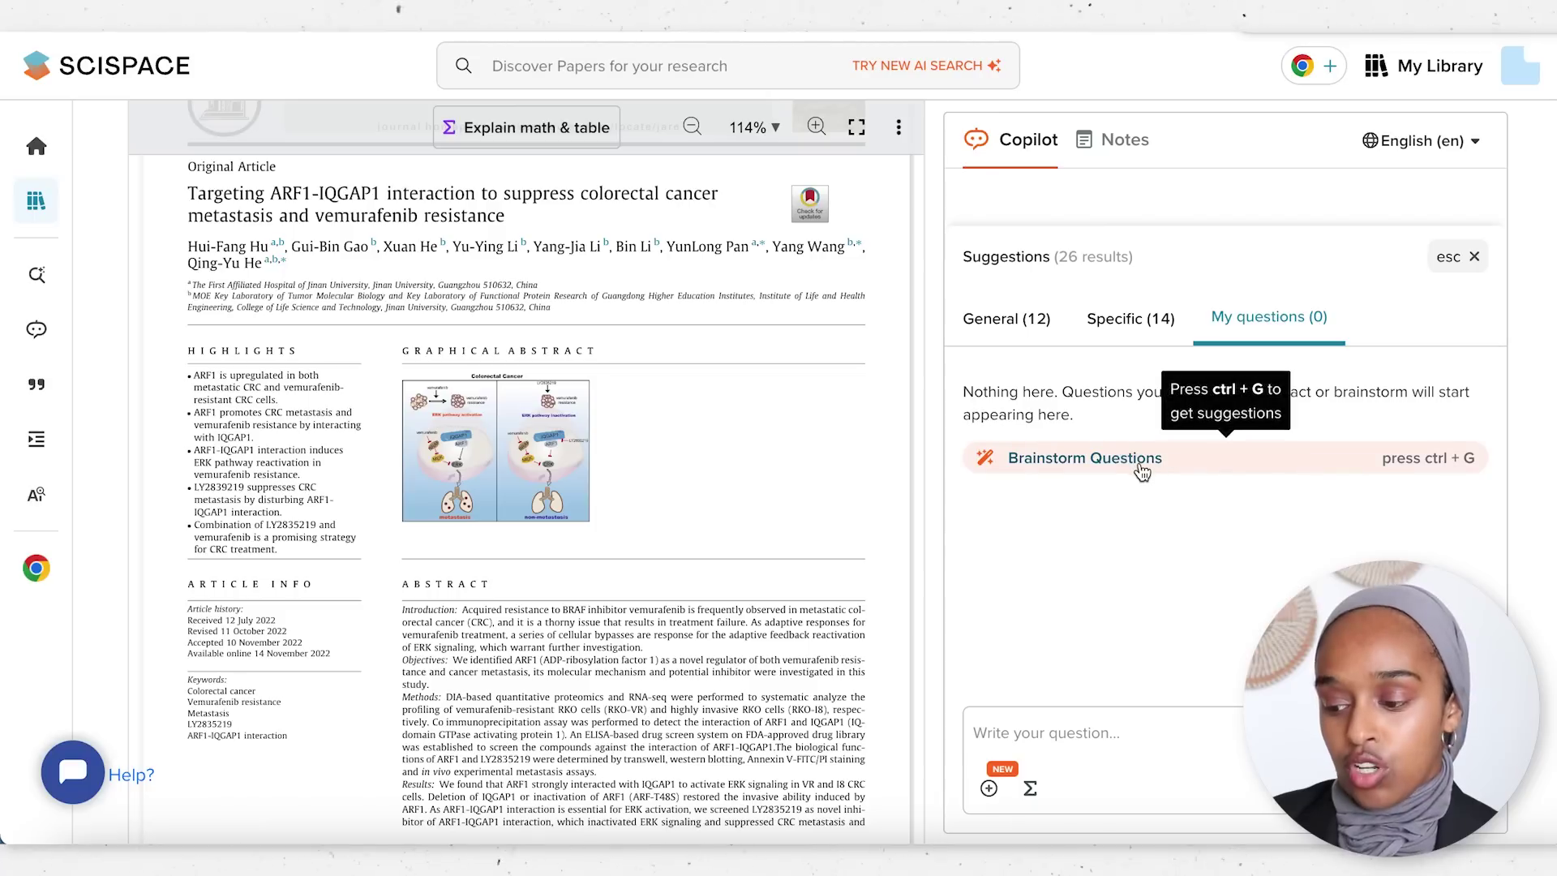
left_click(1110, 341)
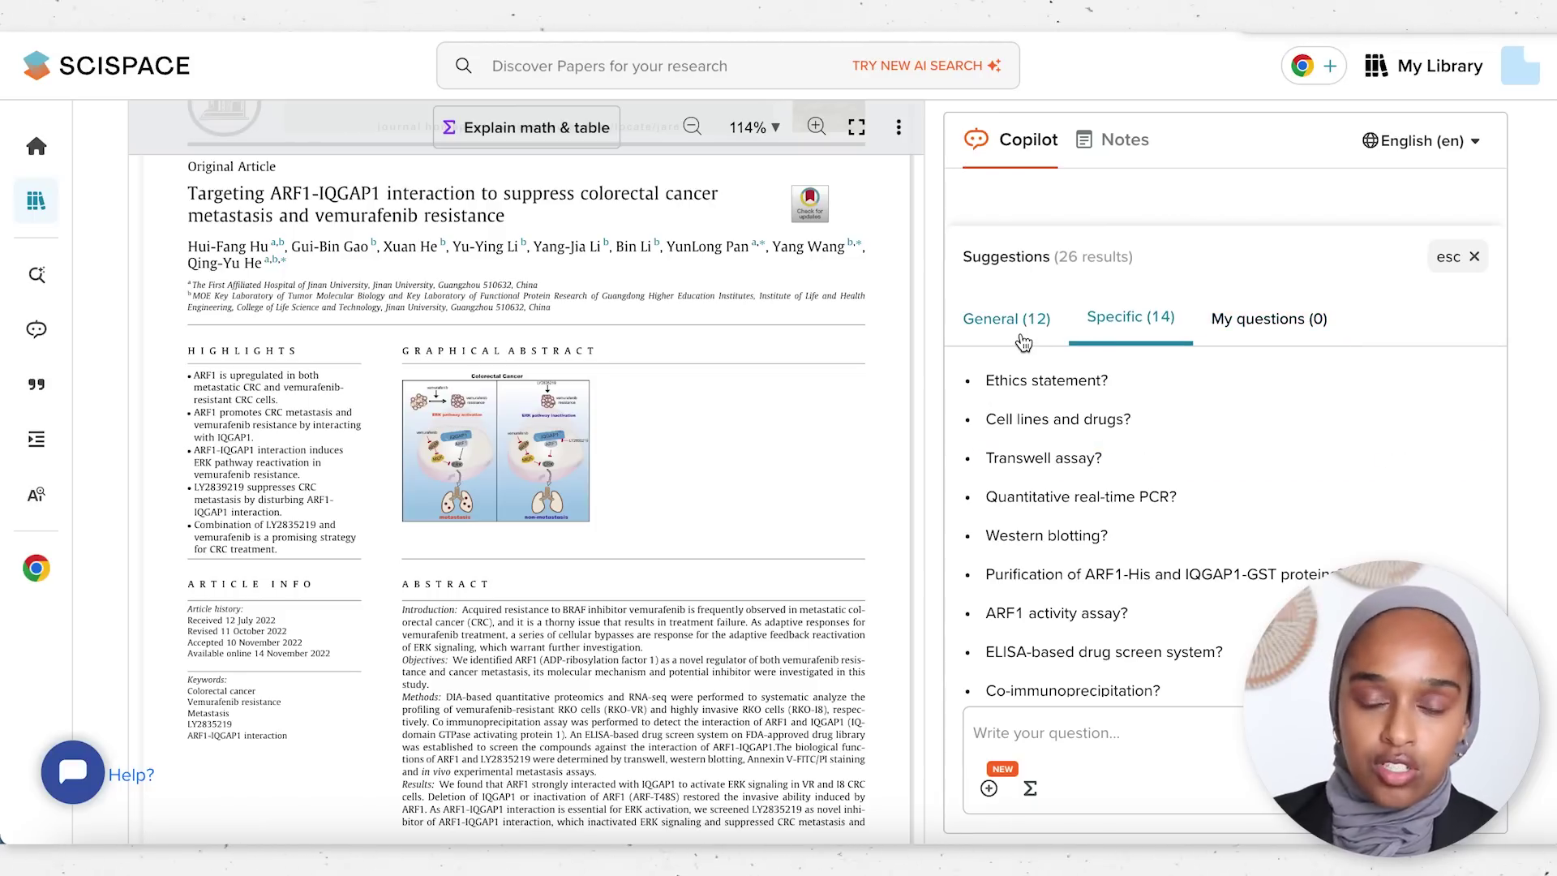
left_click(1024, 342)
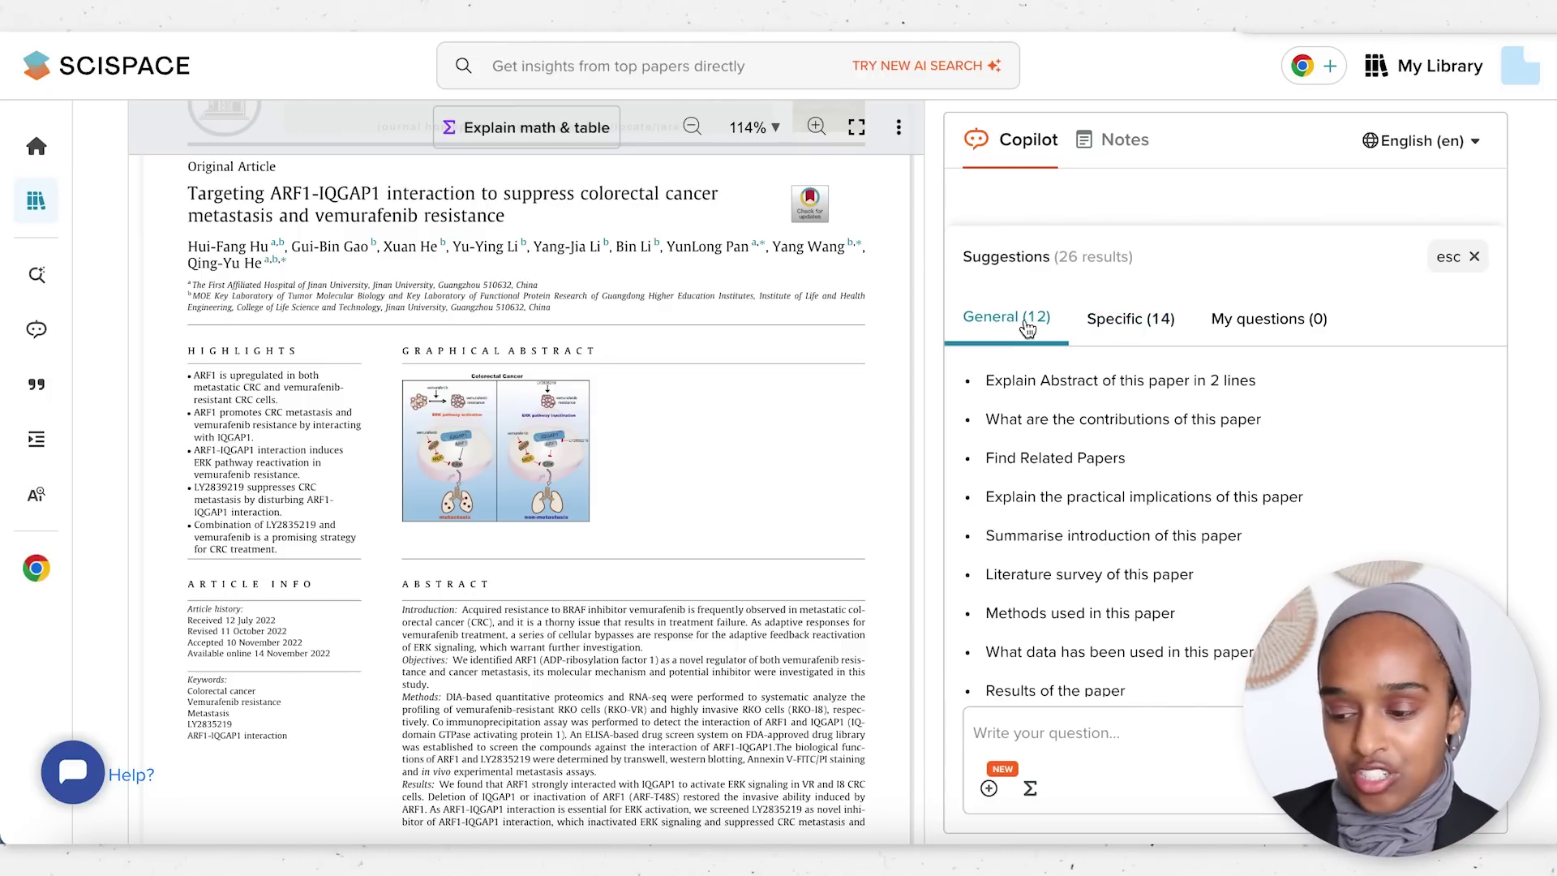
scroll(1082, 496, "down", 2)
scroll(1082, 496, "down", 1)
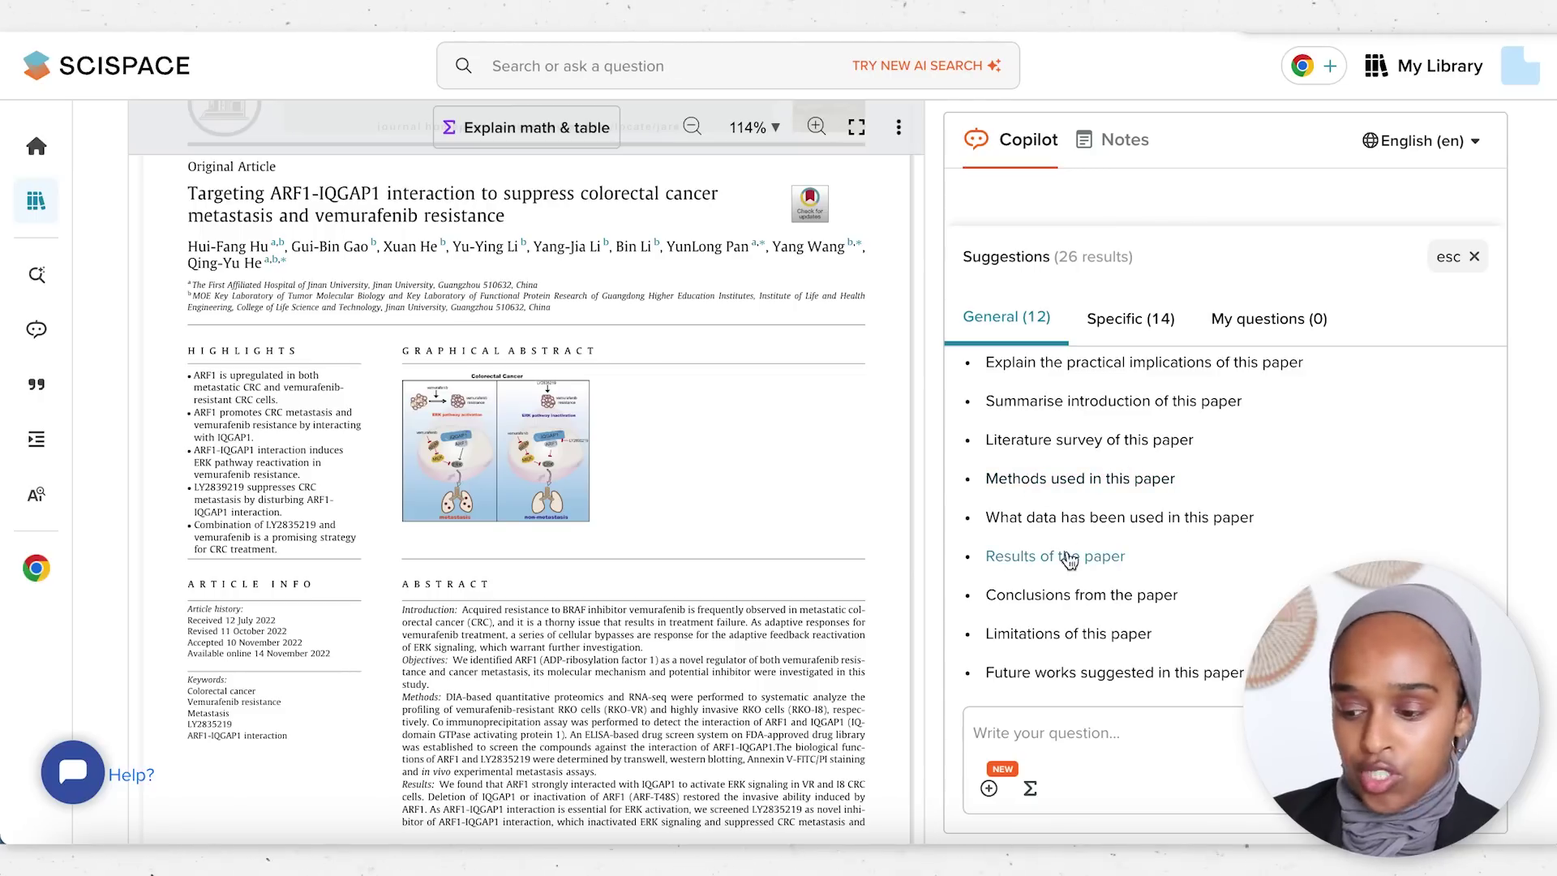
scroll(1086, 519, "up", 3)
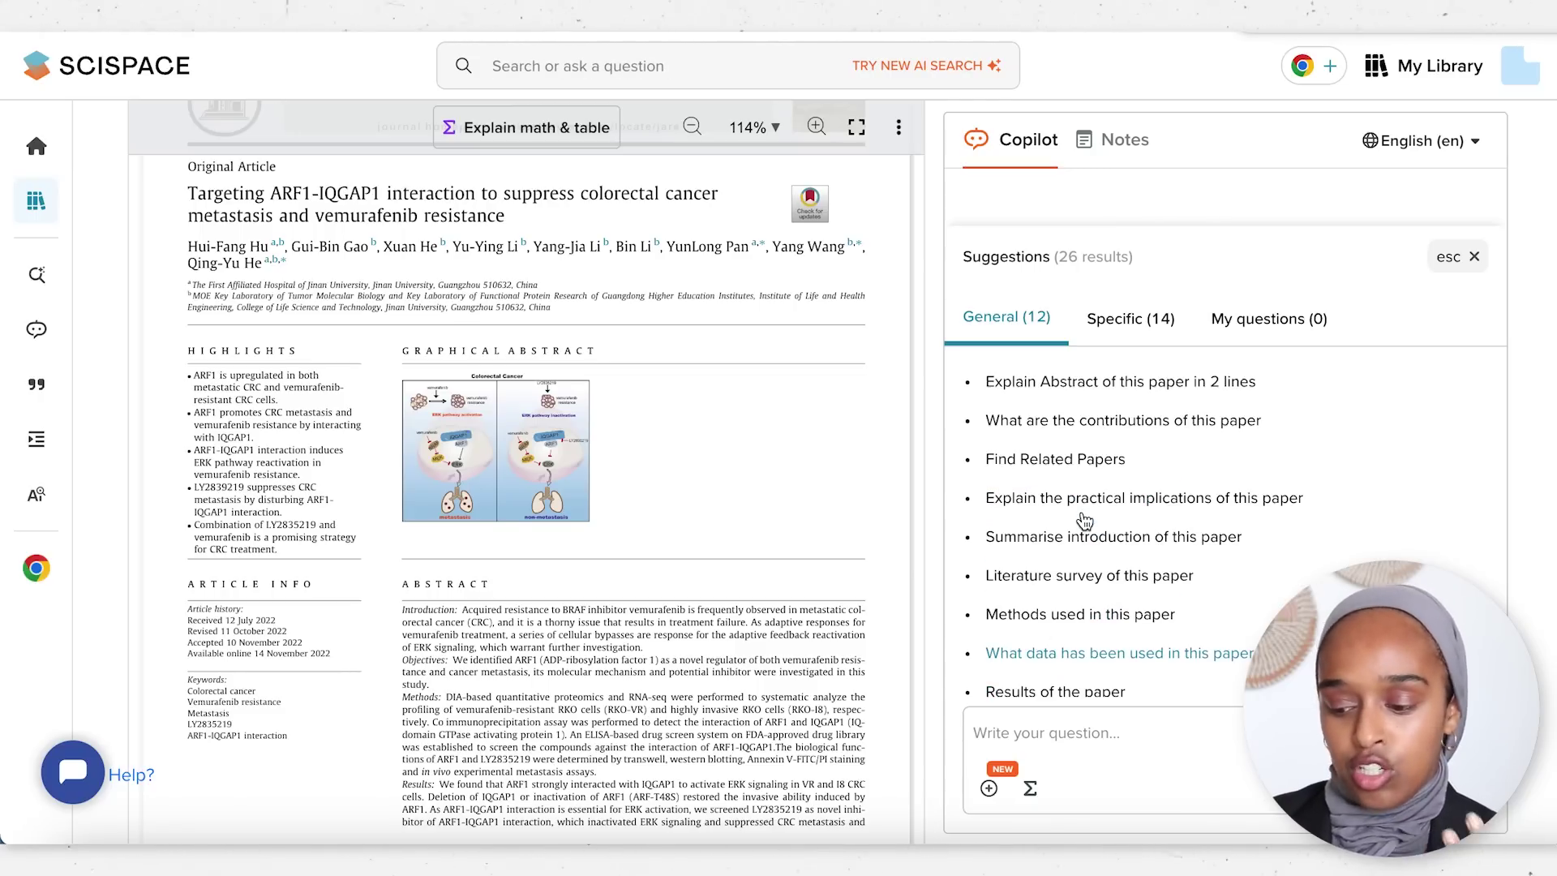
scroll(552, 324, "up", 4)
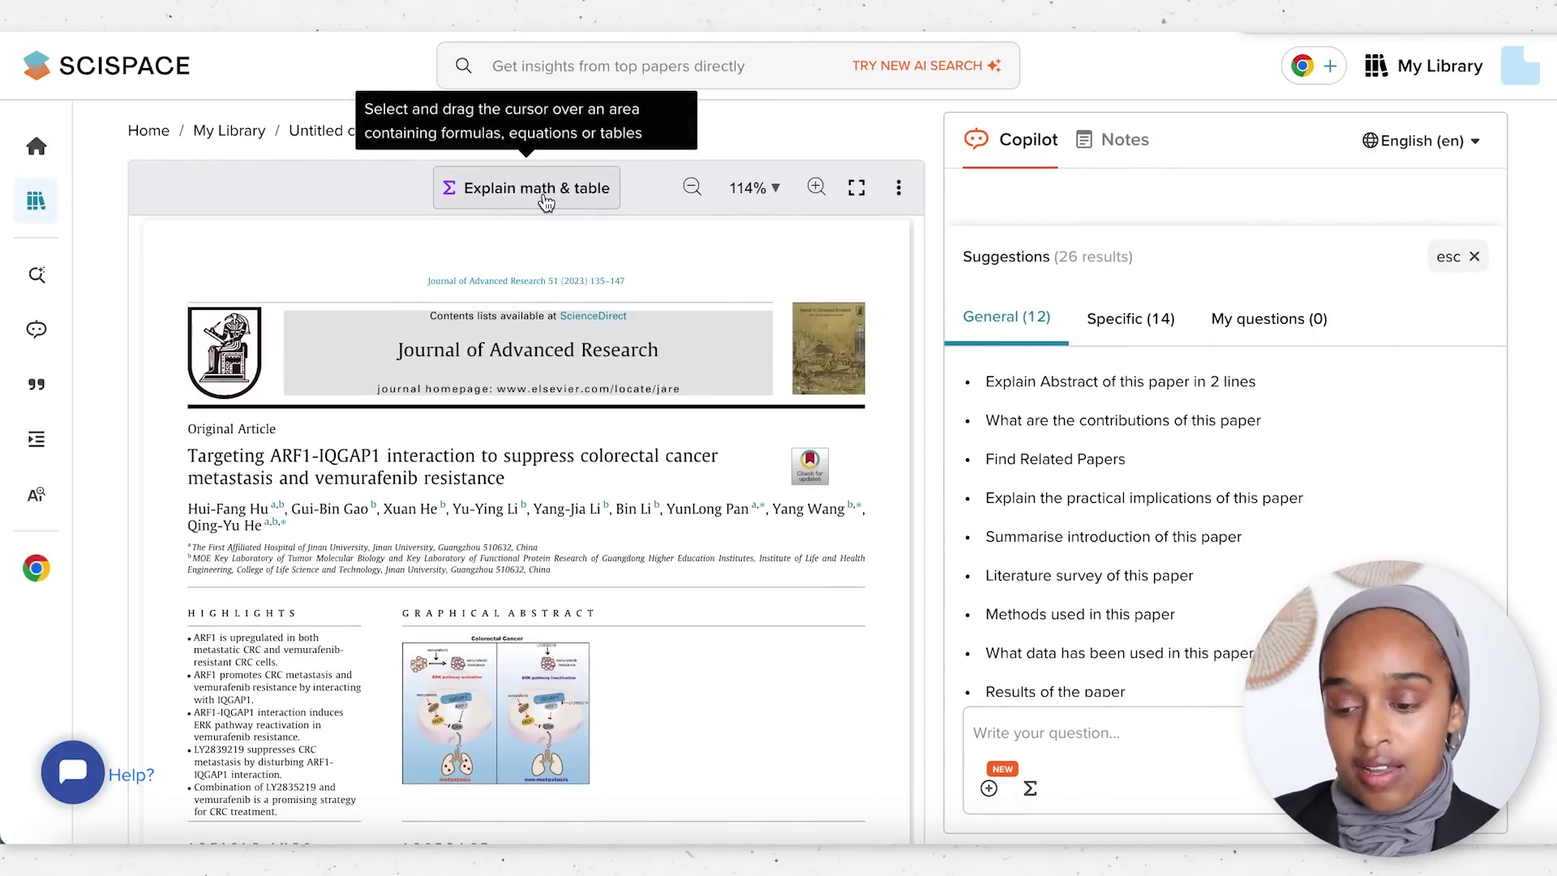
Step: Using Explain math & table, select the AST chart on page 146 of the PDF
scroll(537, 560, "down", 20)
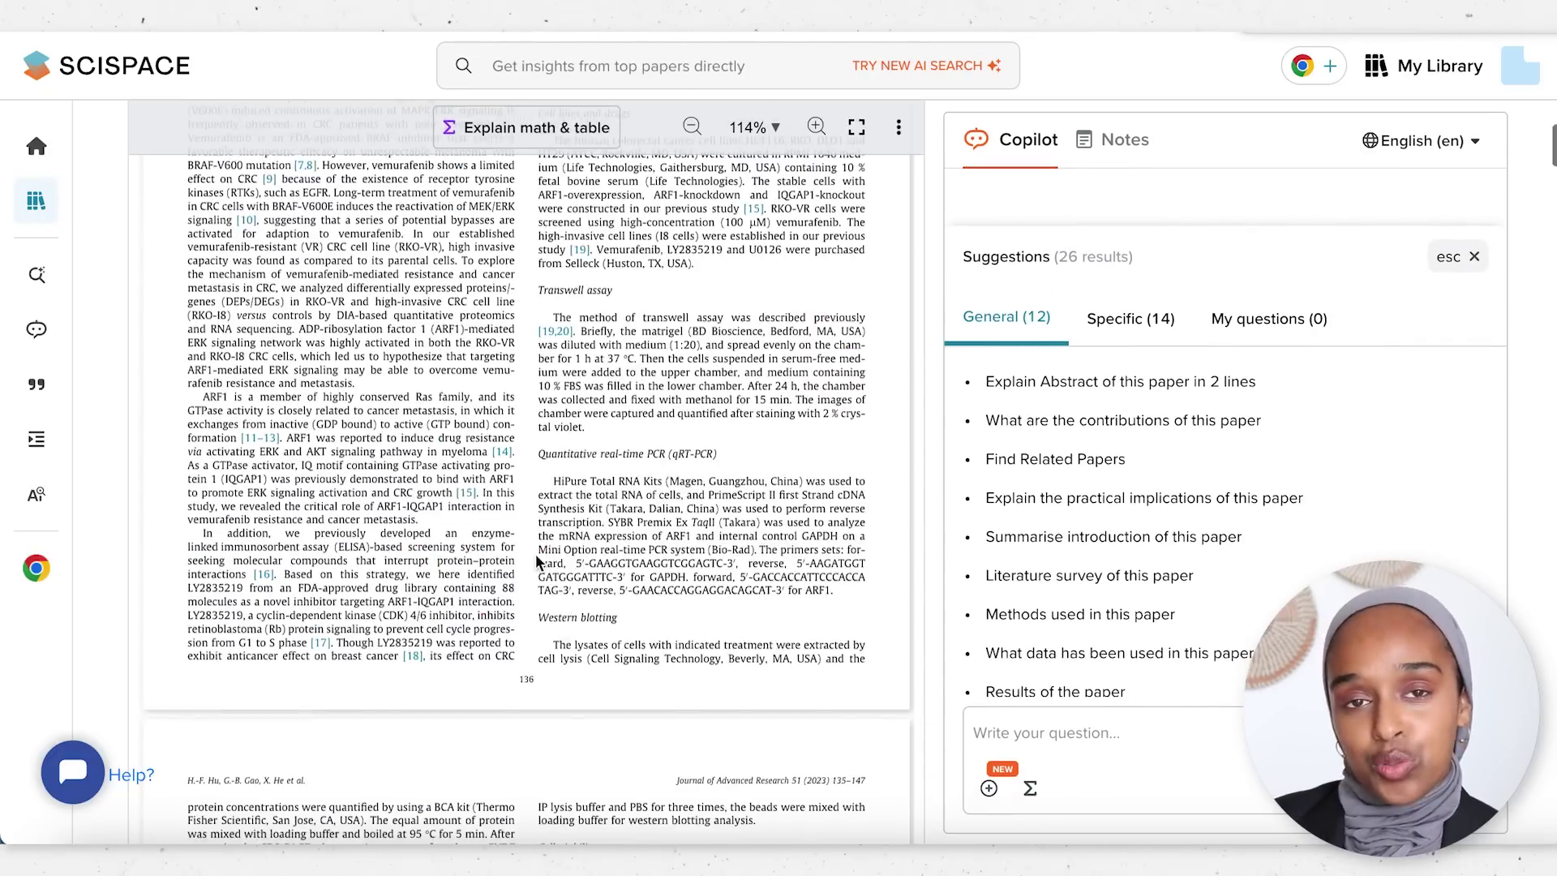
scroll(536, 560, "down", 5)
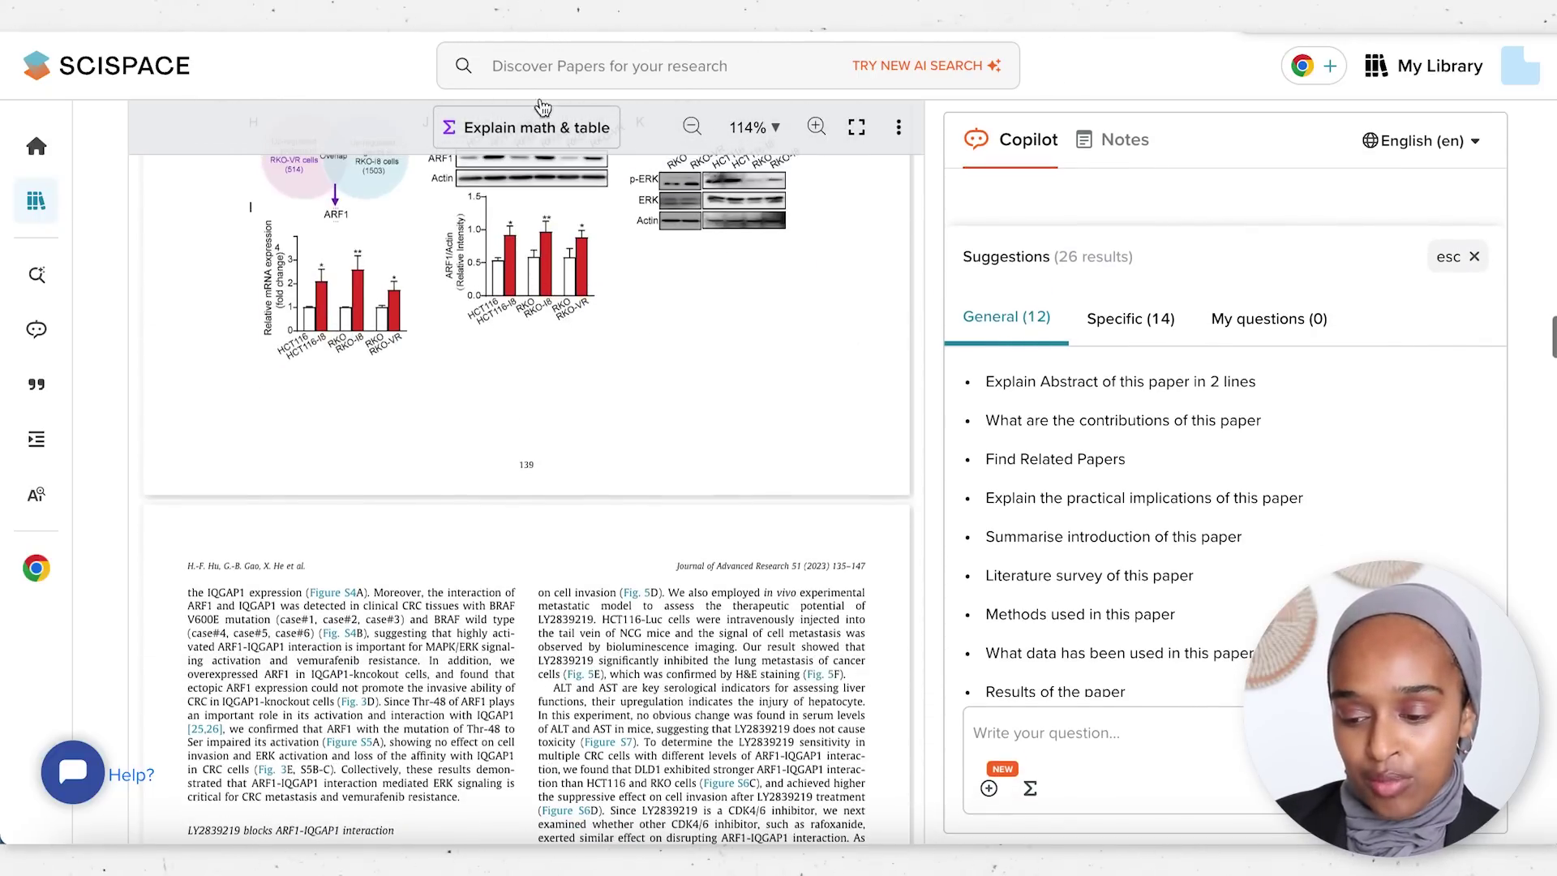
left_click(549, 128)
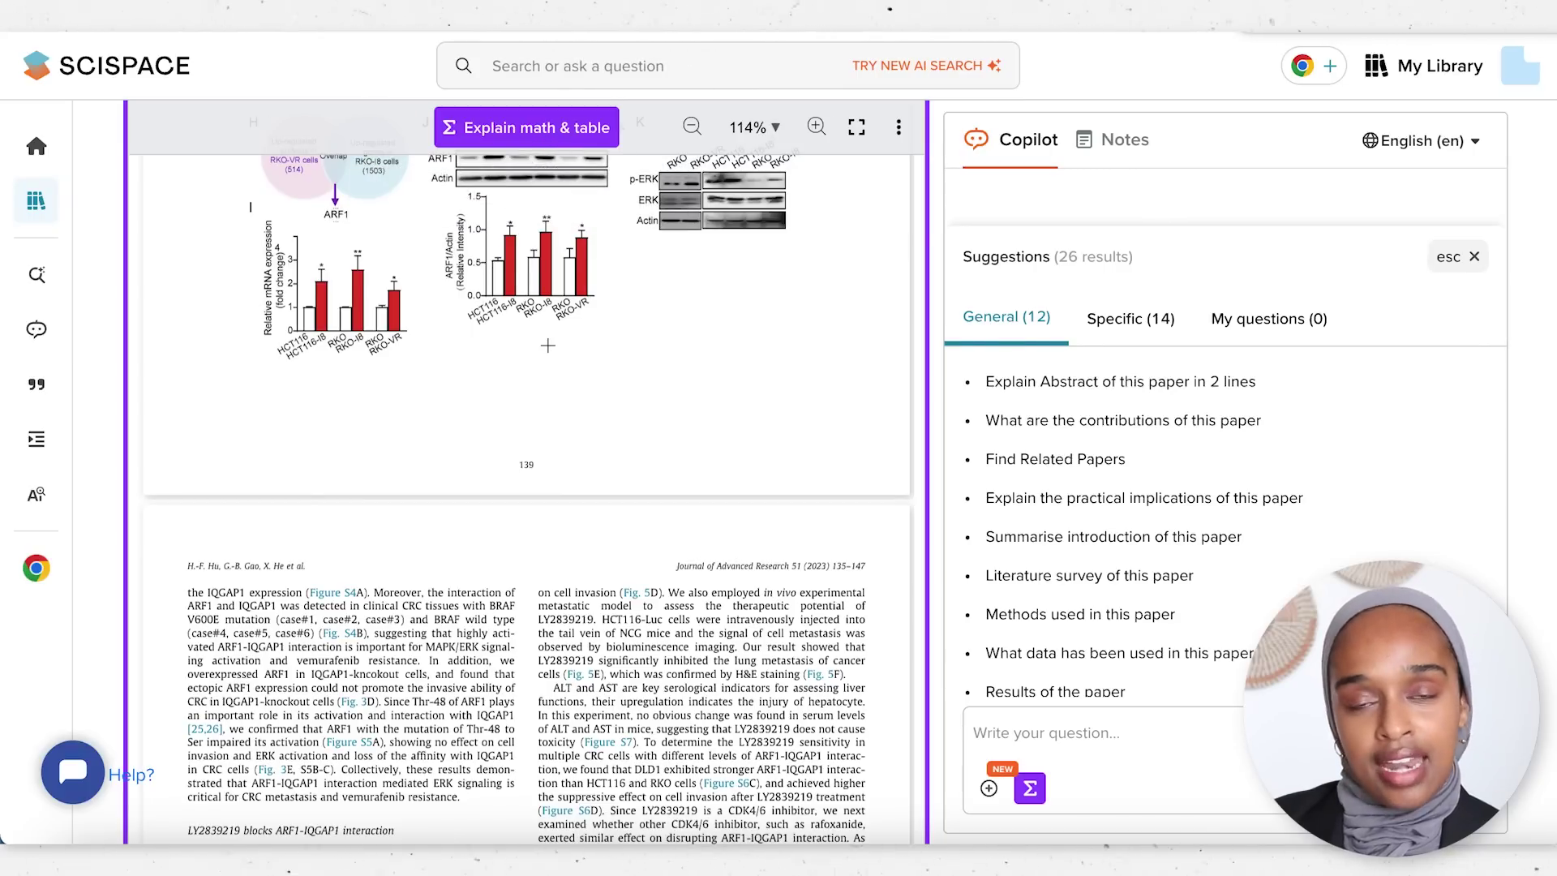
scroll(535, 339, "down", 20)
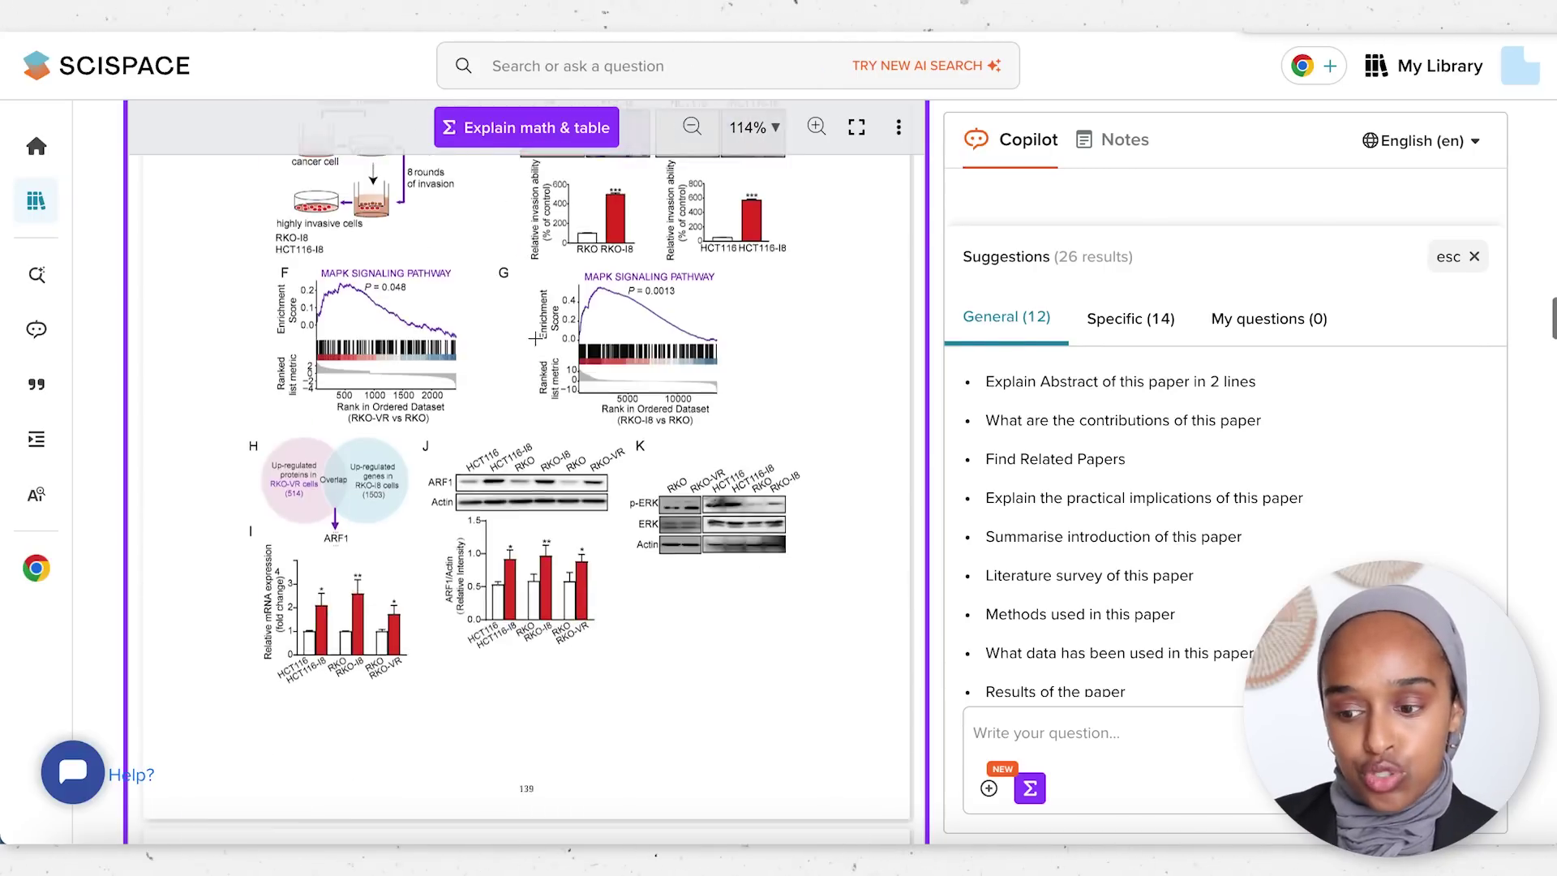
scroll(536, 338, "down", 20)
scroll(535, 338, "down", 20)
scroll(536, 338, "down", 10)
left_click_drag(631, 257, 800, 366)
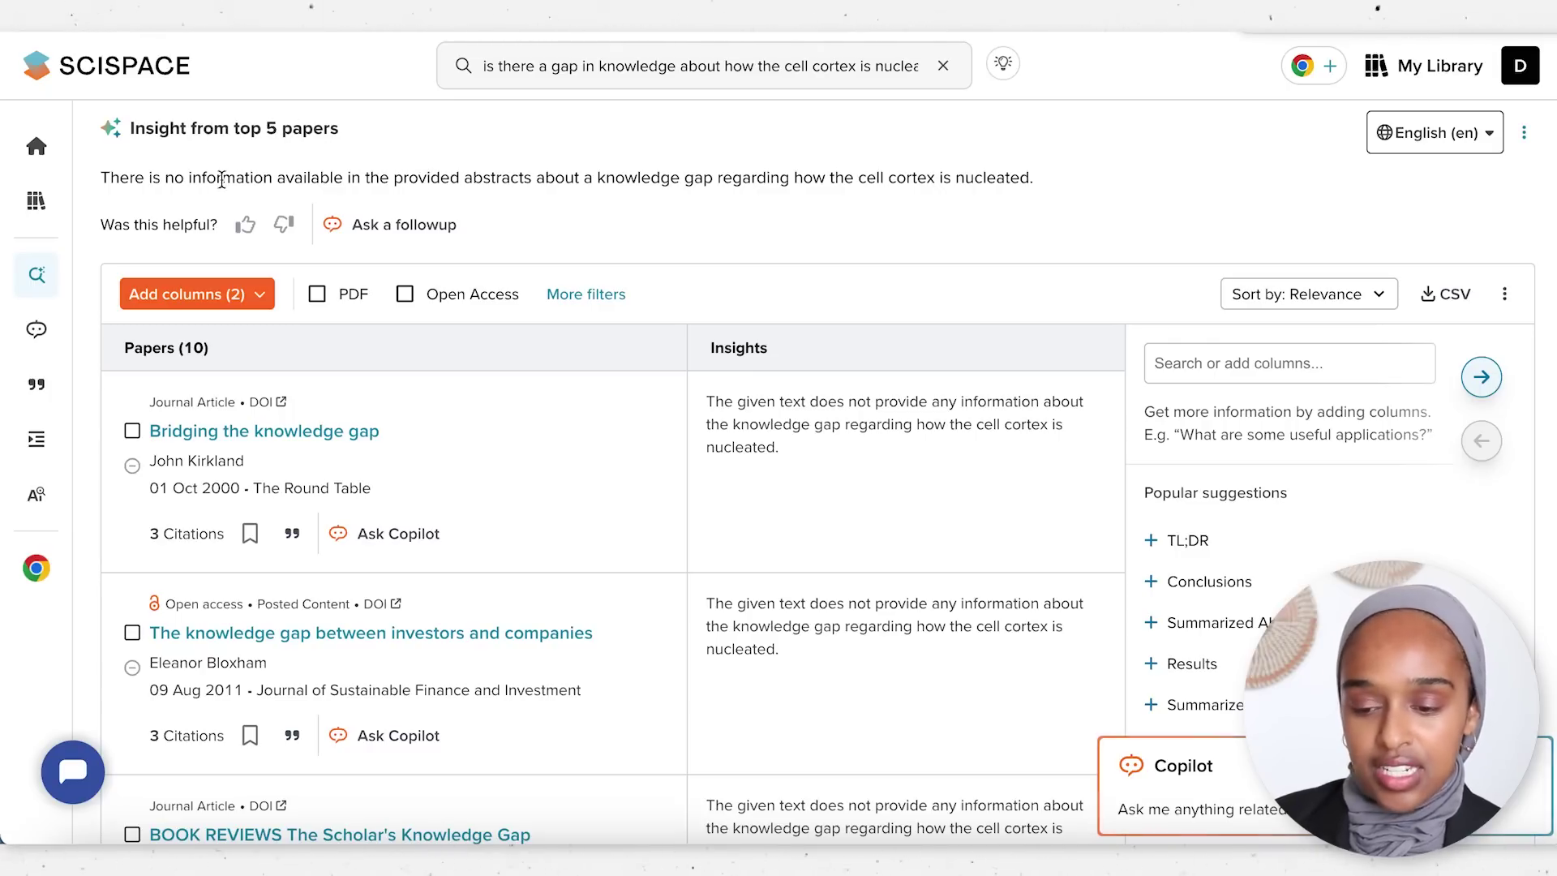
scroll(703, 318, "down", 3)
scroll(497, 422, "down", 1)
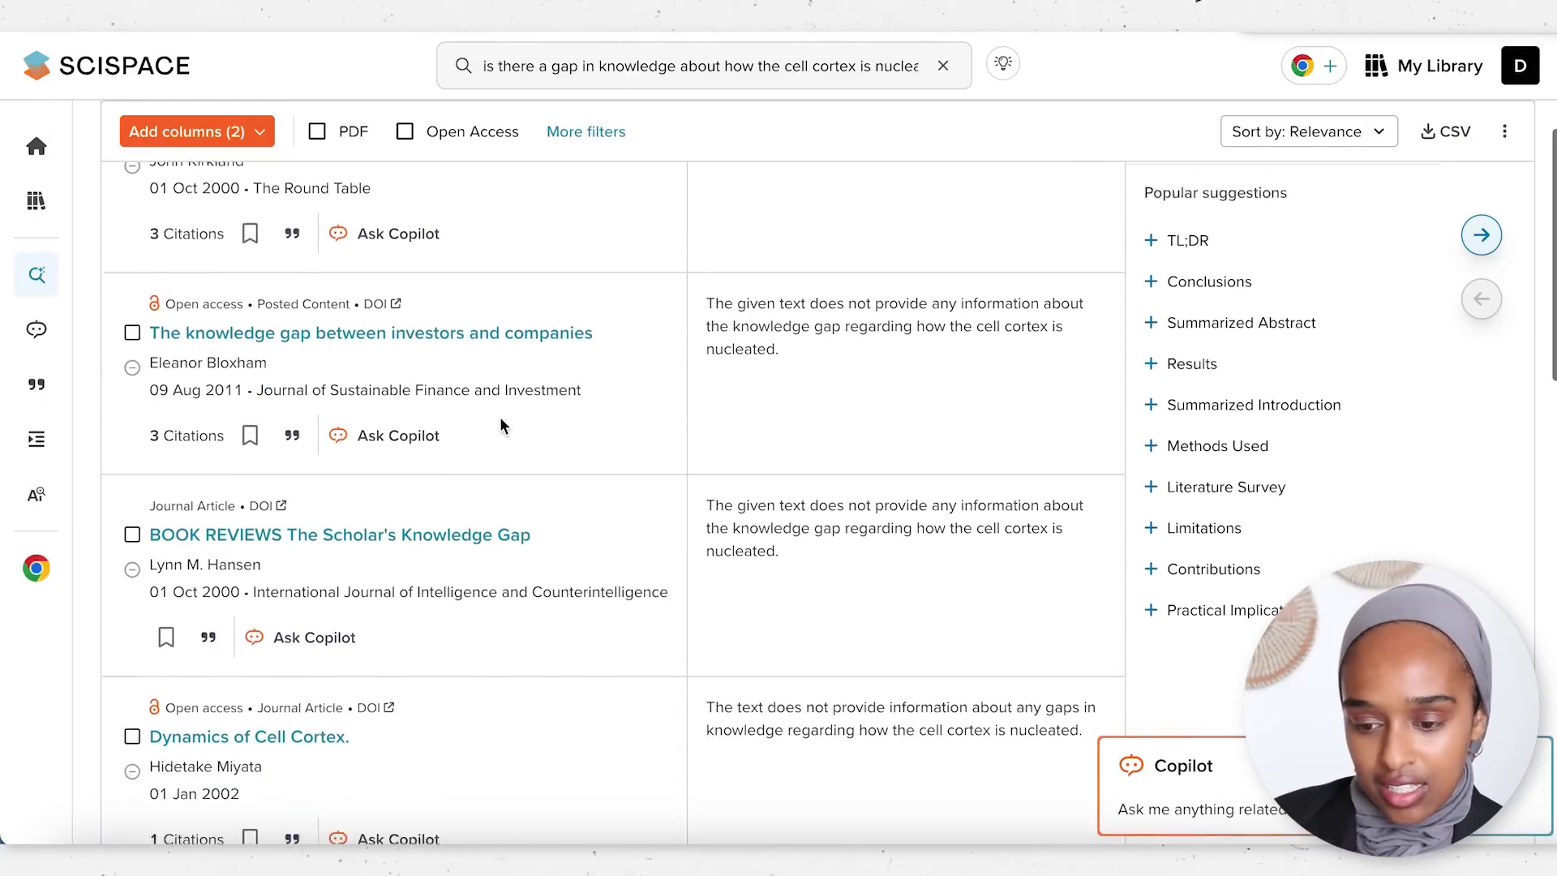
scroll(519, 478, "down", 3)
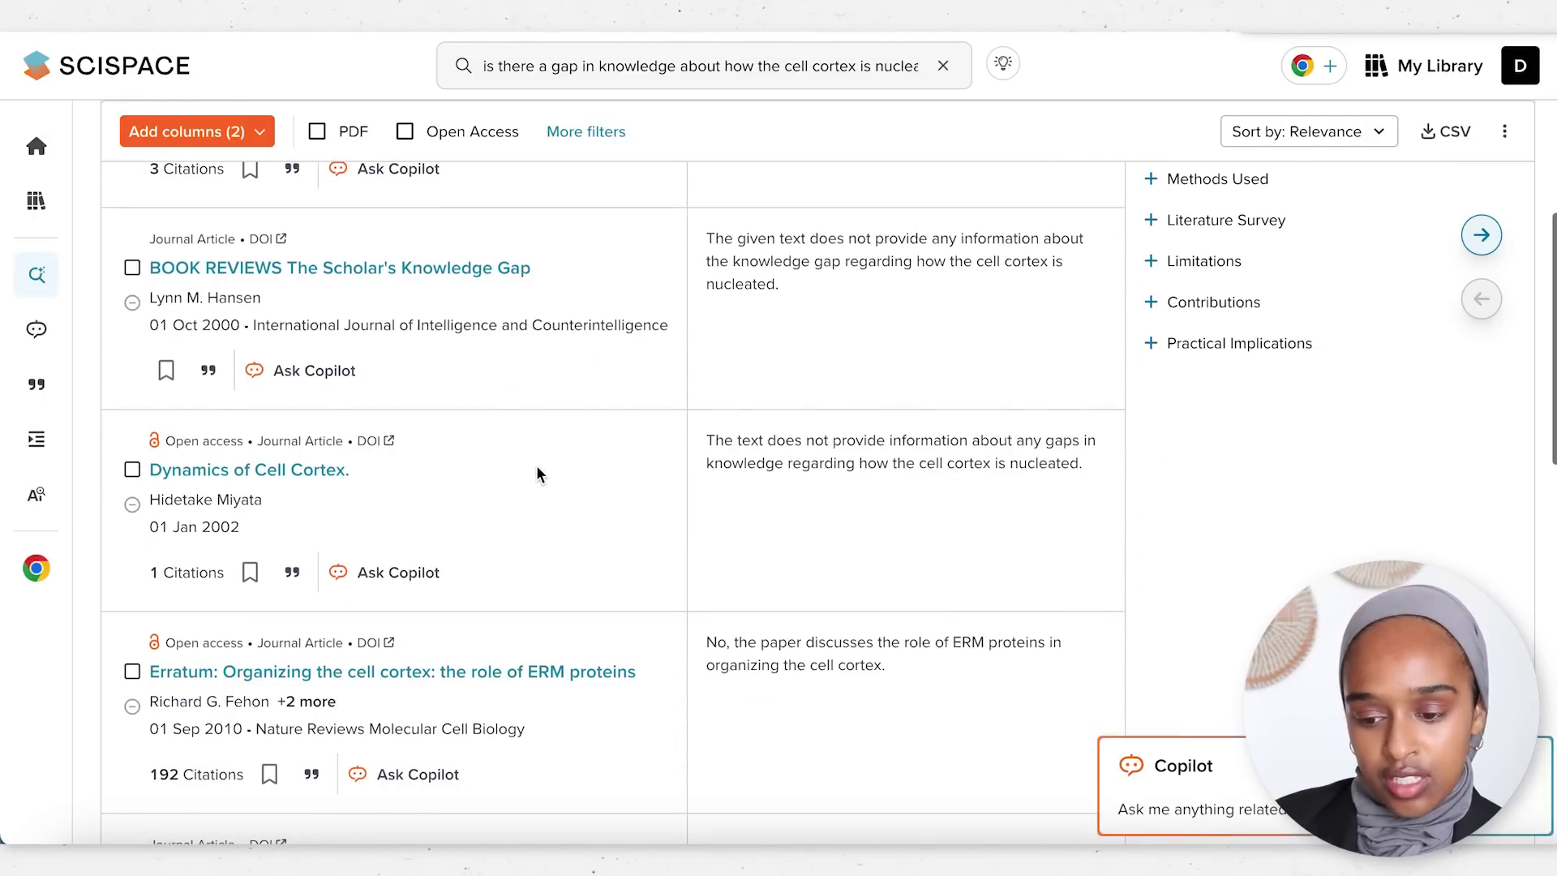
scroll(537, 475, "down", 3)
scroll(649, 422, "down", 2)
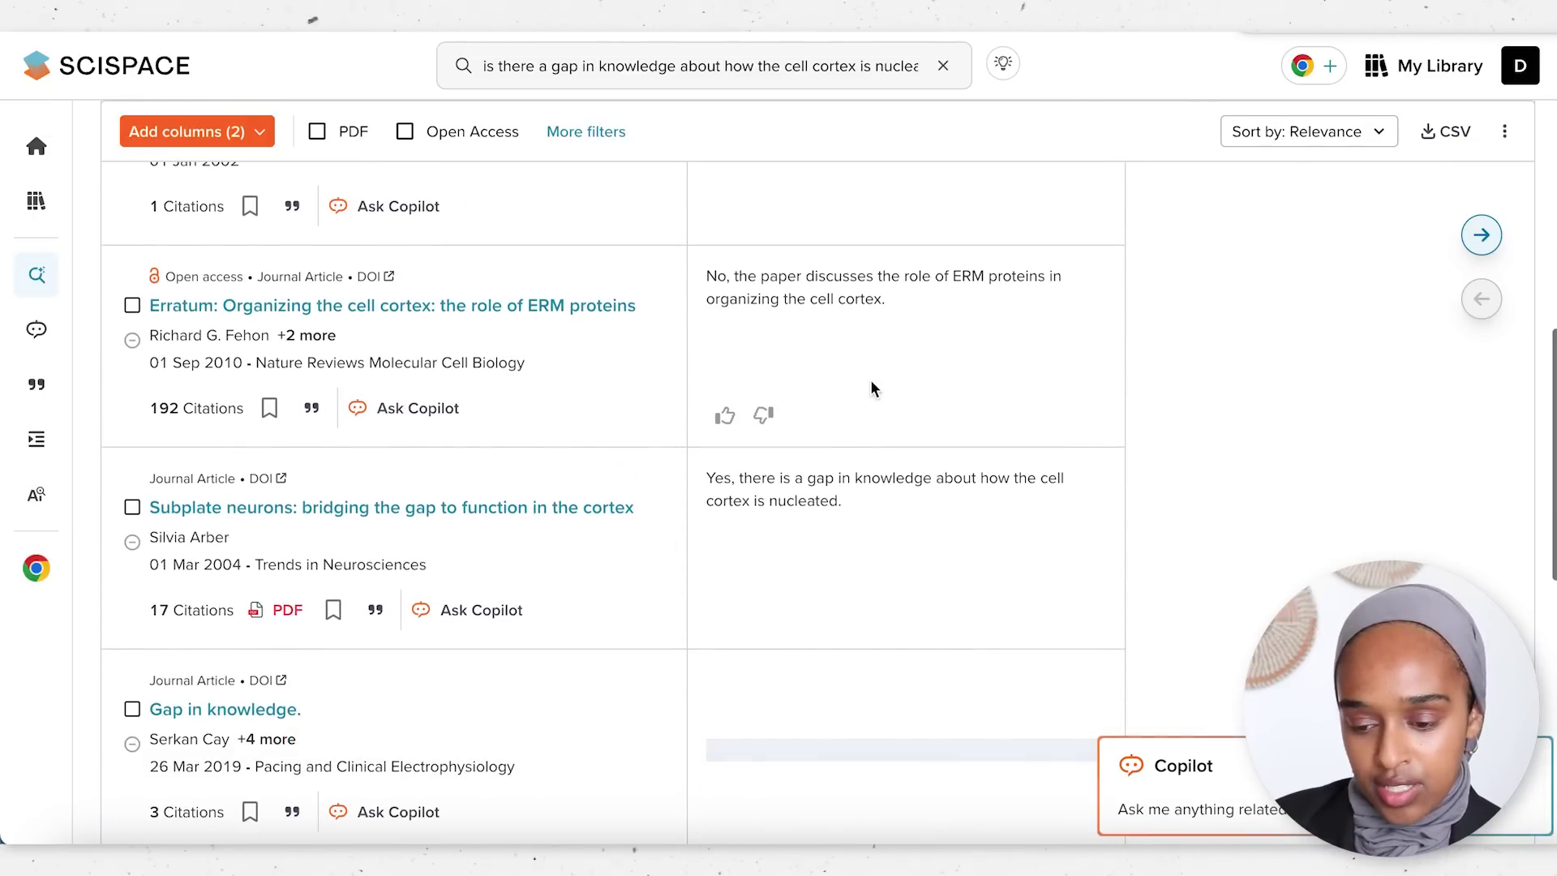
scroll(870, 389, "down", 1)
scroll(884, 398, "down", 4)
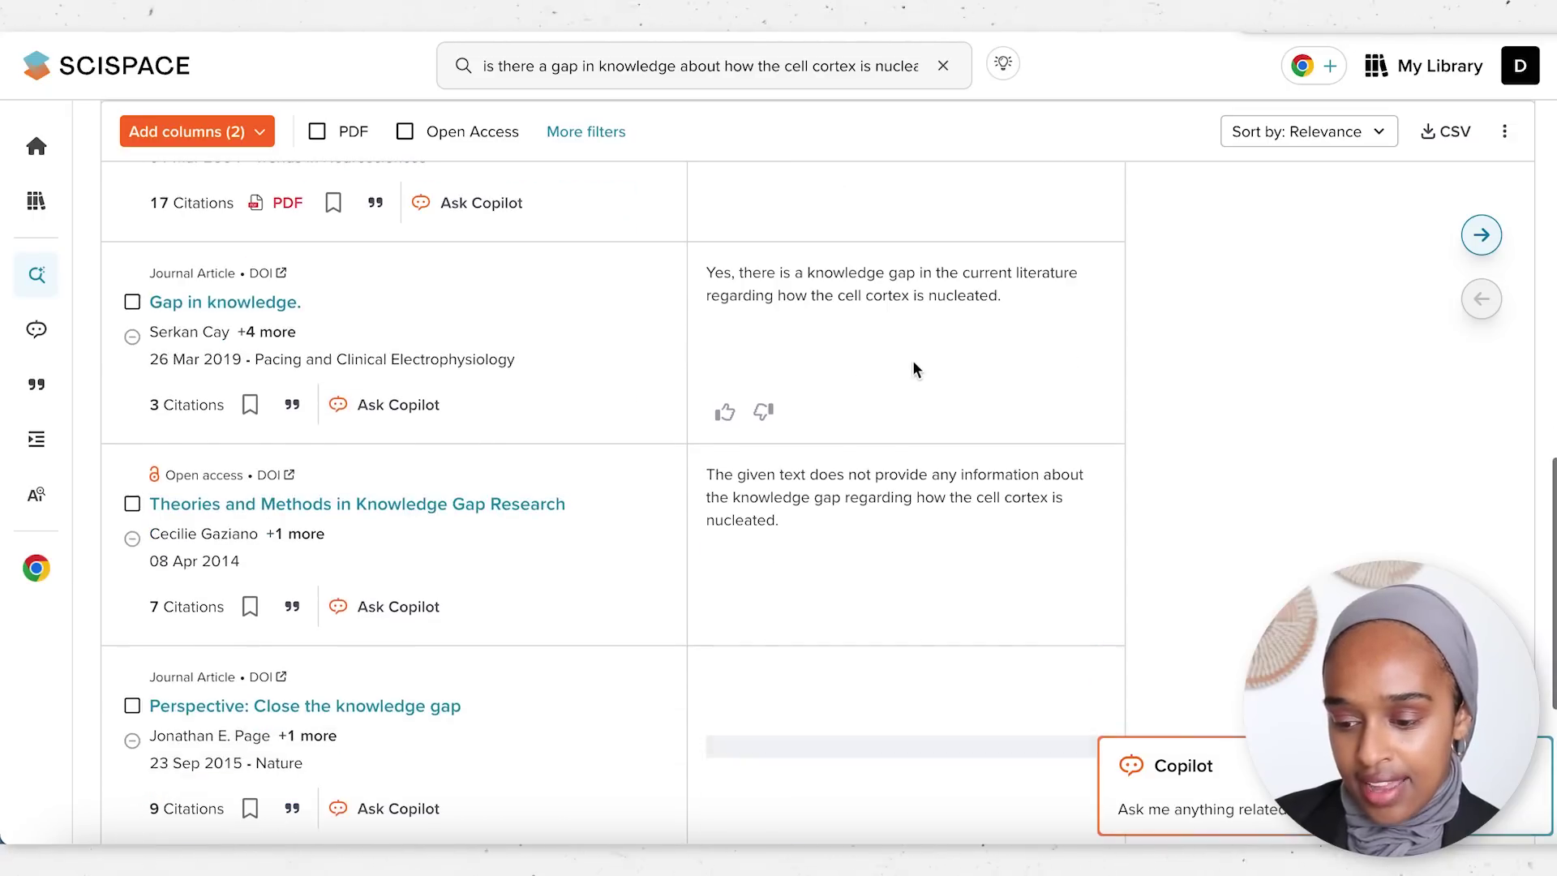
scroll(892, 357, "down", 1)
scroll(927, 361, "down", 2)
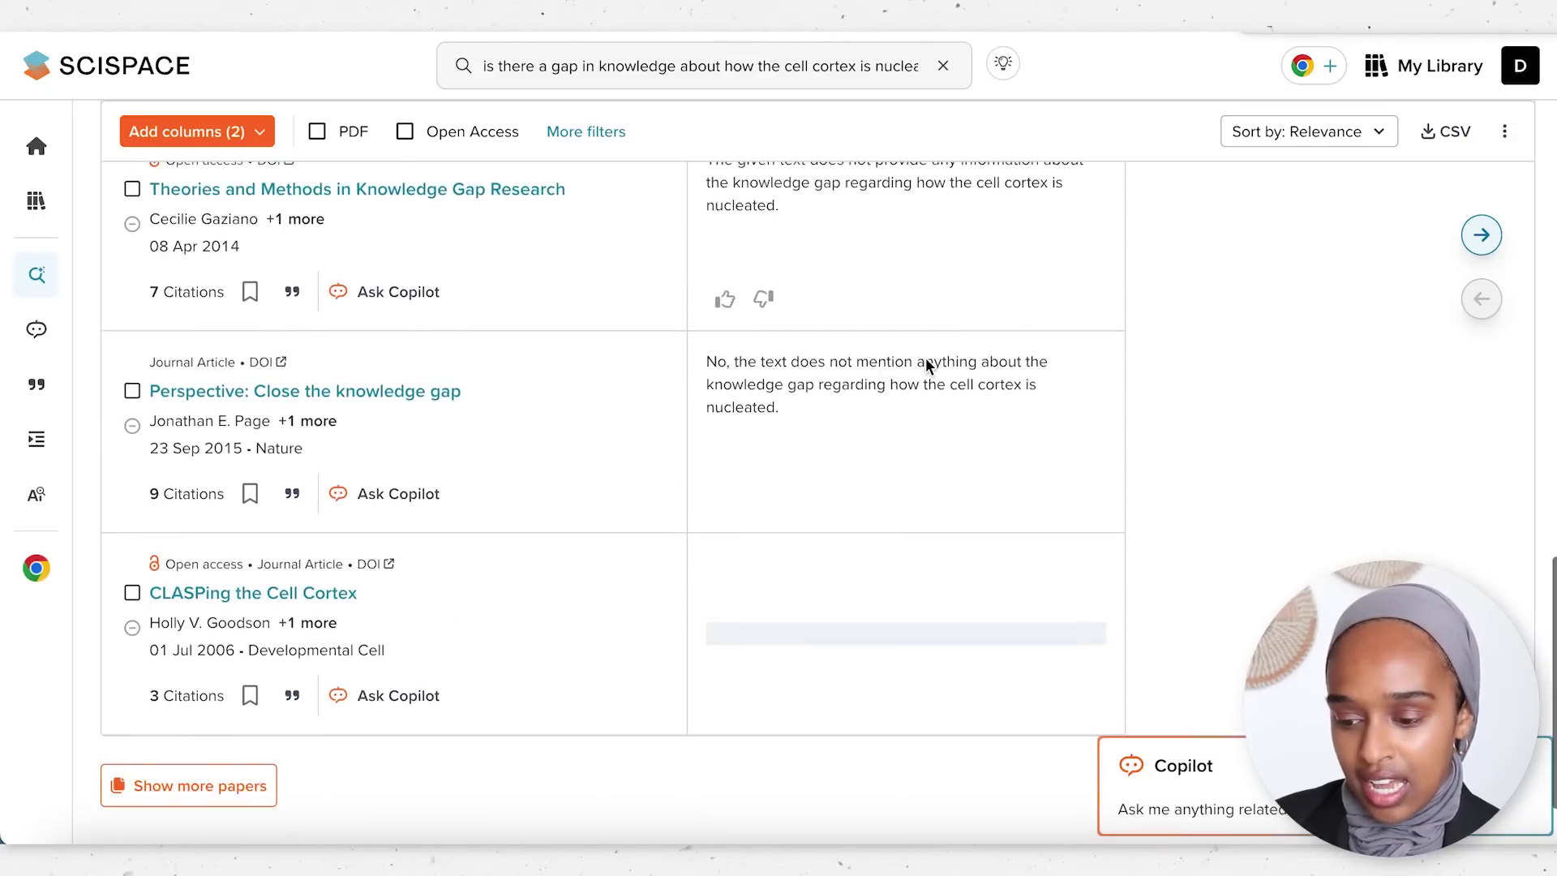
scroll(929, 341, "down", 1)
scroll(921, 344, "up", 15)
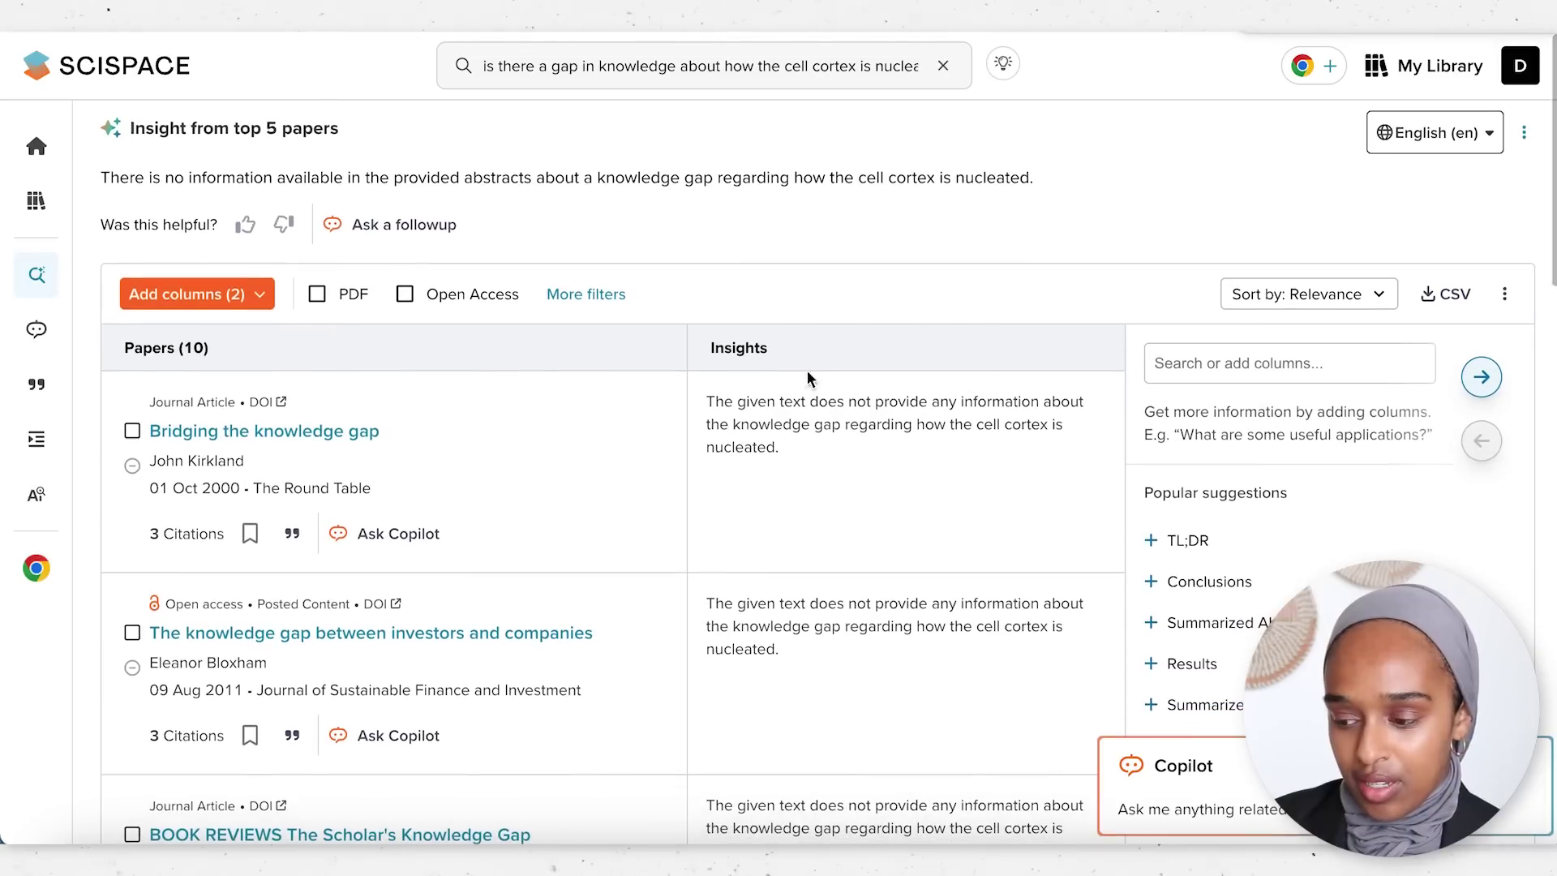
scroll(1192, 542, "down", 2)
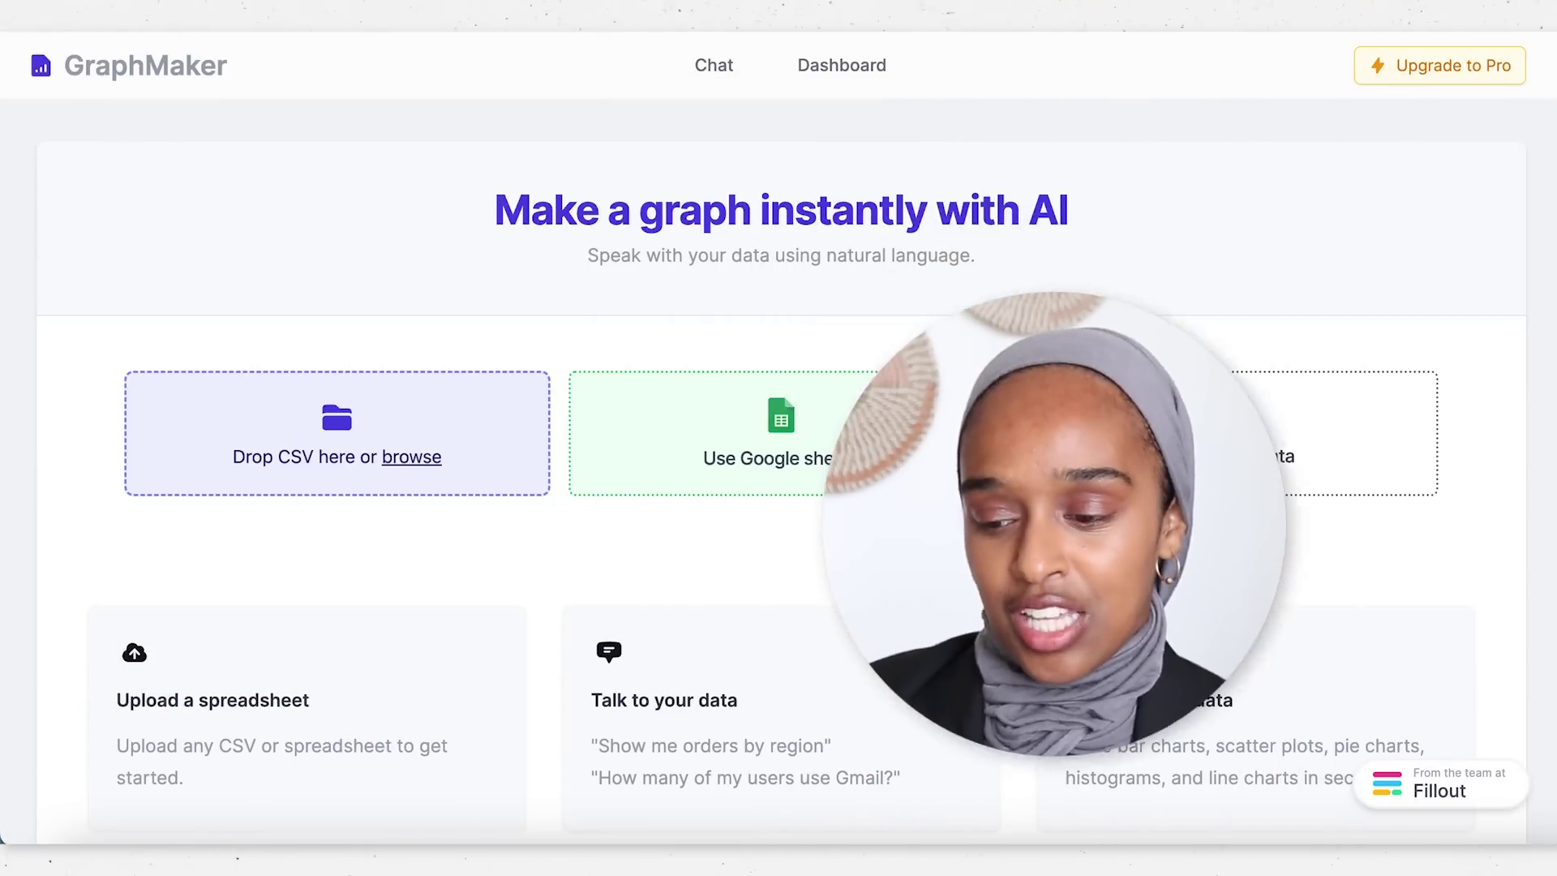
Step: Scroll GraphMaker's start page to view the CSV upload, Google Sheets and sample data options
scroll(691, 292, "down", 1)
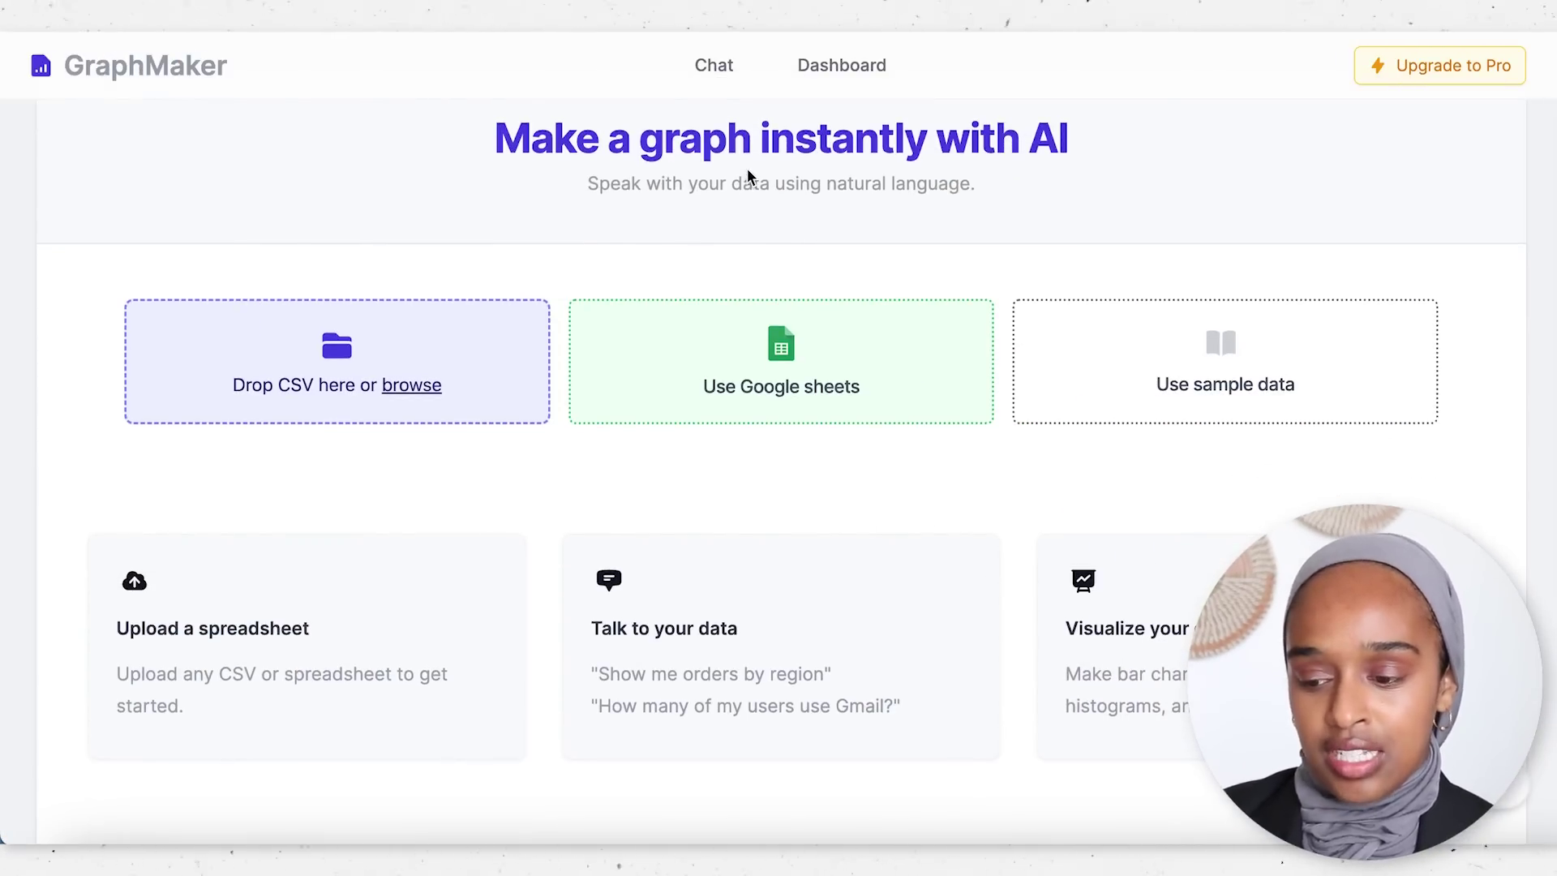
scroll(1005, 142, "down", 1)
scroll(1011, 149, "up", 1)
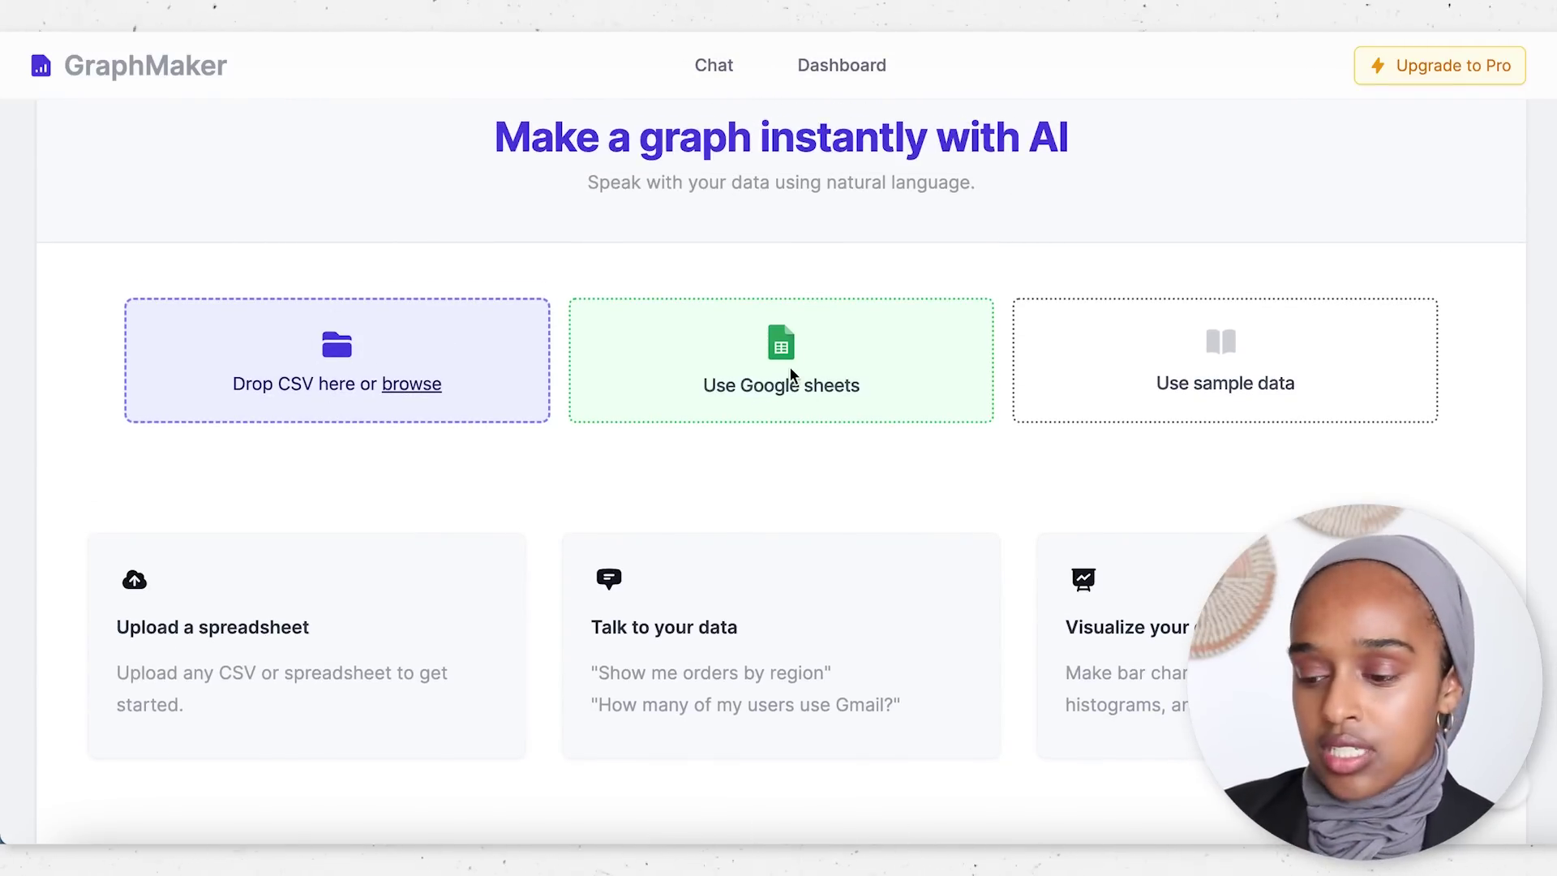
Step: Load the 'Most streamed songs on Spotify' sample dataset and review the TOP GENRE pie chart
left_click(1226, 346)
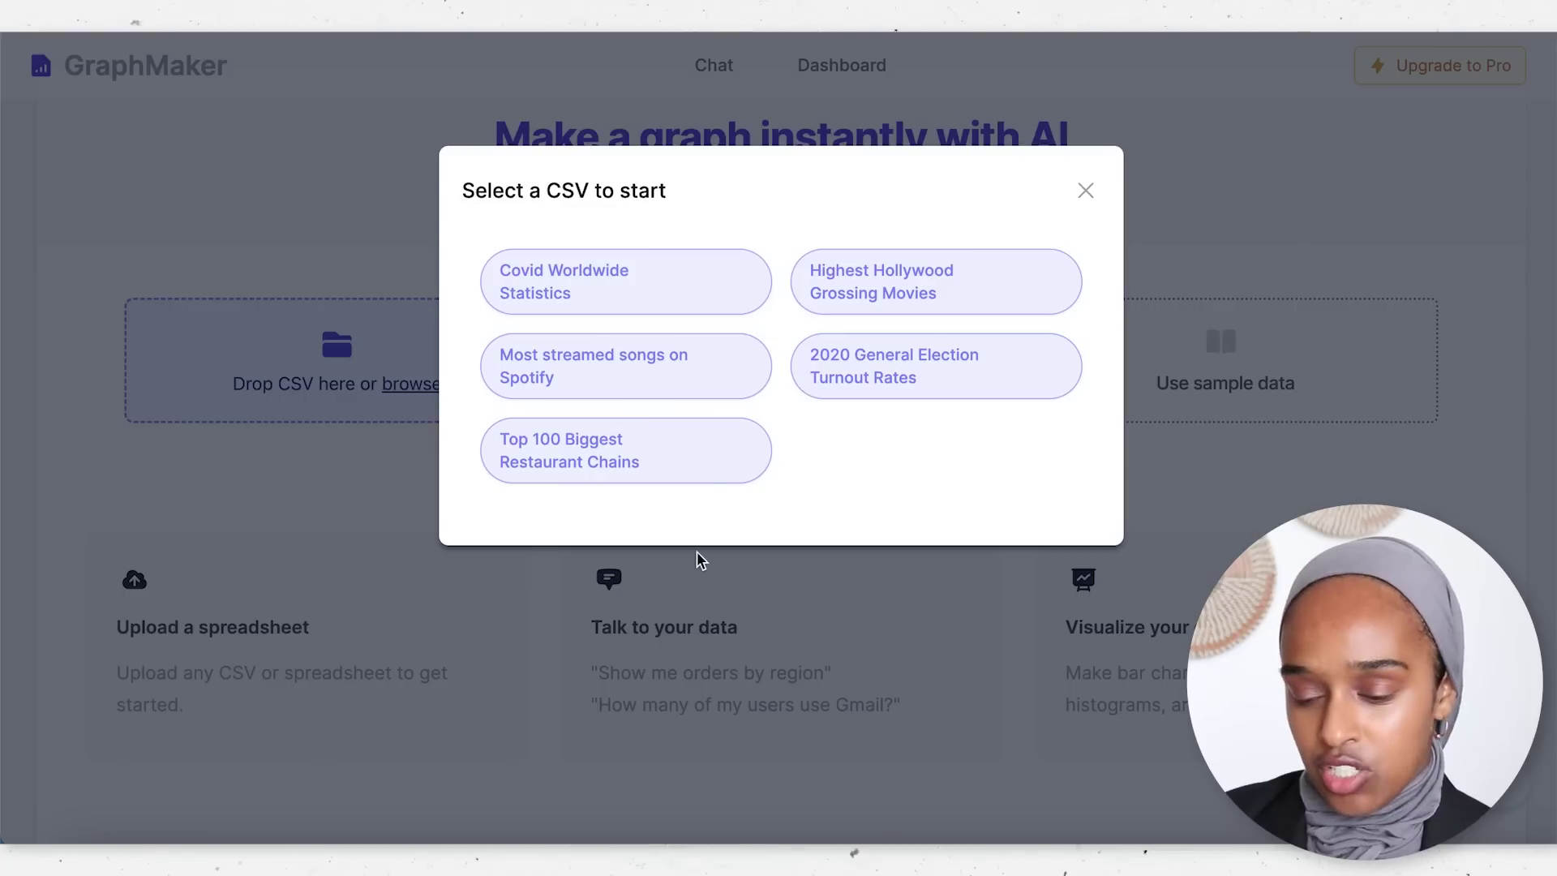
left_click(632, 379)
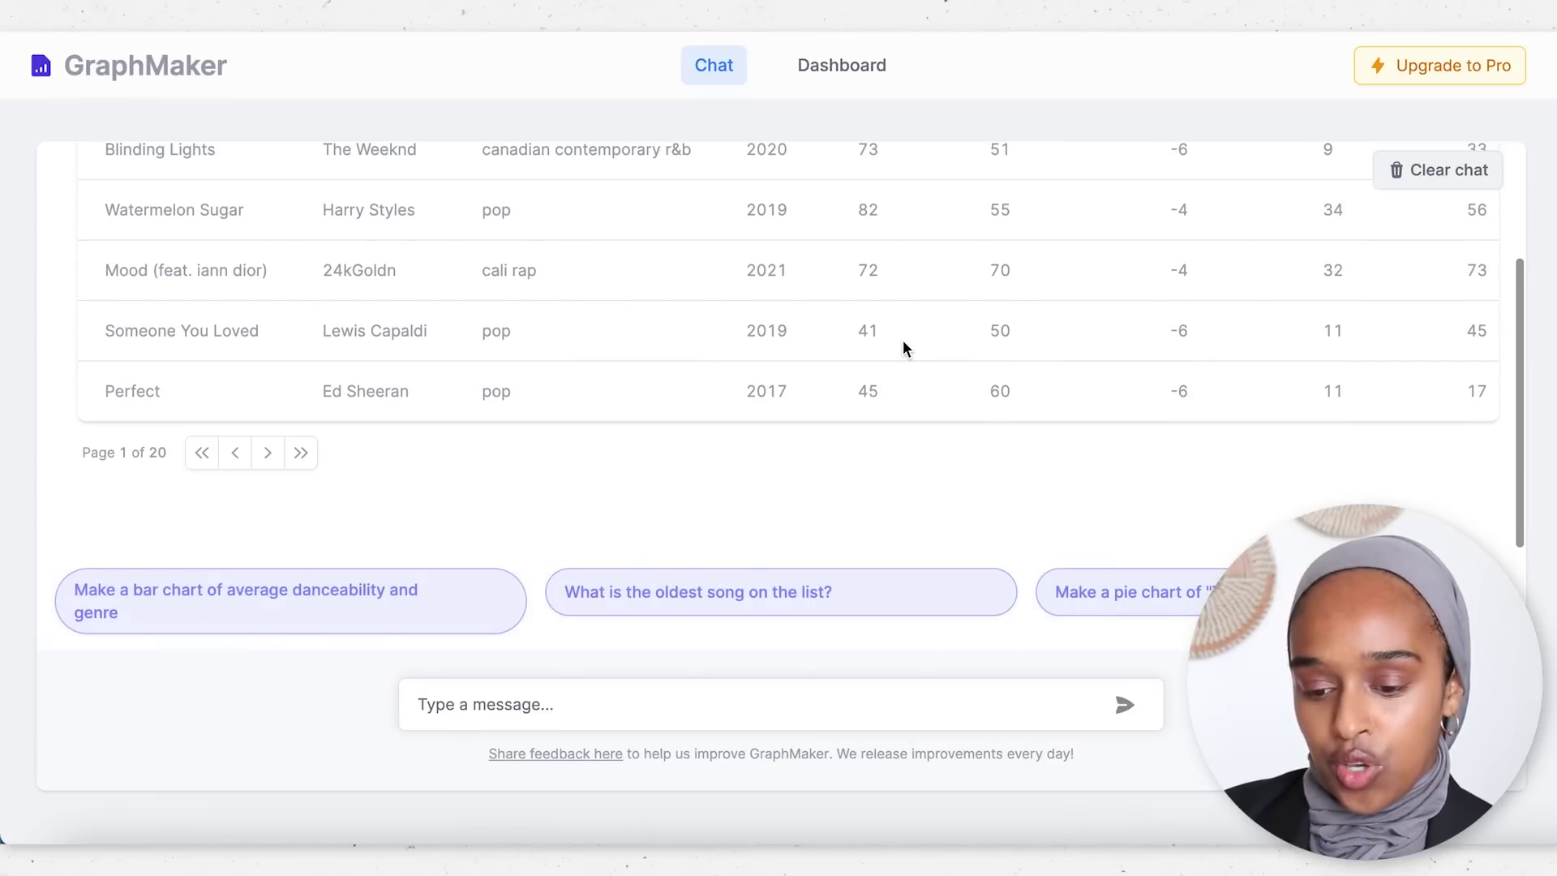
scroll(905, 344, "up", 3)
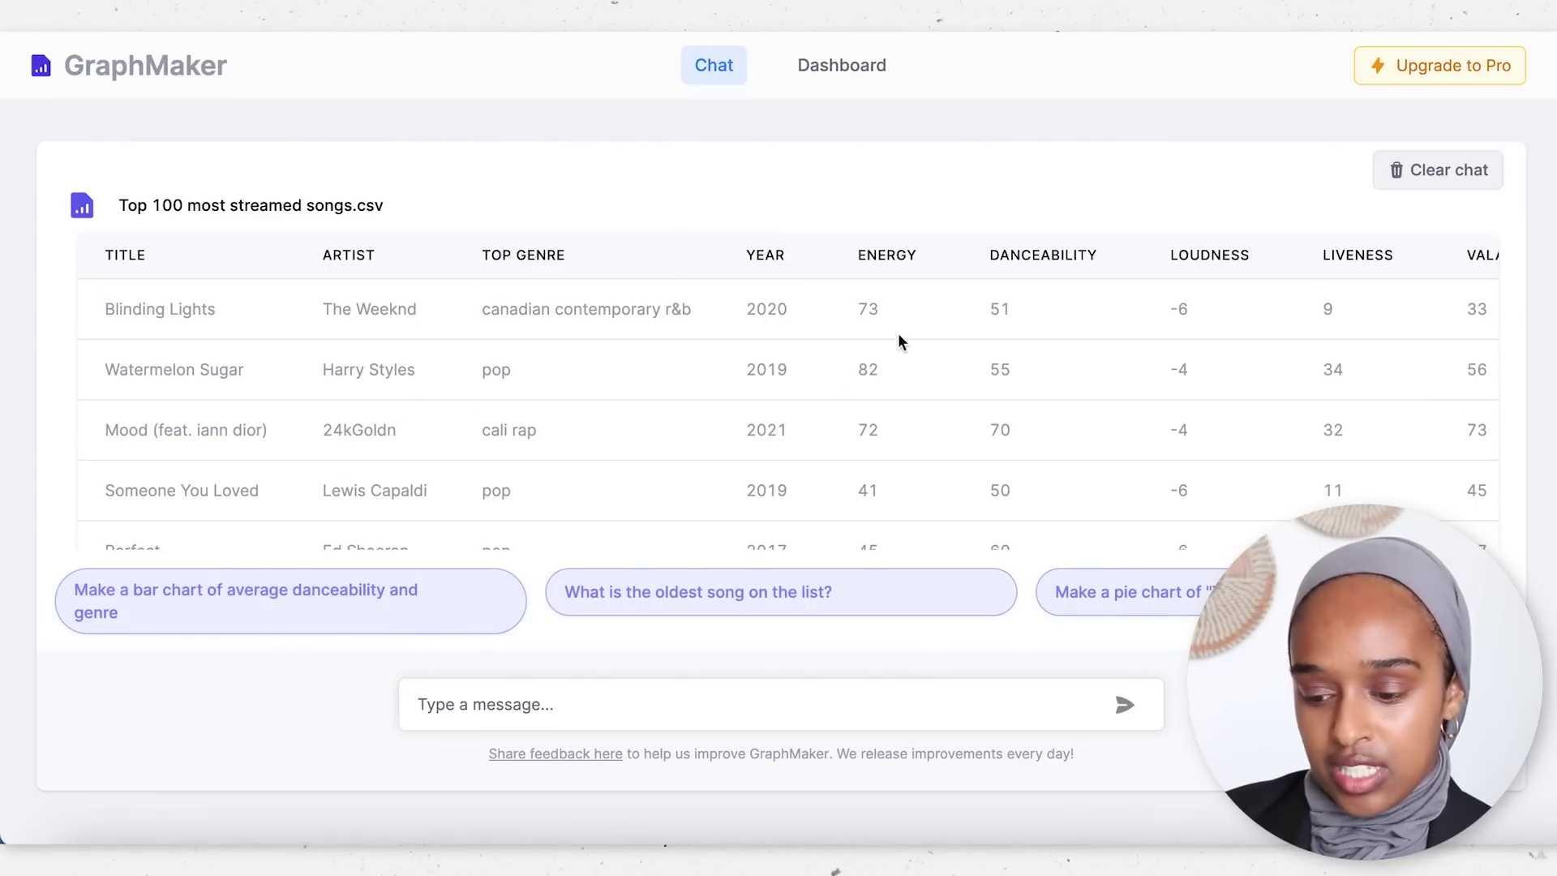
scroll(942, 357, "down", 3)
scroll(852, 389, "up", 3)
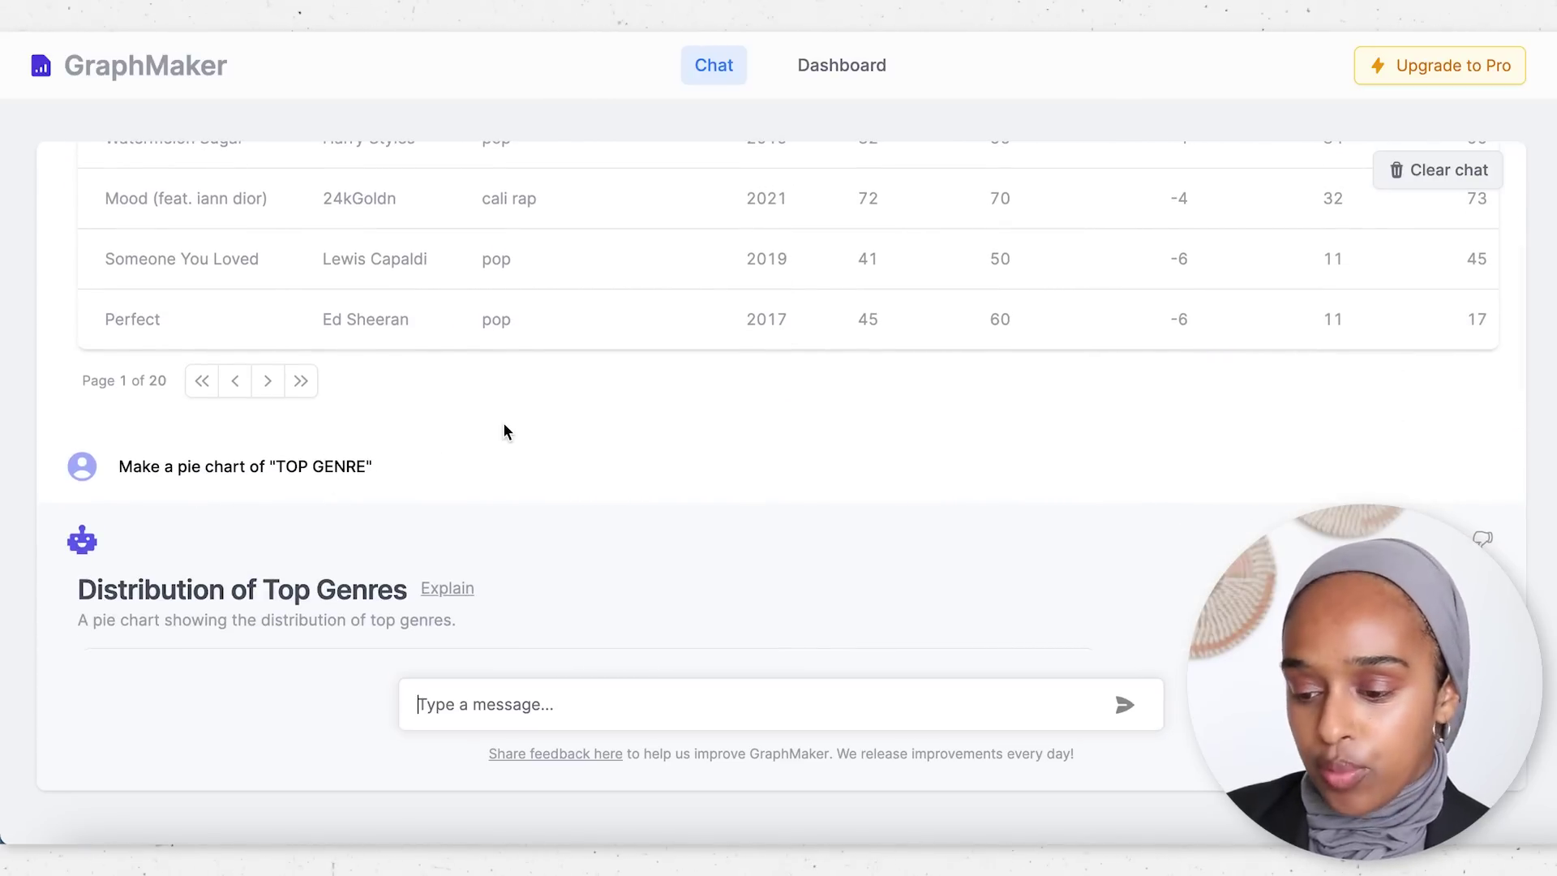
scroll(504, 426, "up", 4)
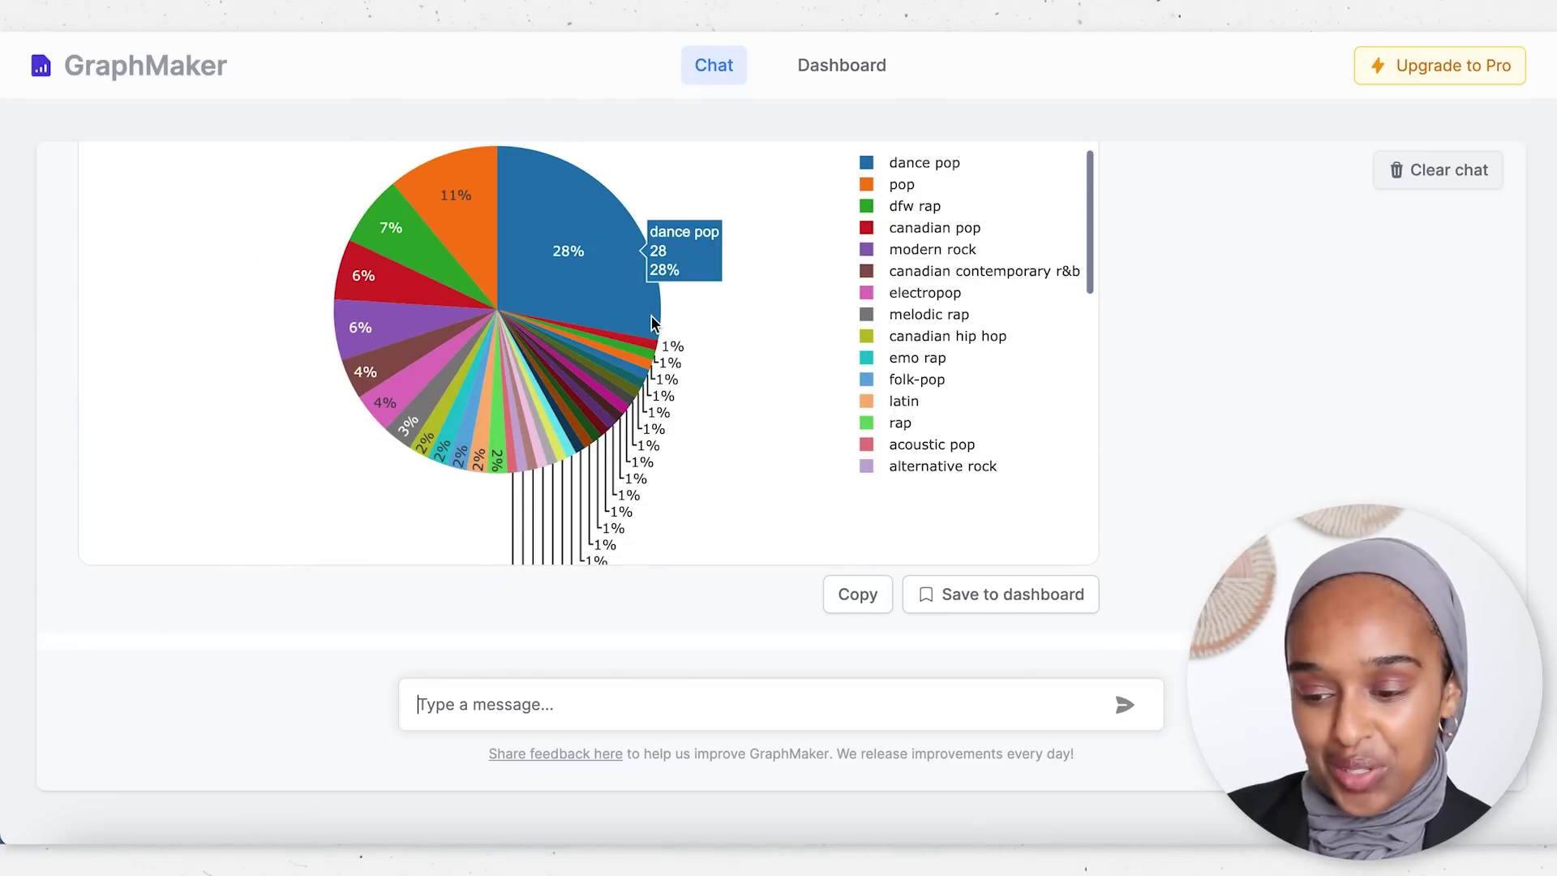
scroll(651, 315, "down", 1)
scroll(651, 315, "up", 1)
scroll(652, 321, "up", 2)
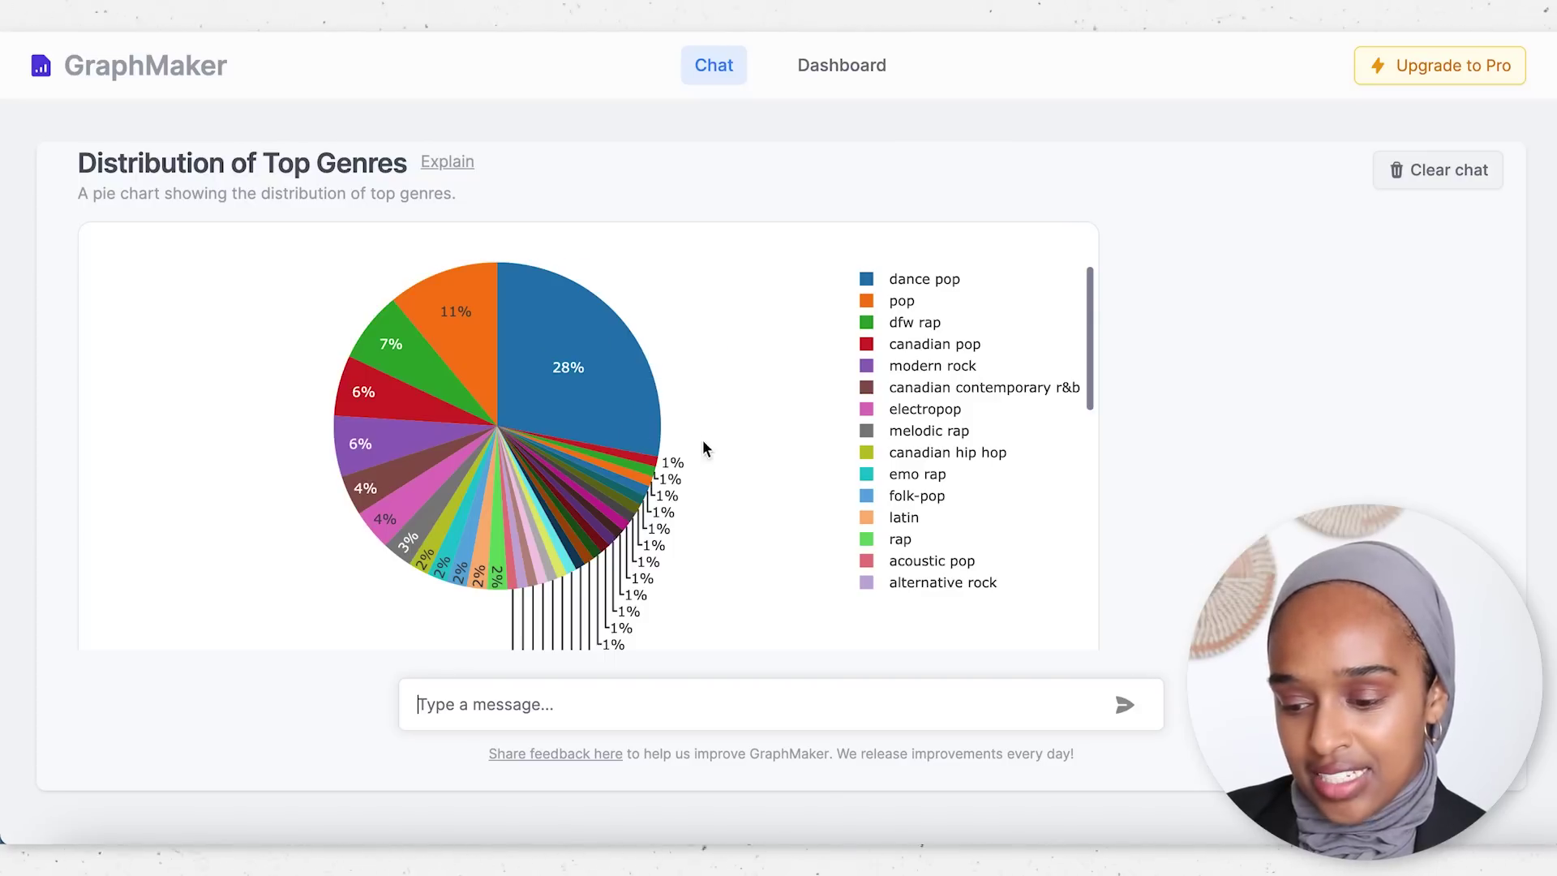
scroll(616, 542, "down", 2)
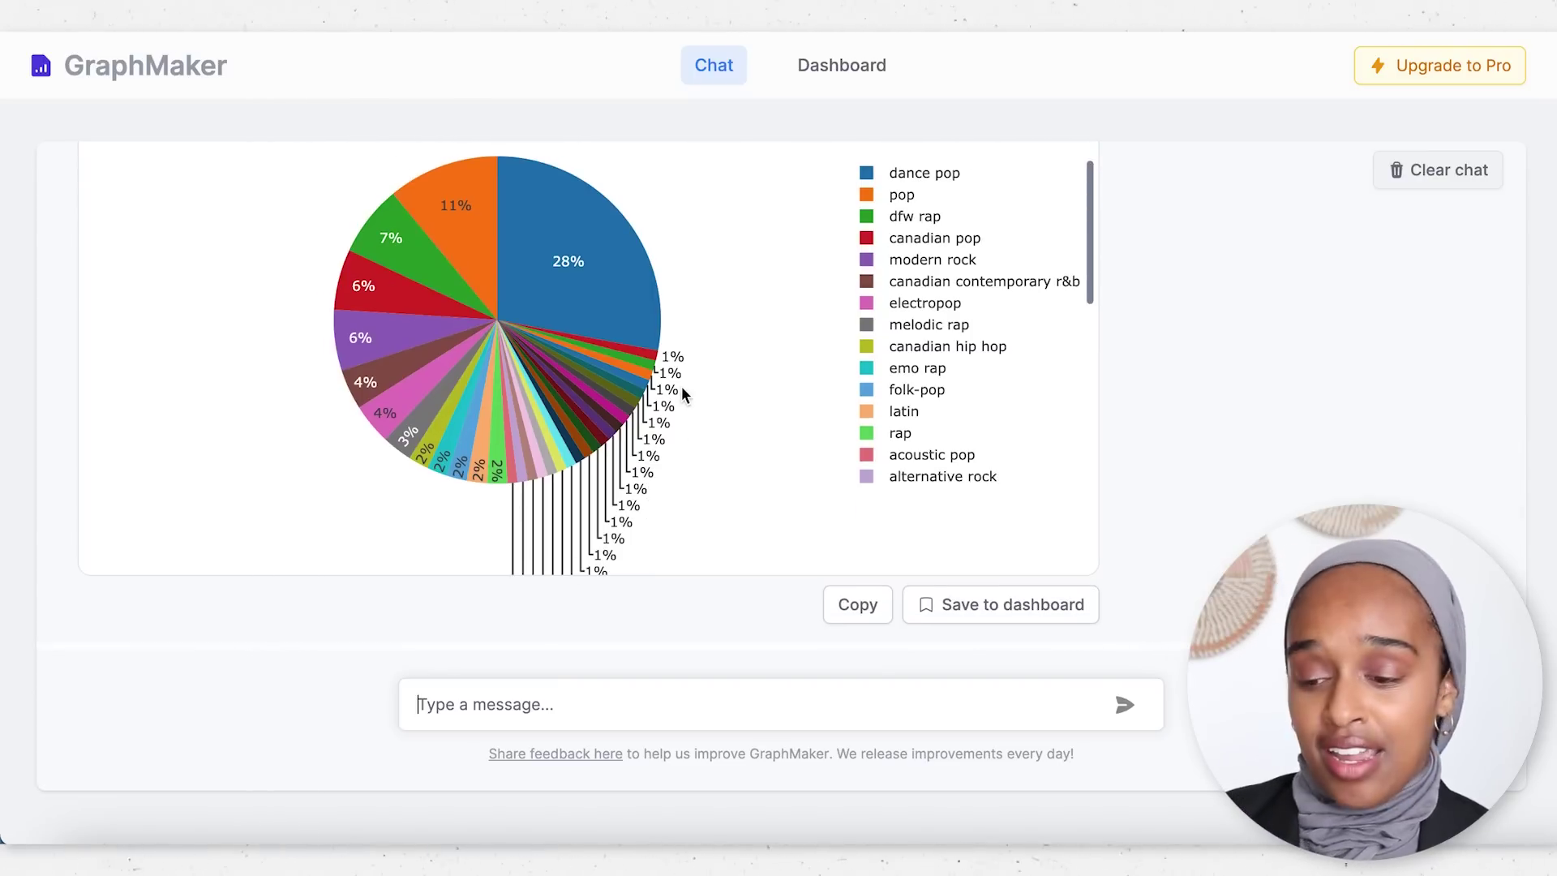
scroll(681, 386, "up", 5)
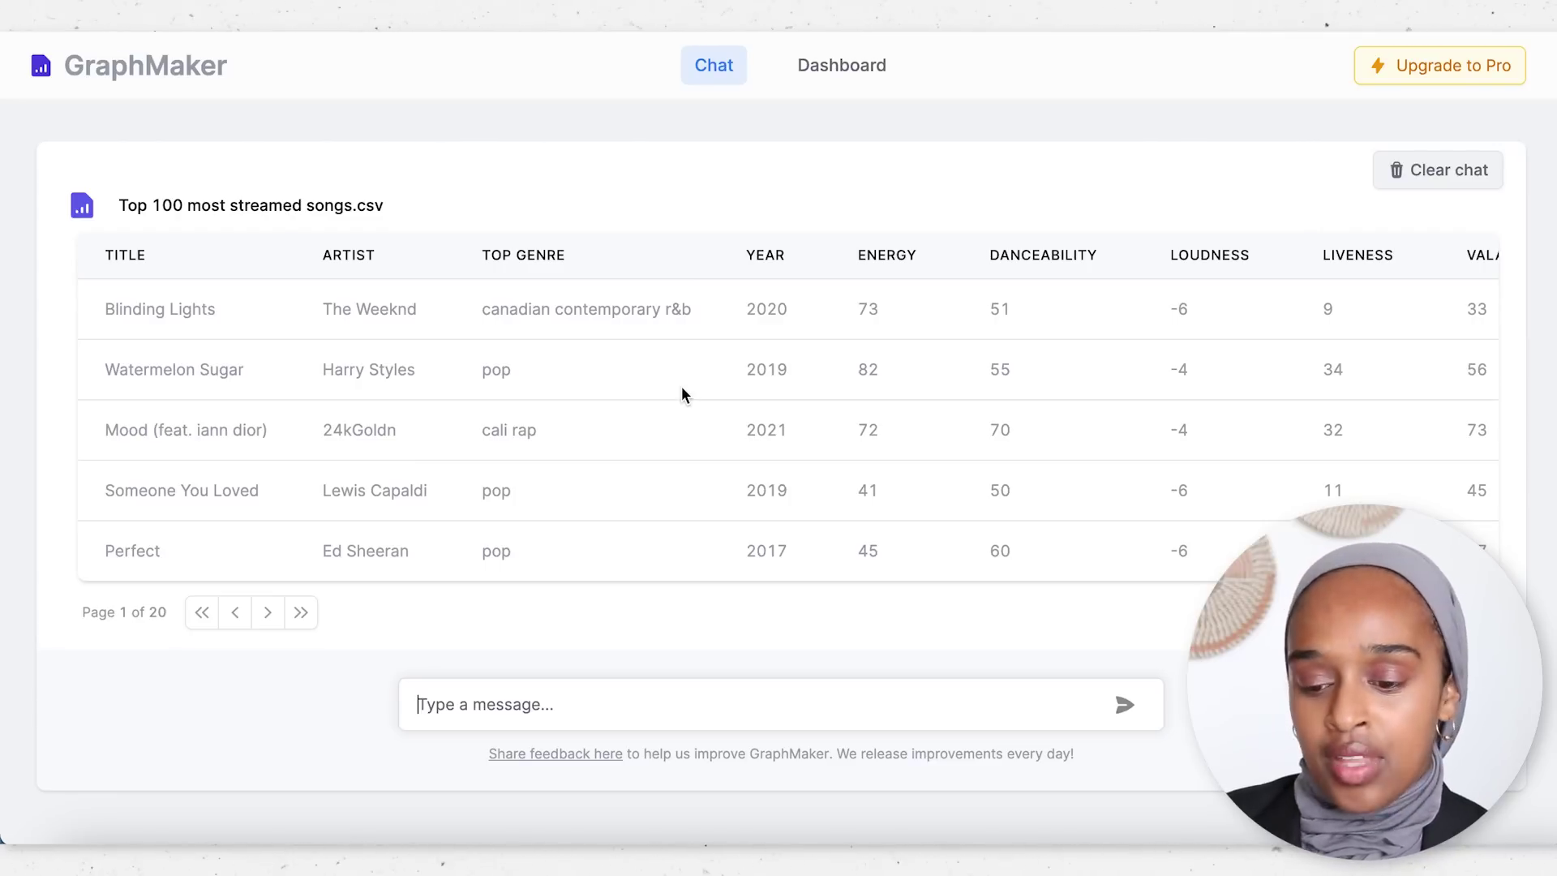
scroll(681, 386, "down", 5)
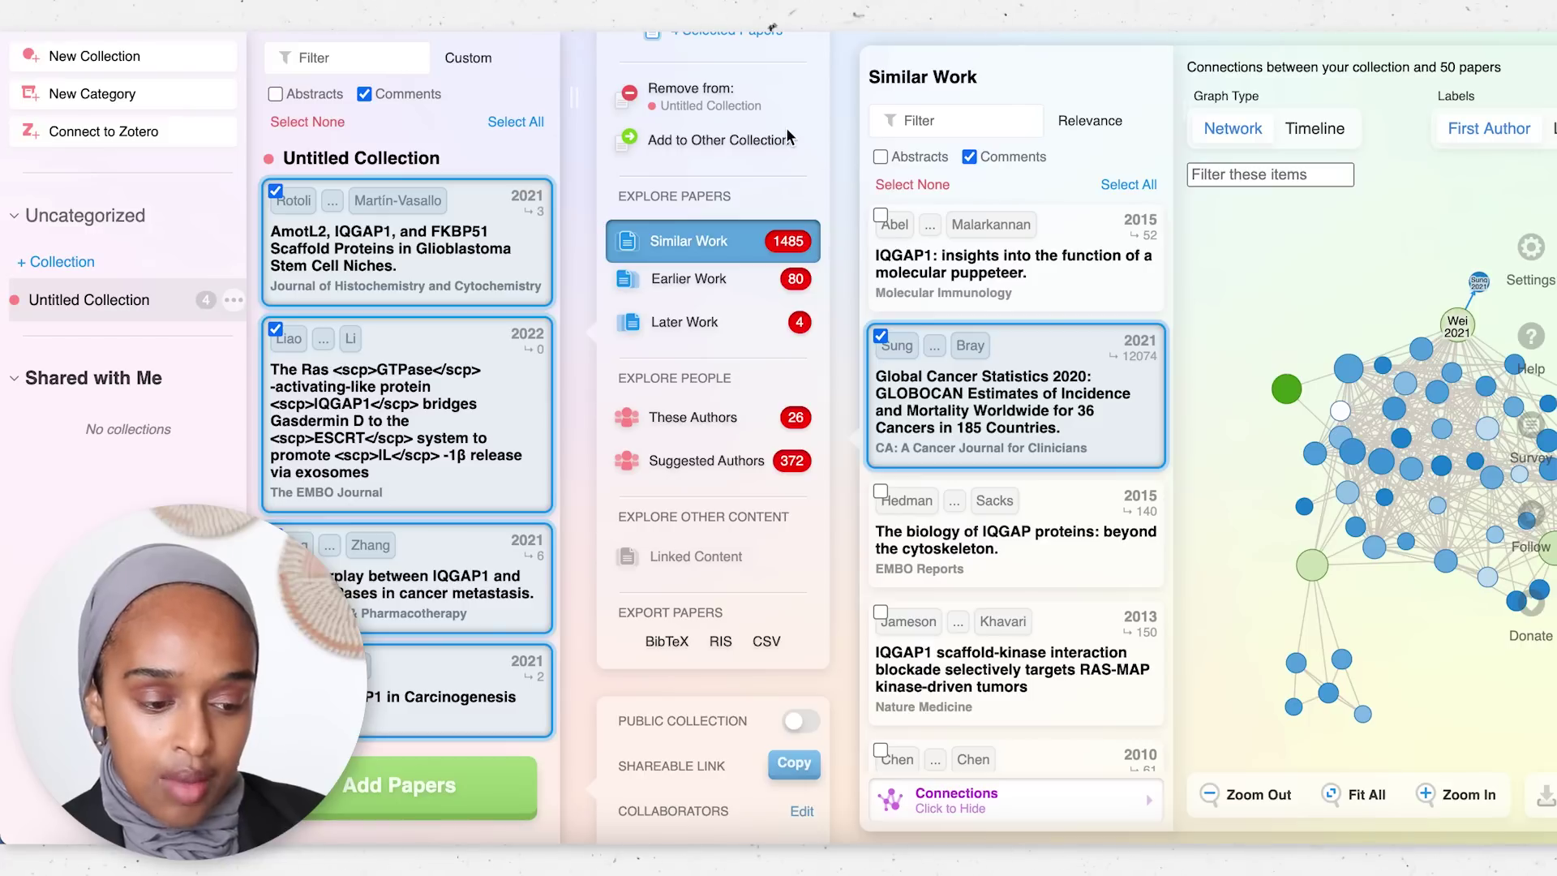
Step: Show the collection's Earlier Work, then list These Authors under Explore People
left_click(711, 288)
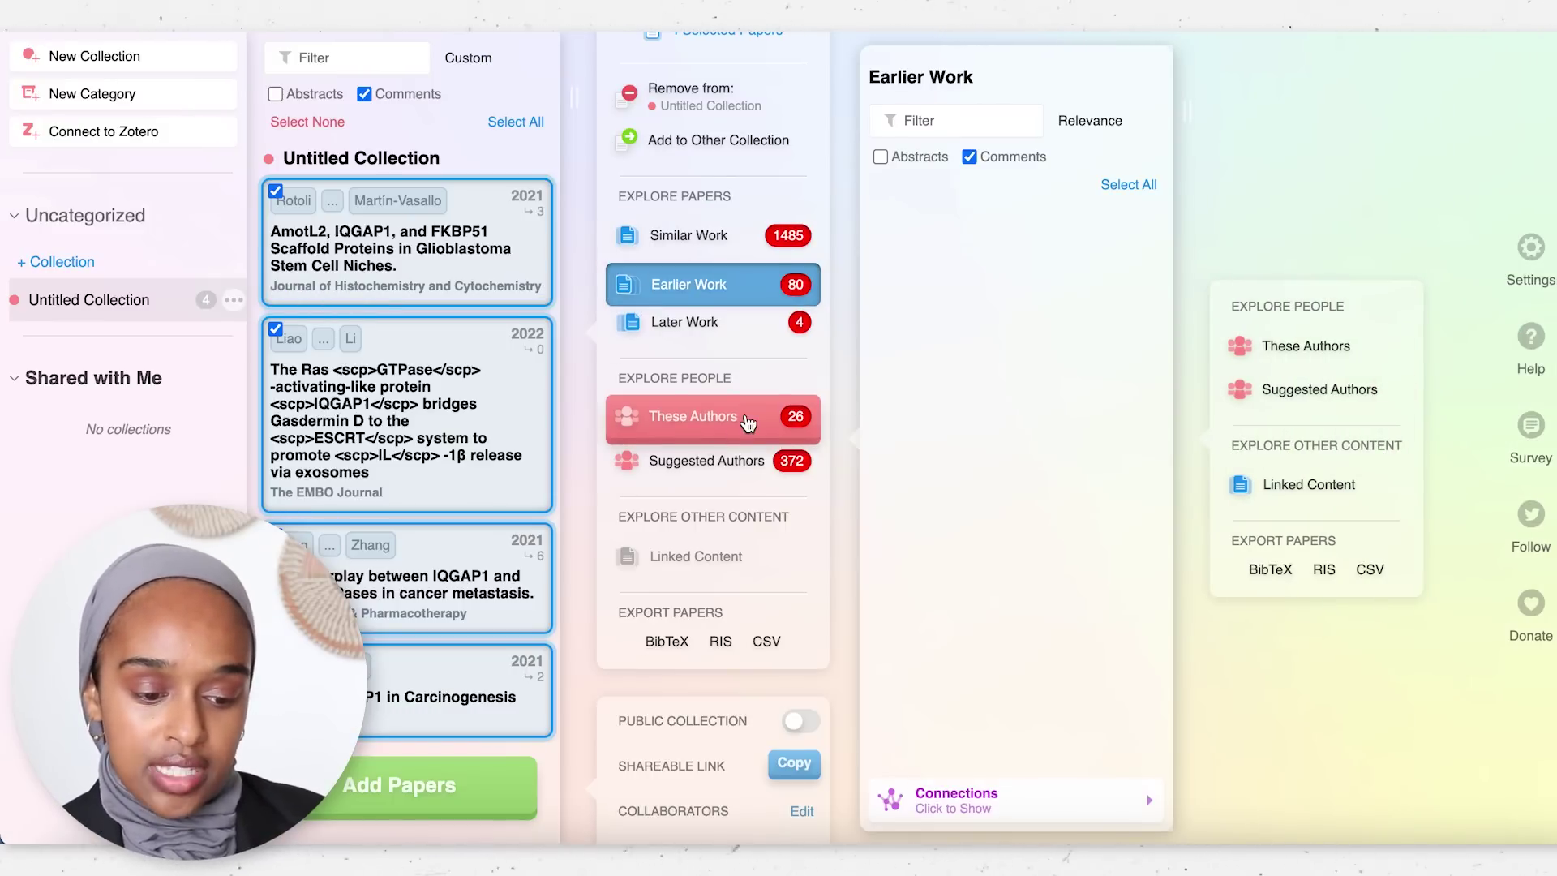
left_click(747, 423)
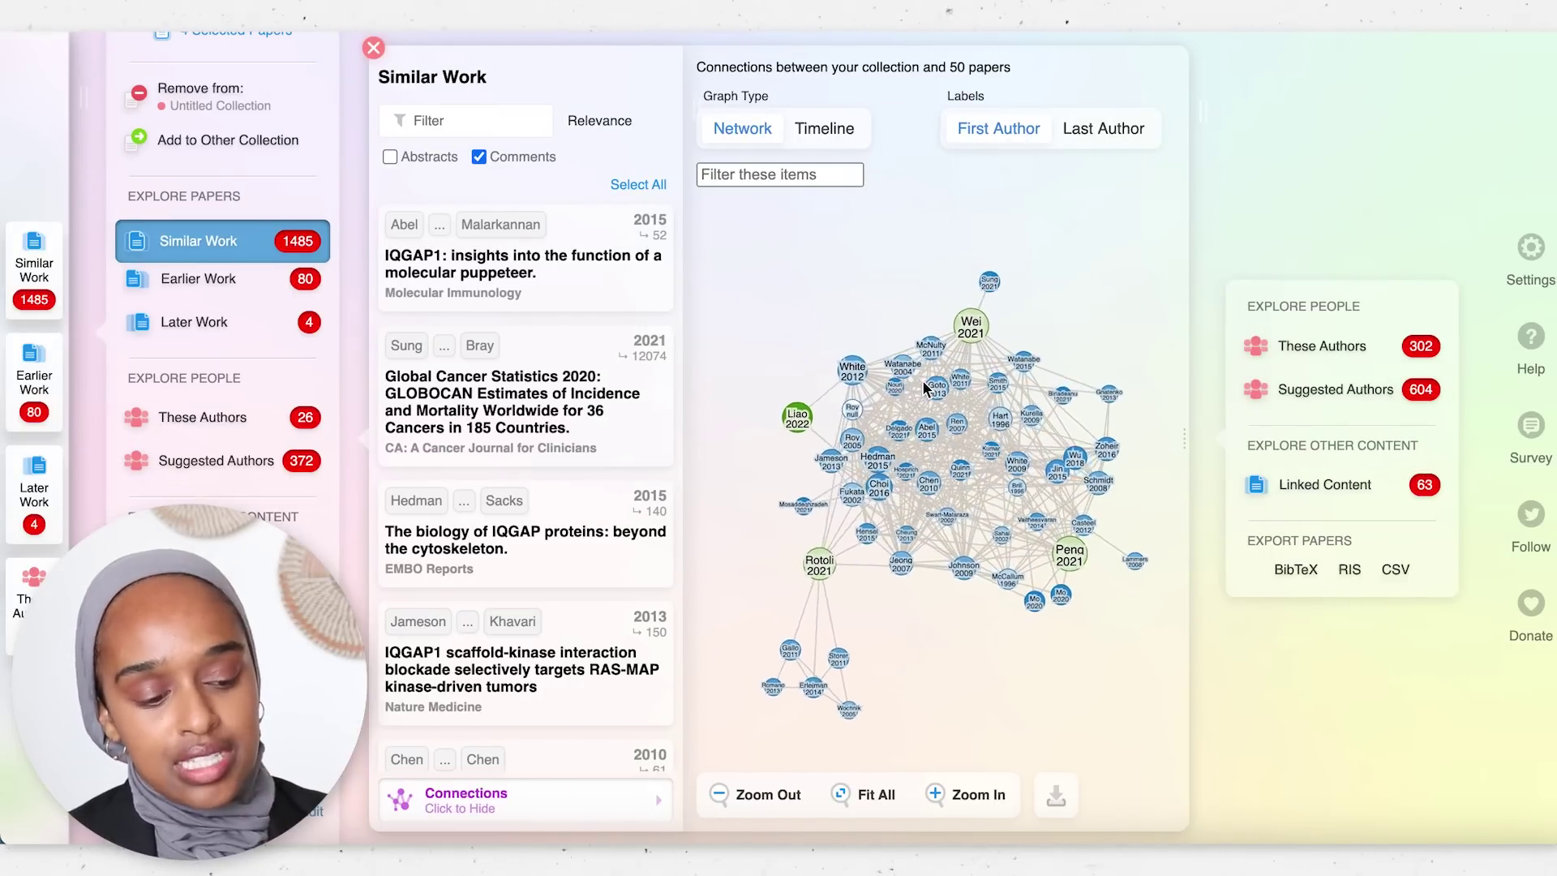
Step: Switch the Similar Work graph type to Timeline and zoom around the layout
scroll(925, 388, "up", 5)
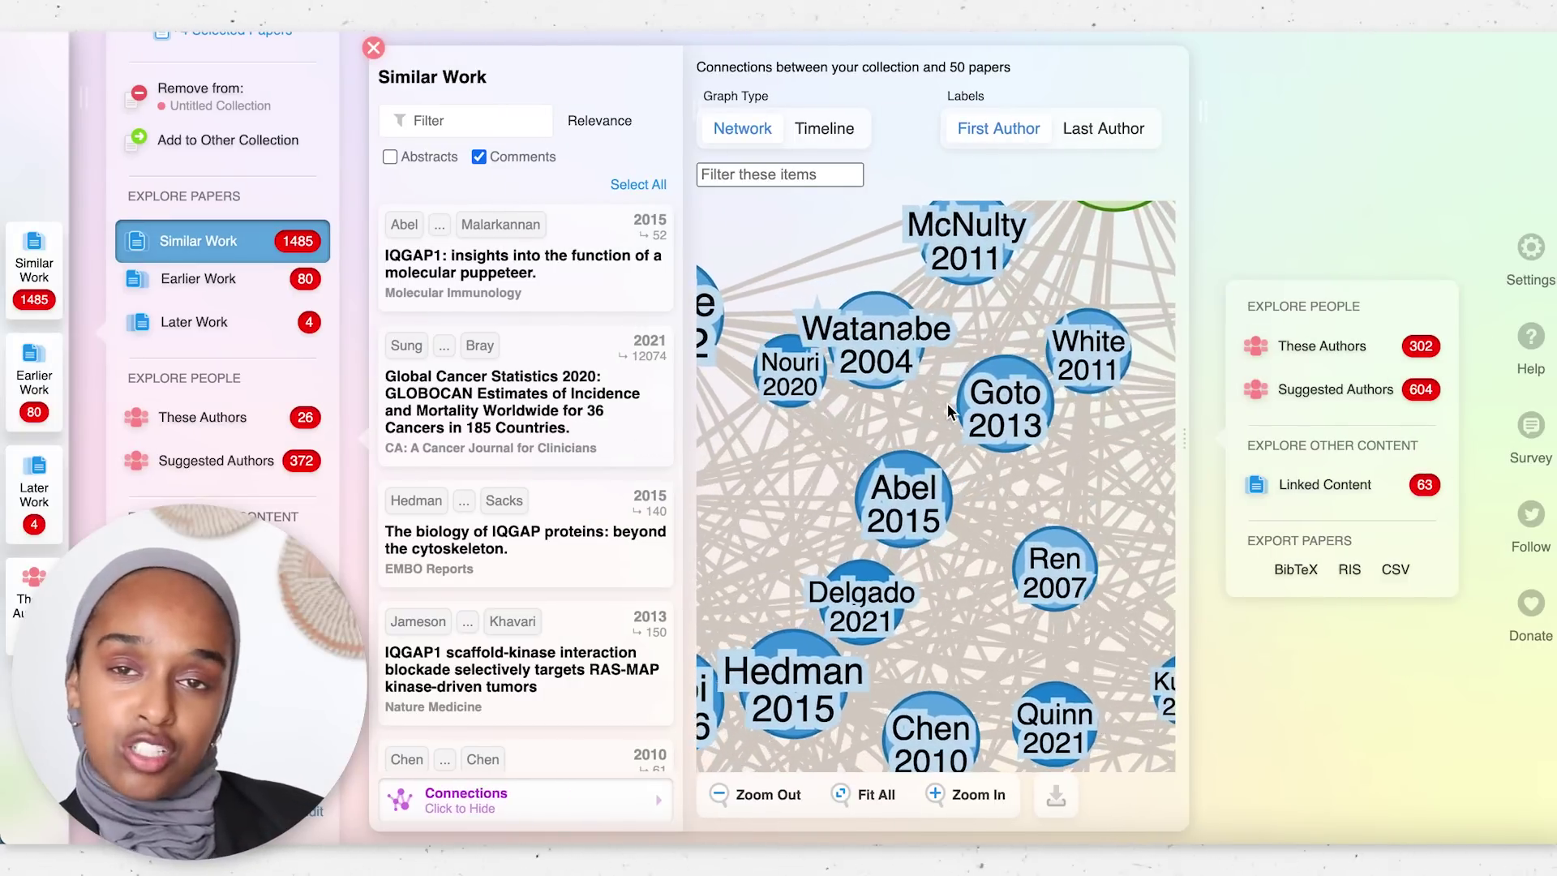
scroll(947, 402, "down", 5)
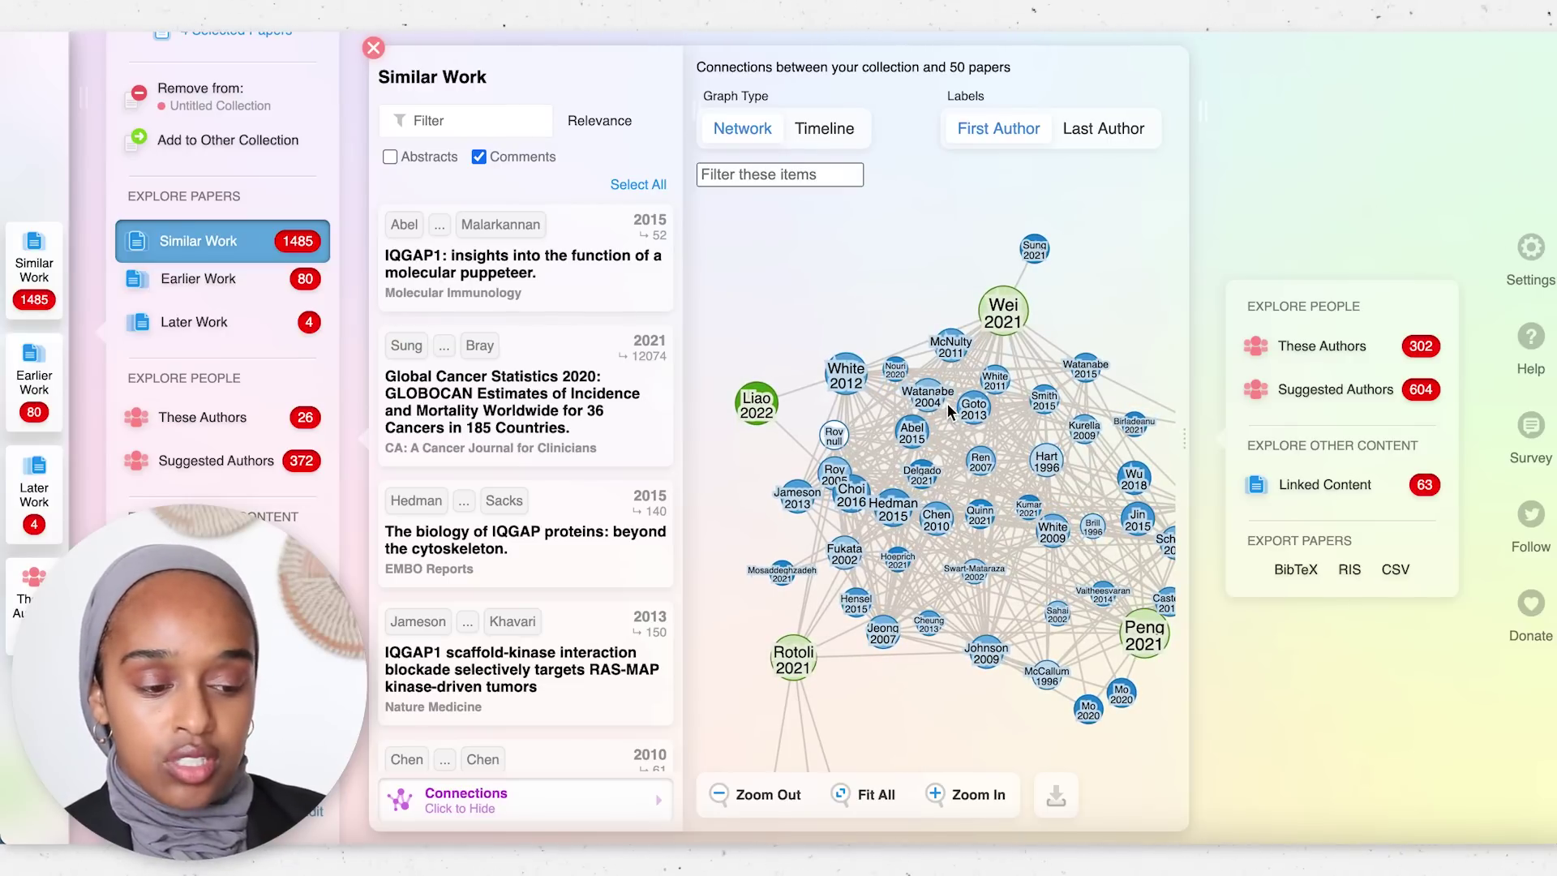
left_click(815, 128)
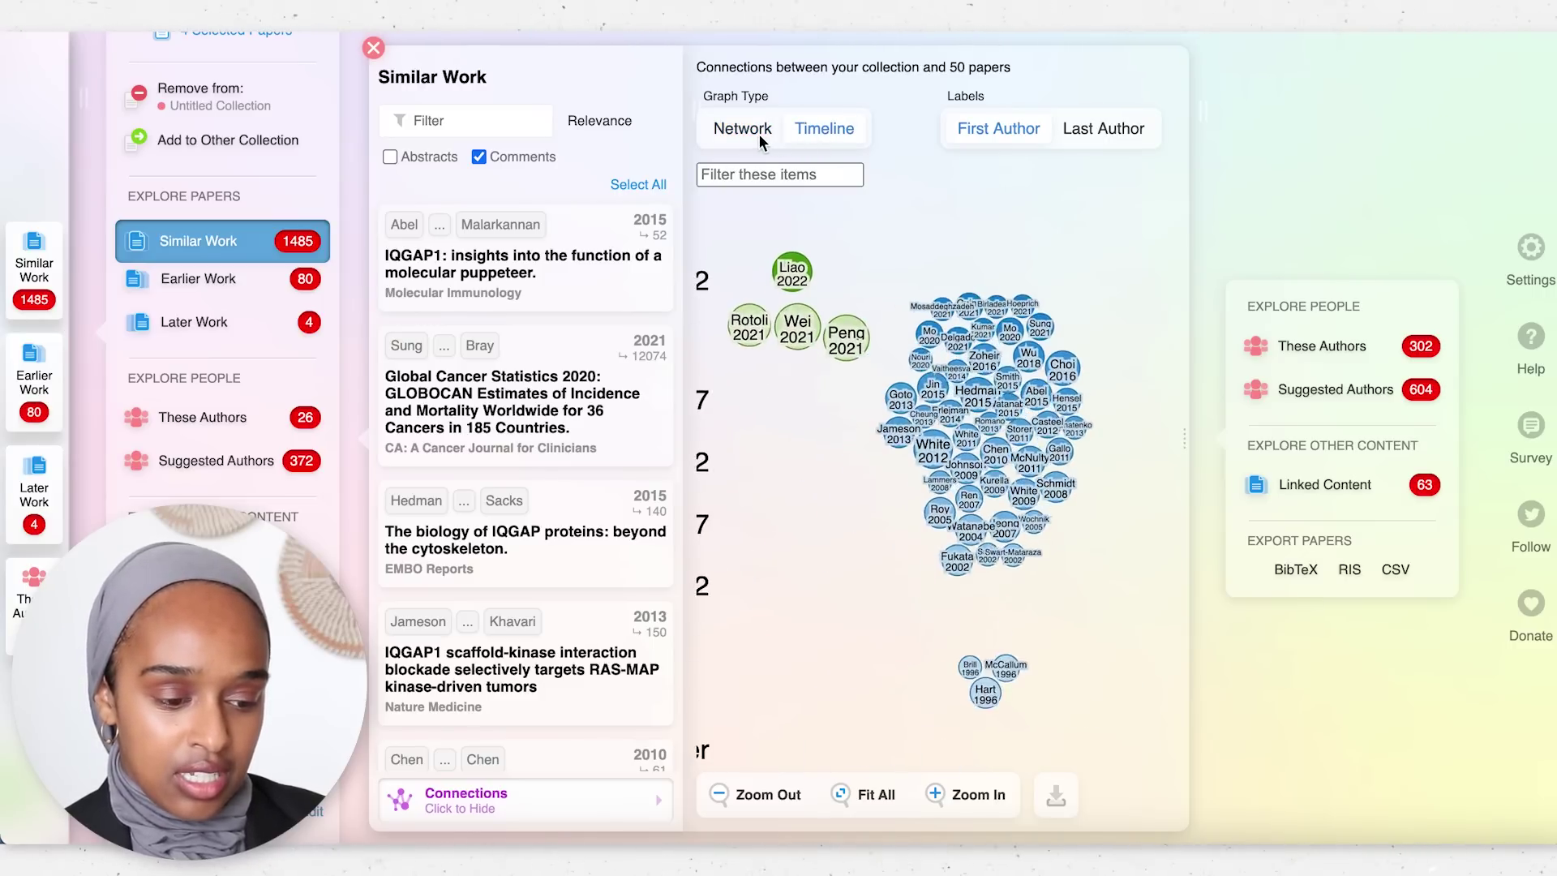
scroll(825, 284, "left", 2)
scroll(826, 284, "right", 2)
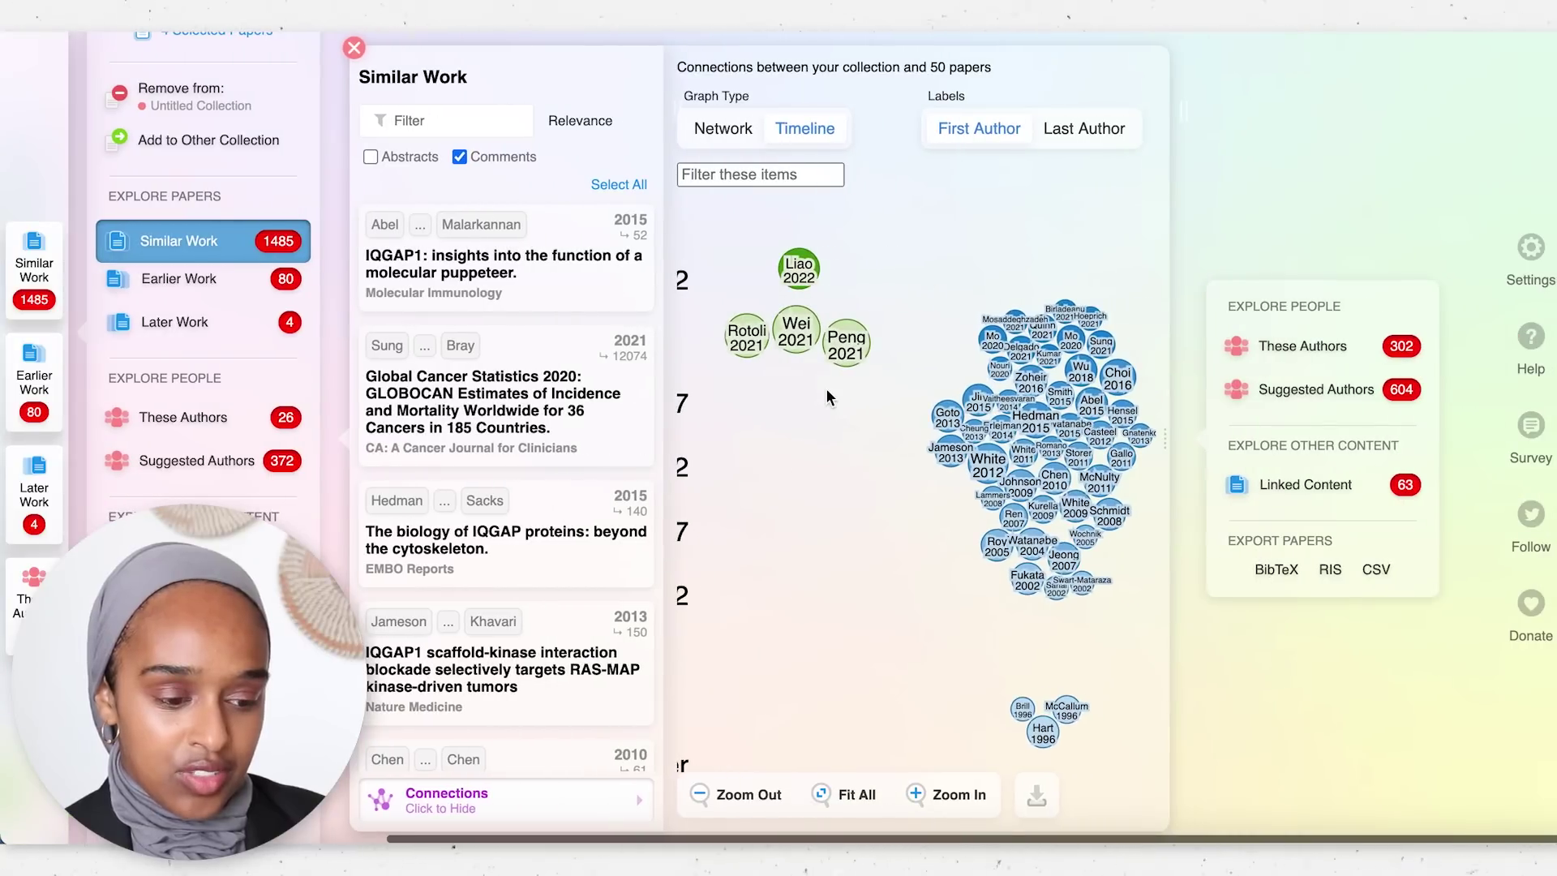
scroll(864, 397, "up", 3)
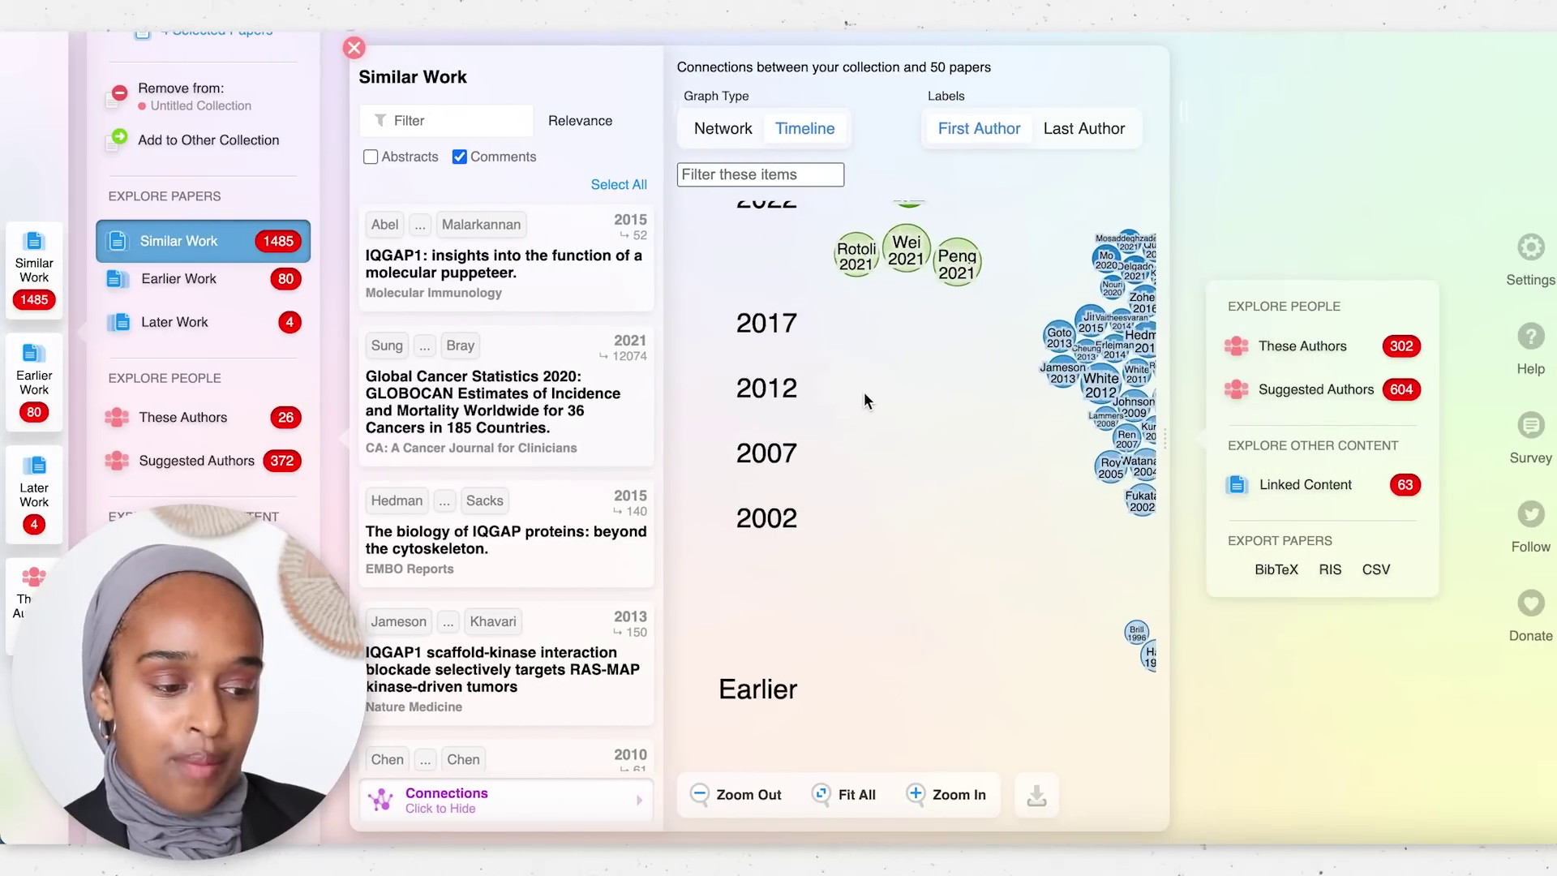
scroll(864, 397, "down", 1)
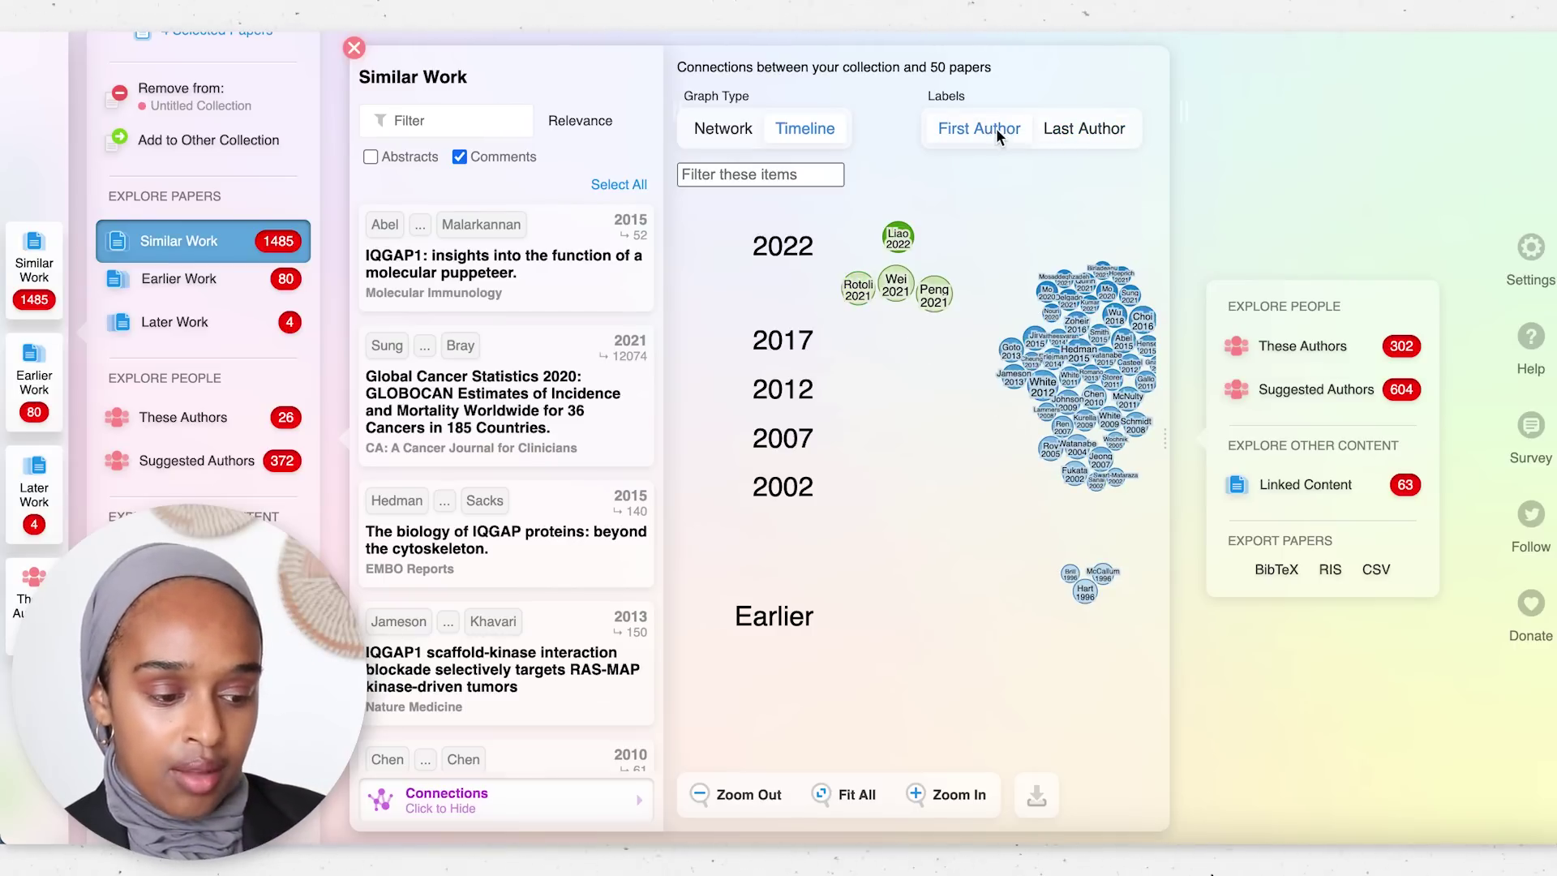
Step: Toggle node labels between Last Author and First Author, ending on First Author
left_click(1101, 134)
left_click(986, 136)
left_click(1067, 130)
left_click(997, 136)
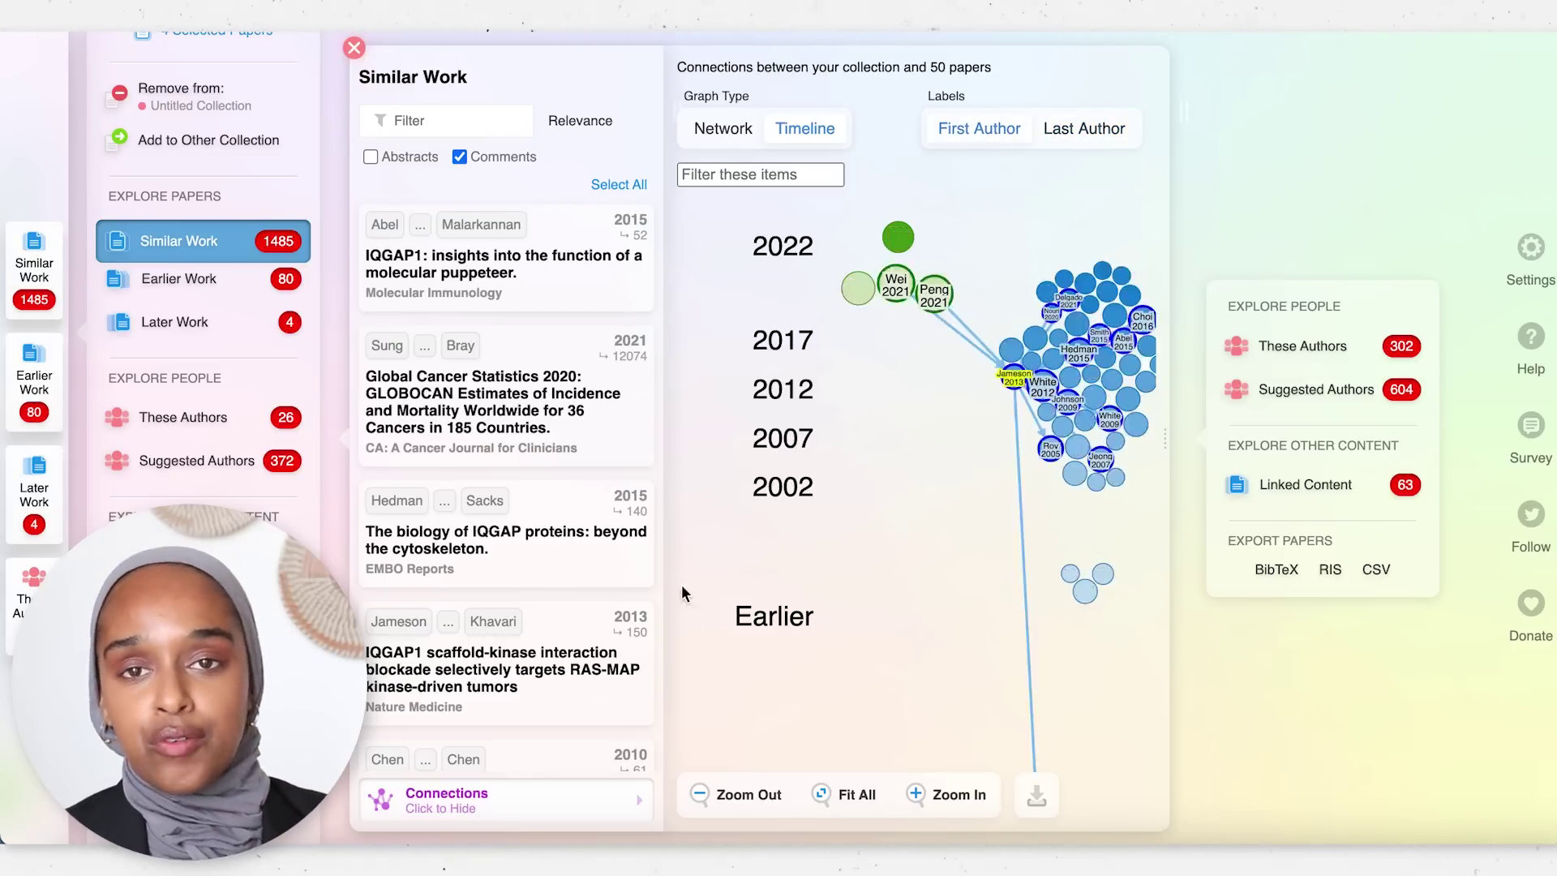